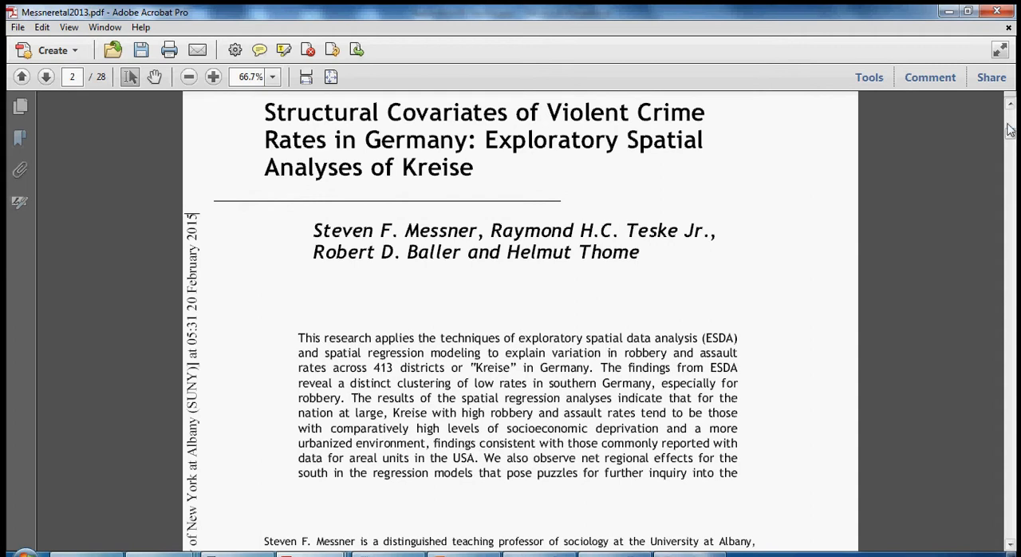
# - Examine the control variable descriptions and the start of the Results section on page 14 of the article
pyautogui.moveTo(1010, 139); pyautogui.dragTo(1011, 314)
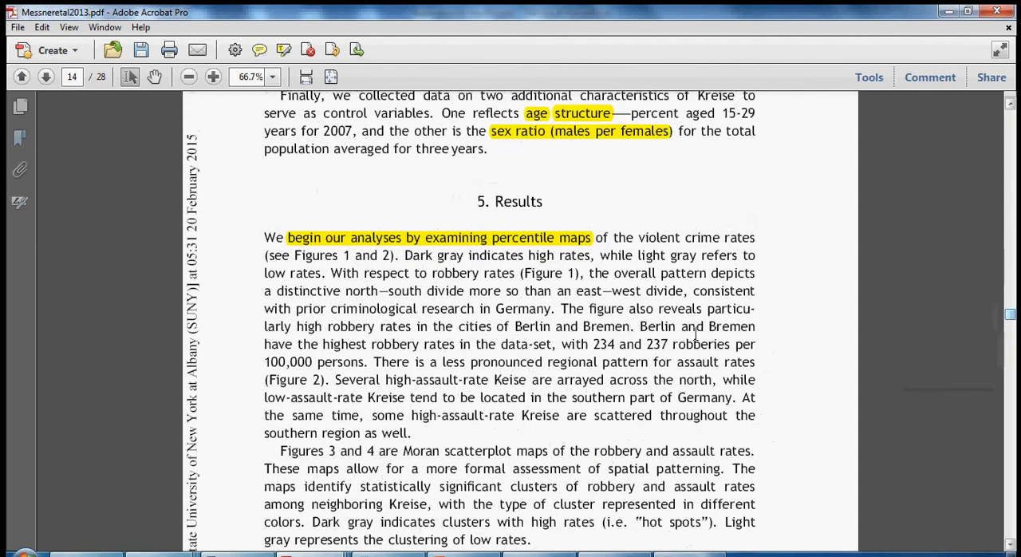
pyautogui.scroll(3, 680, 343)
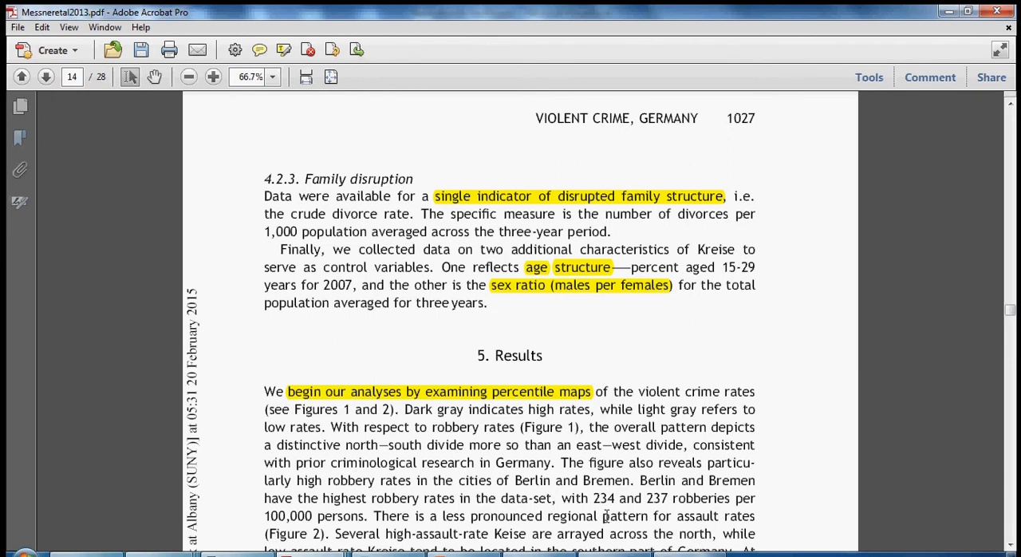
# - Switch to GeoDa, load the shapefile map10.shp from the Working folder of Messneretal2013_JQ_SEM, and close its map window
pyautogui.click(615, 554)
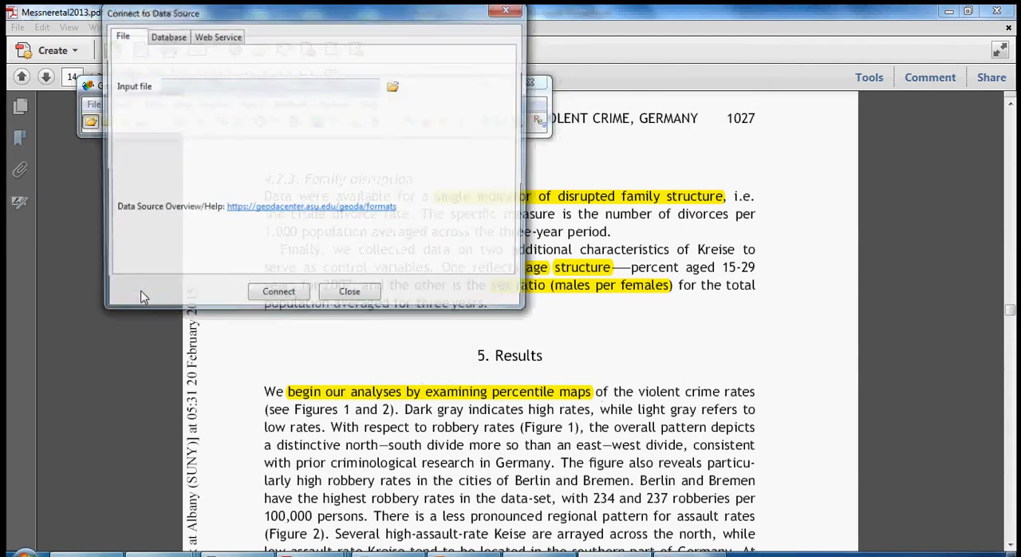
pyautogui.click(394, 89)
pyautogui.click(430, 96)
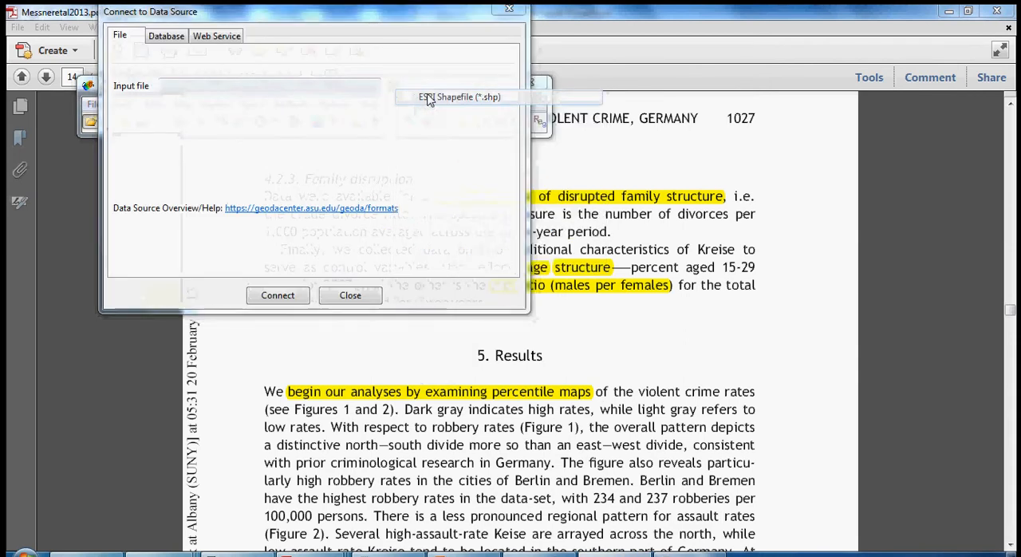
pyautogui.click(310, 56)
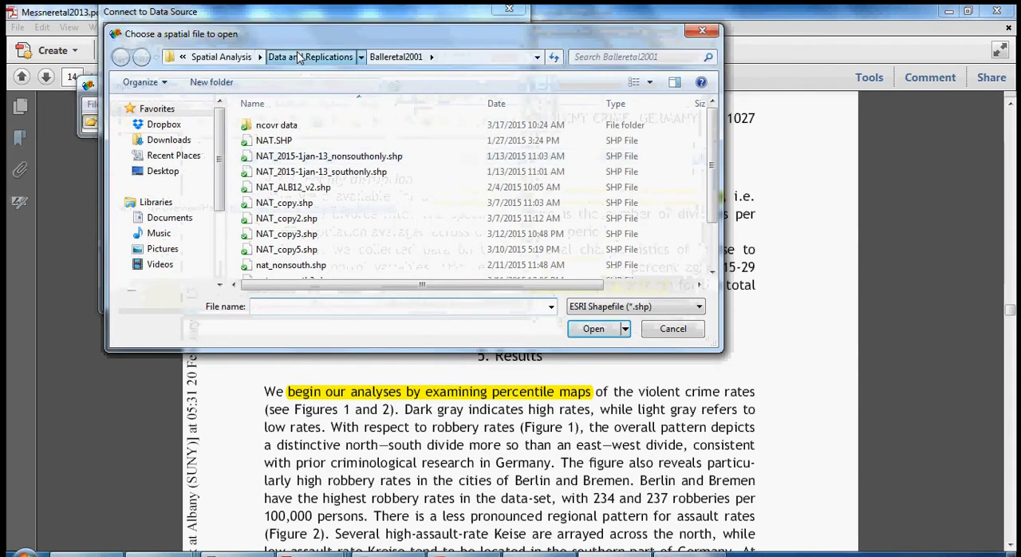
pyautogui.doubleClick(278, 233)
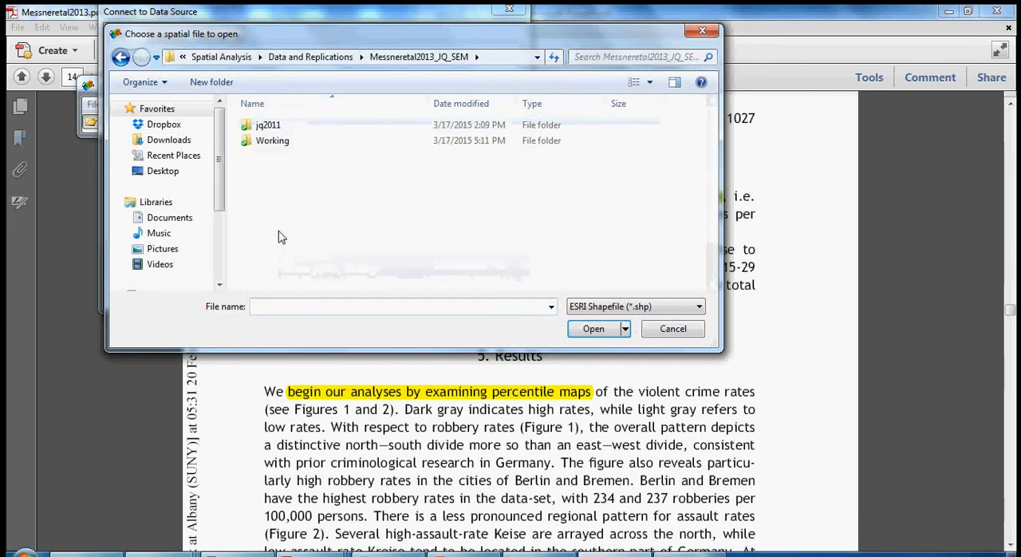
pyautogui.click(263, 140)
pyautogui.doubleClick(264, 140)
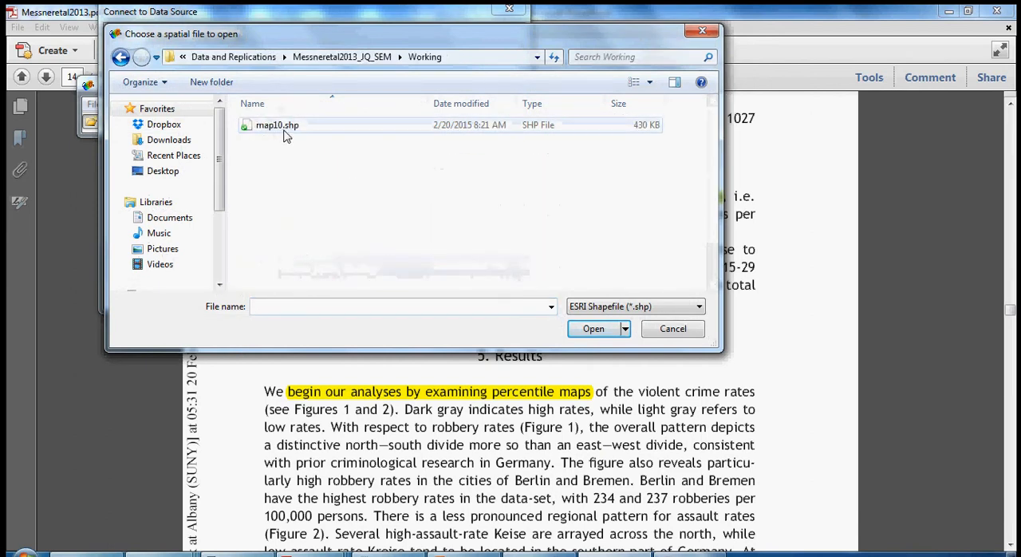
pyautogui.doubleClick(286, 128)
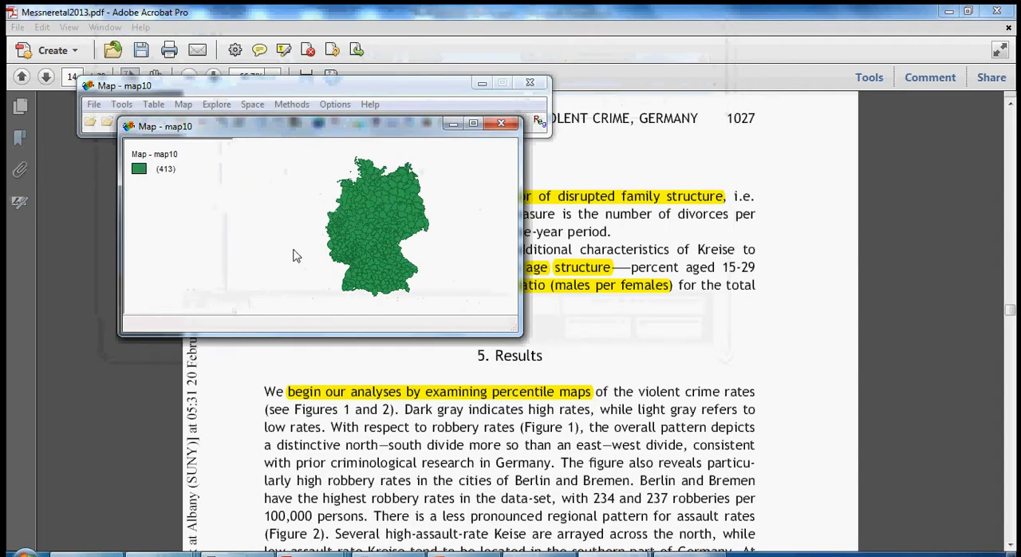
pyautogui.moveTo(336, 206); pyautogui.dragTo(308, 243)
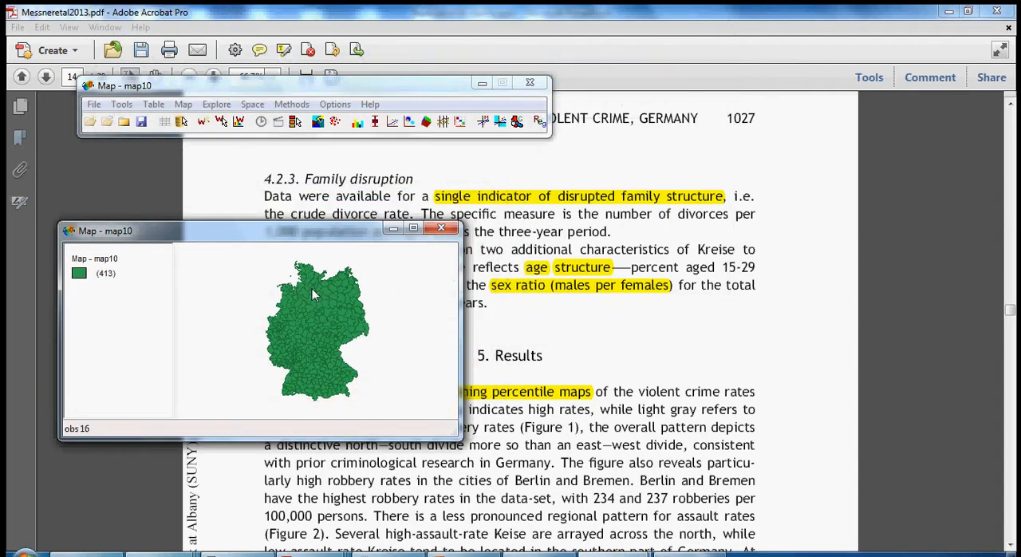
pyautogui.click(443, 233)
# - Examine the NEWID2 column in the map10 attribute table and close the table
pyautogui.click(165, 122)
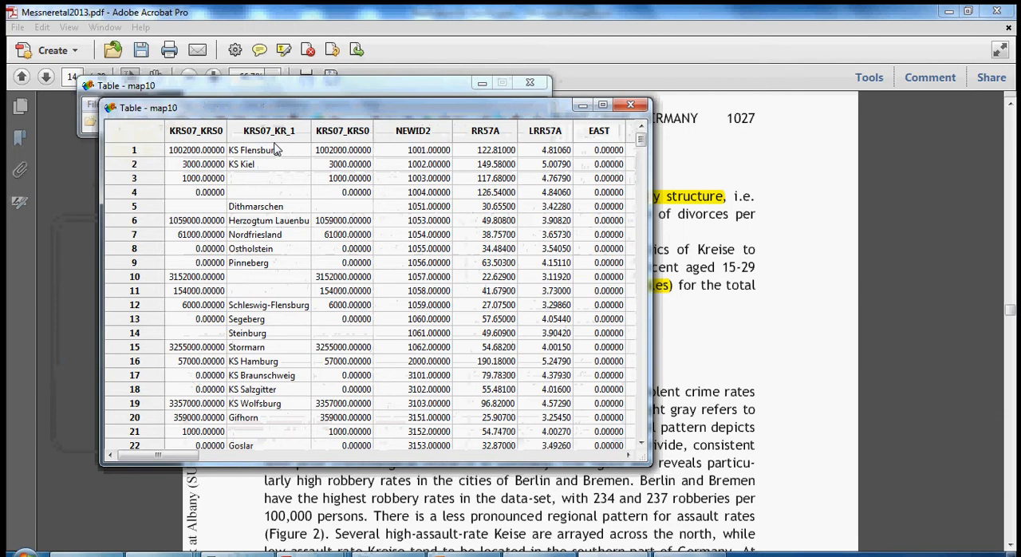
pyautogui.click(423, 136)
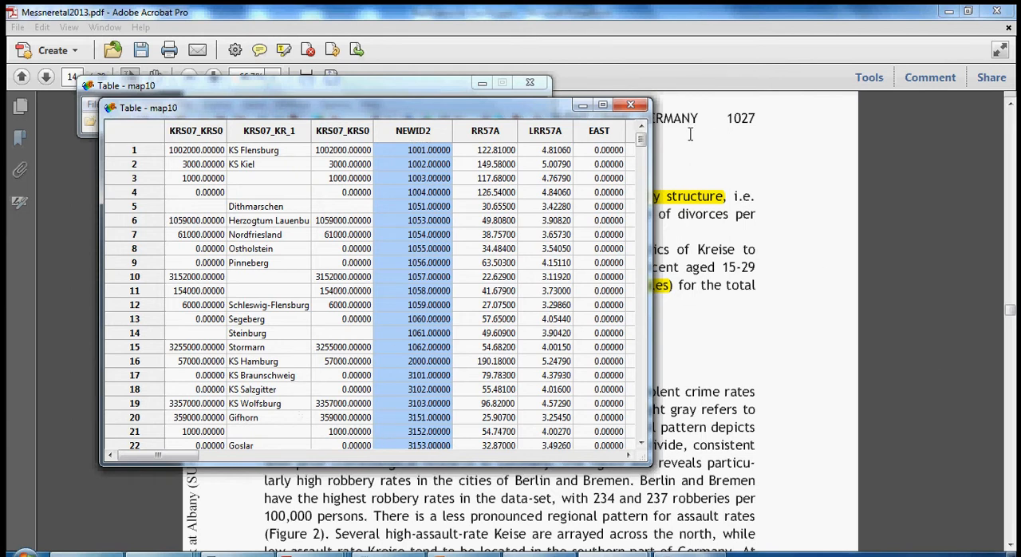
pyautogui.click(645, 107)
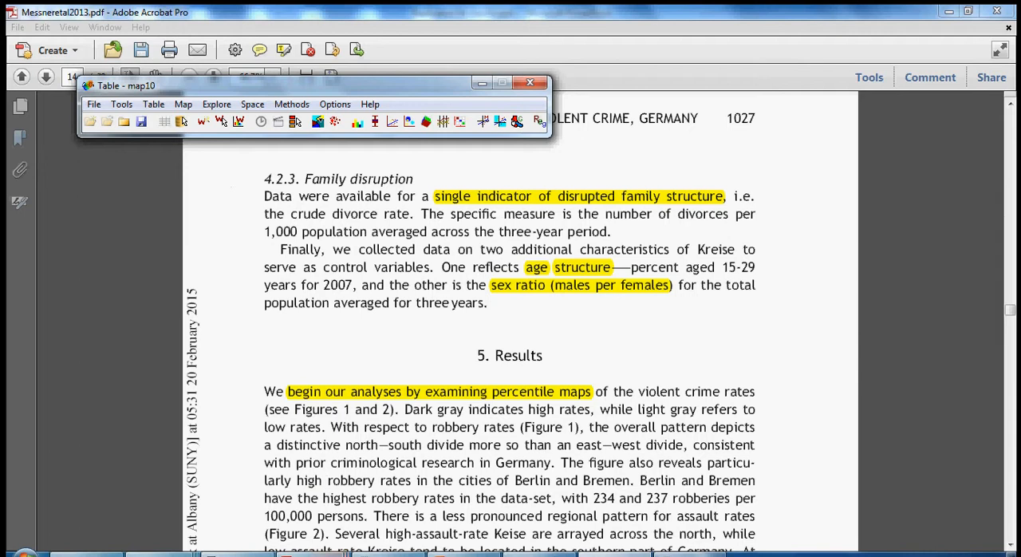
# - Switch to Replication3_Assignment.pdf in Acrobat and review the dependent and independent variables and the replication items
pyautogui.click(332, 554)
pyautogui.click(622, 494)
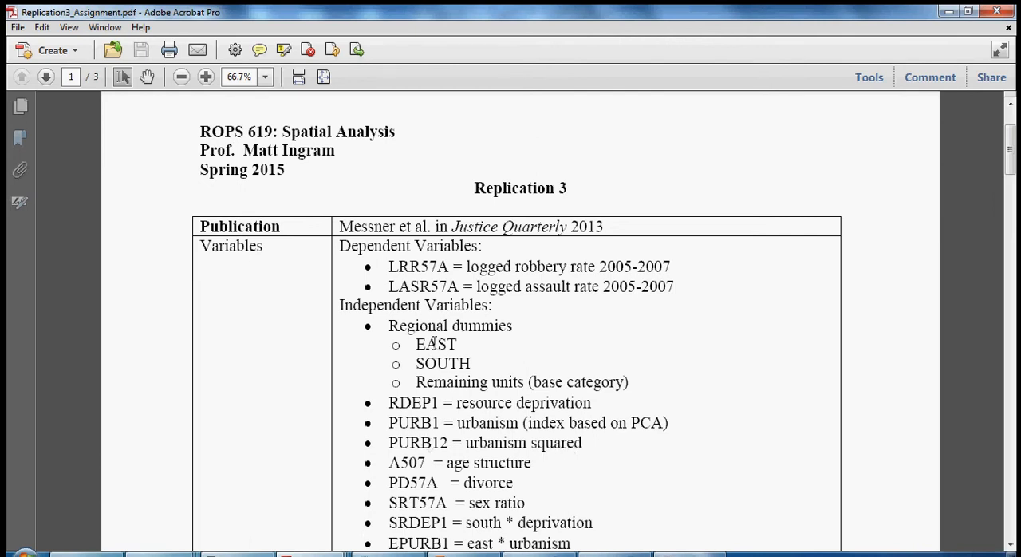
pyautogui.scroll(-2, 436, 344)
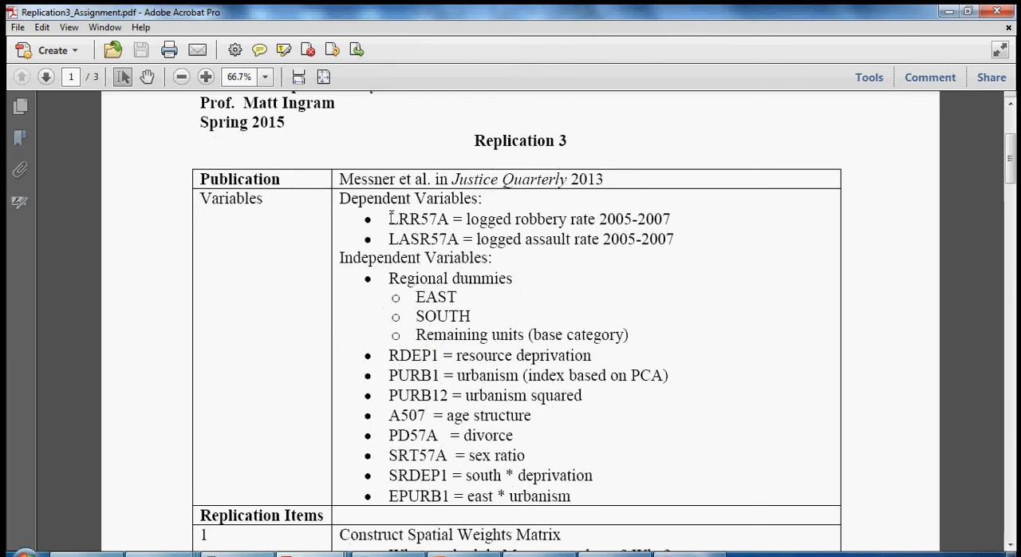
pyautogui.moveTo(388, 218); pyautogui.dragTo(457, 490)
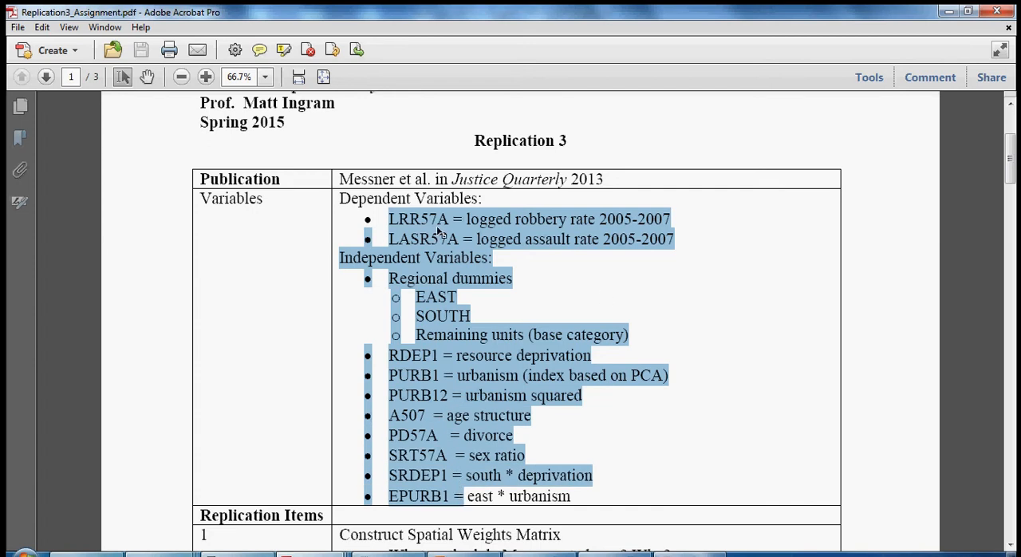
pyautogui.click(437, 290)
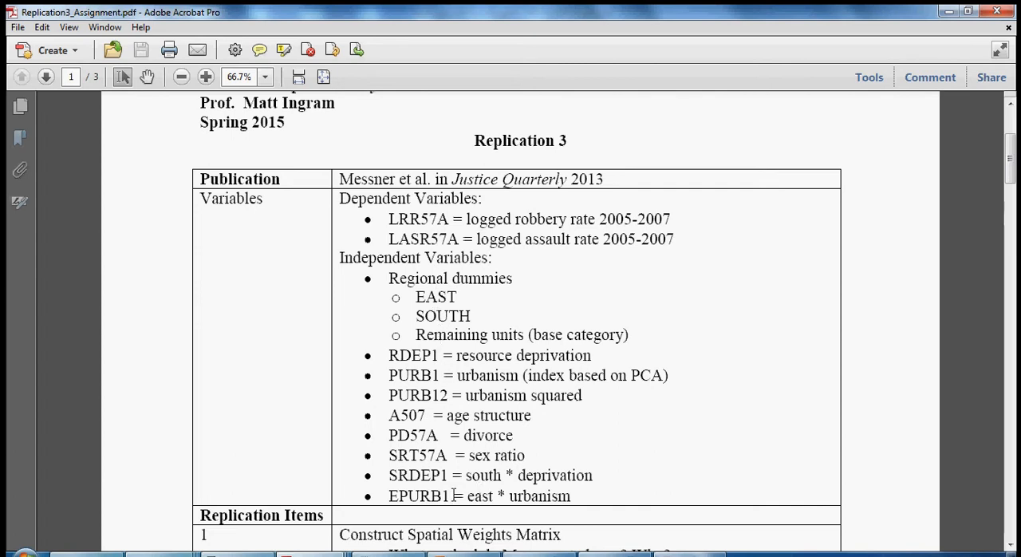
pyautogui.scroll(-5, 360, 451)
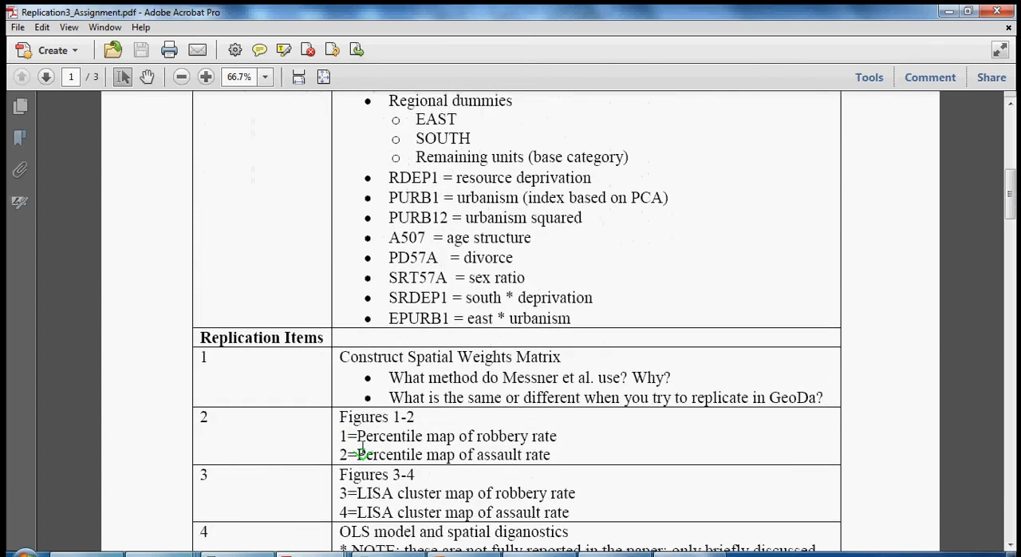
pyautogui.scroll(-6, 361, 451)
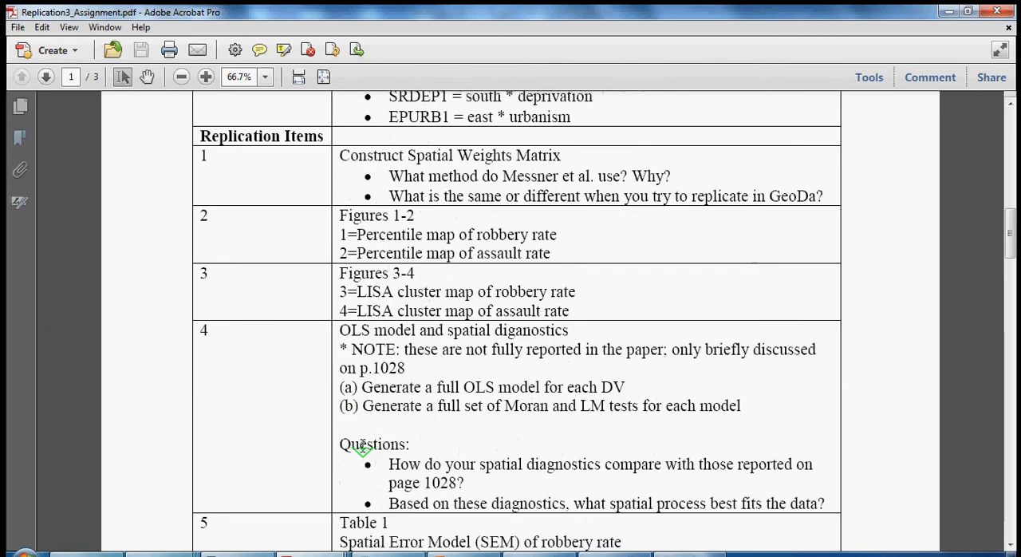
pyautogui.scroll(-1, 361, 448)
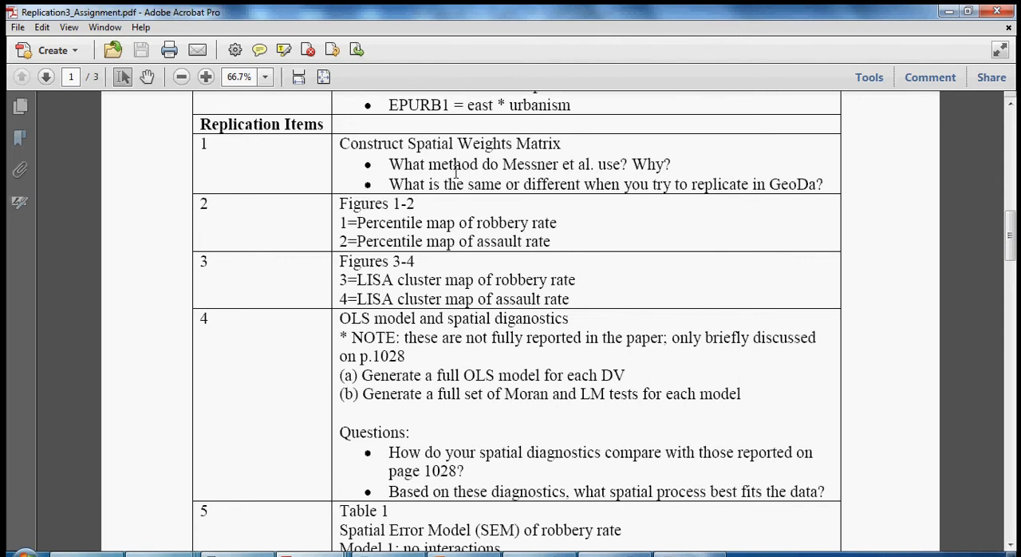
# - Return to GeoDa and check the variable columns in the map10 attribute table before closing it
pyautogui.moveTo(464, 554)
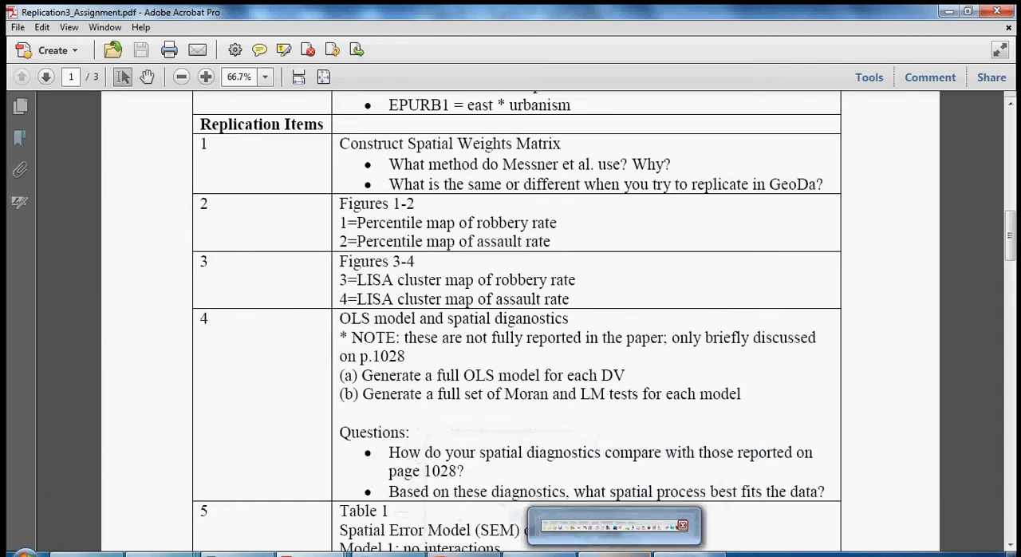
pyautogui.click(614, 553)
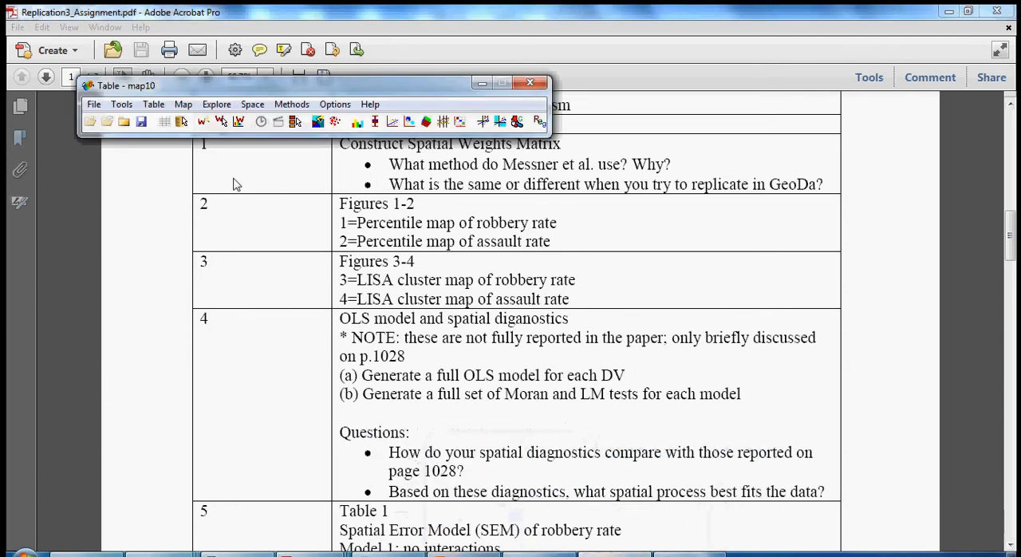
pyautogui.click(164, 121)
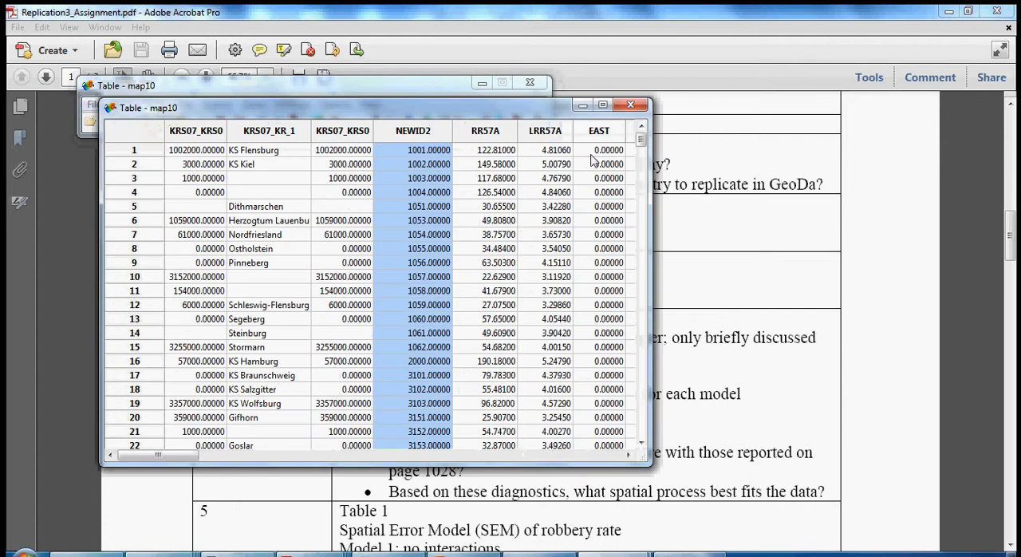
pyautogui.click(630, 107)
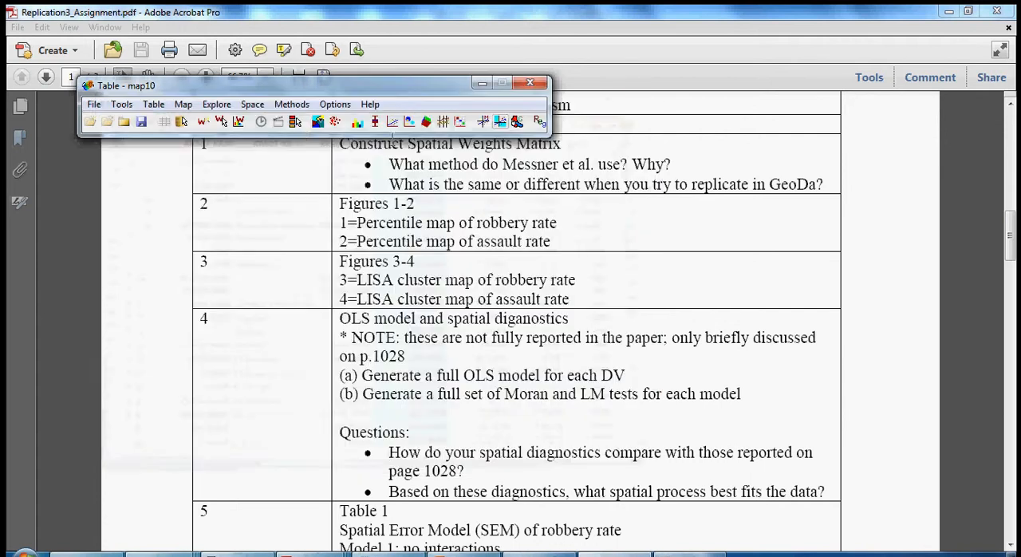
# - Start creating a spatial weights file for map10 and add a new ID variable named POLY_ID
pyautogui.click(121, 105)
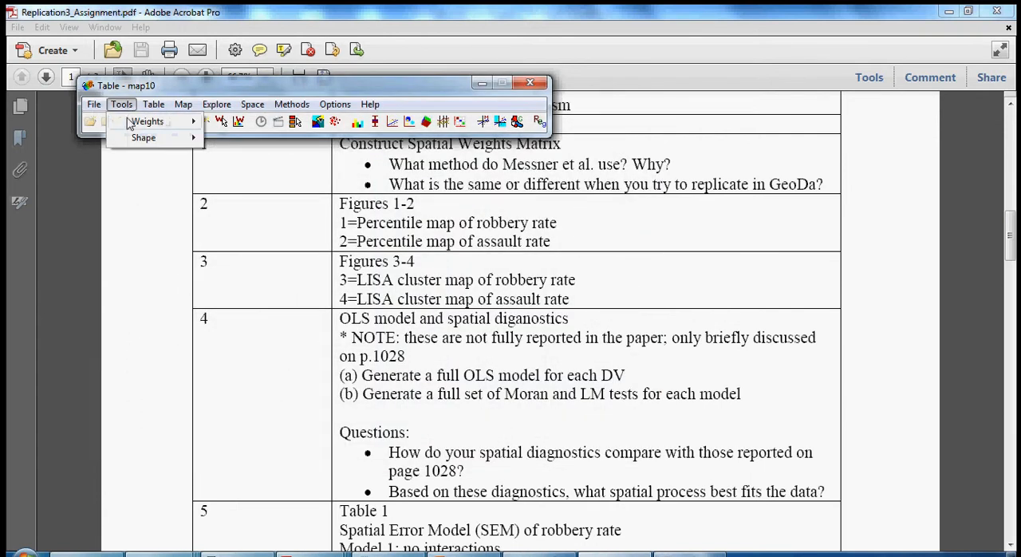
pyautogui.moveTo(134, 124)
pyautogui.click(236, 138)
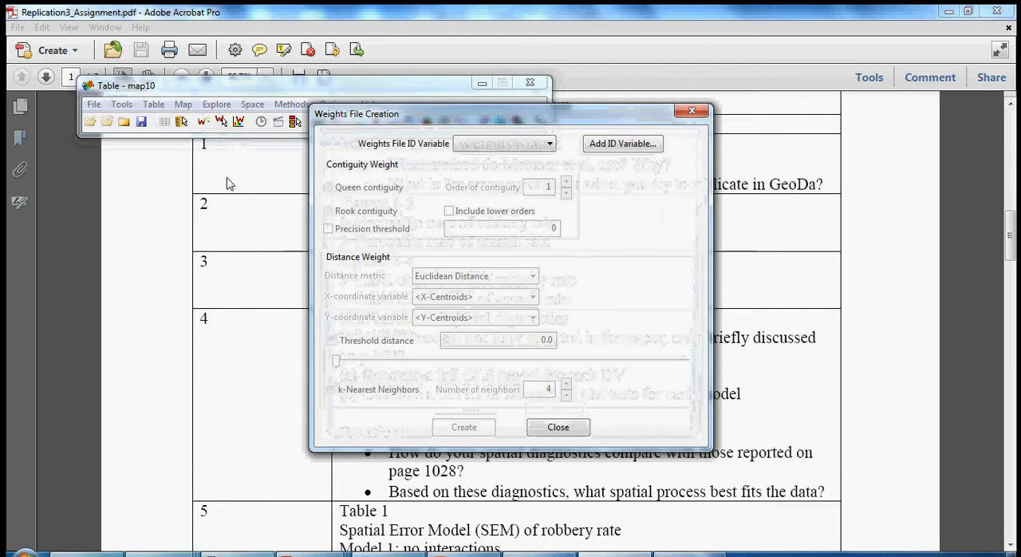
pyautogui.click(550, 144)
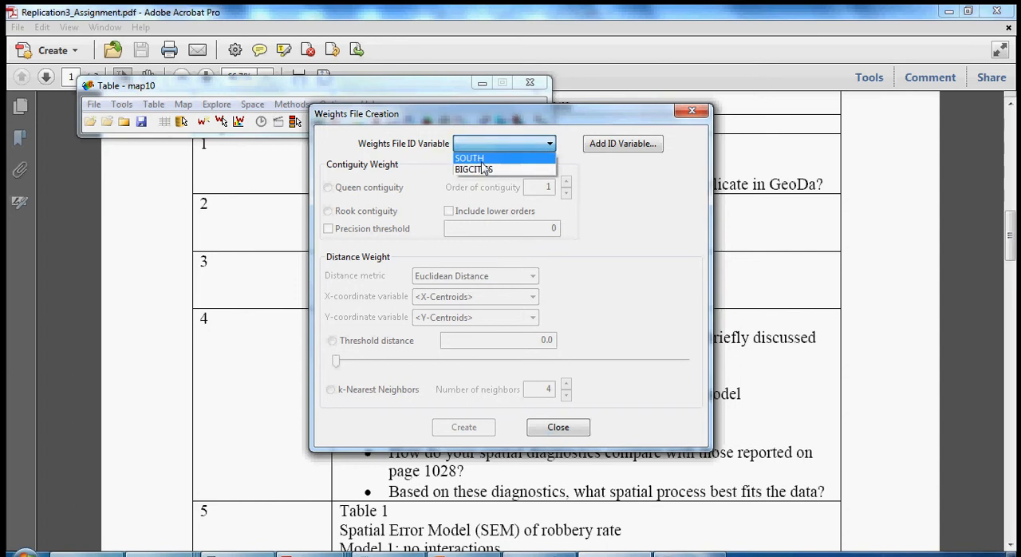
pyautogui.click(558, 144)
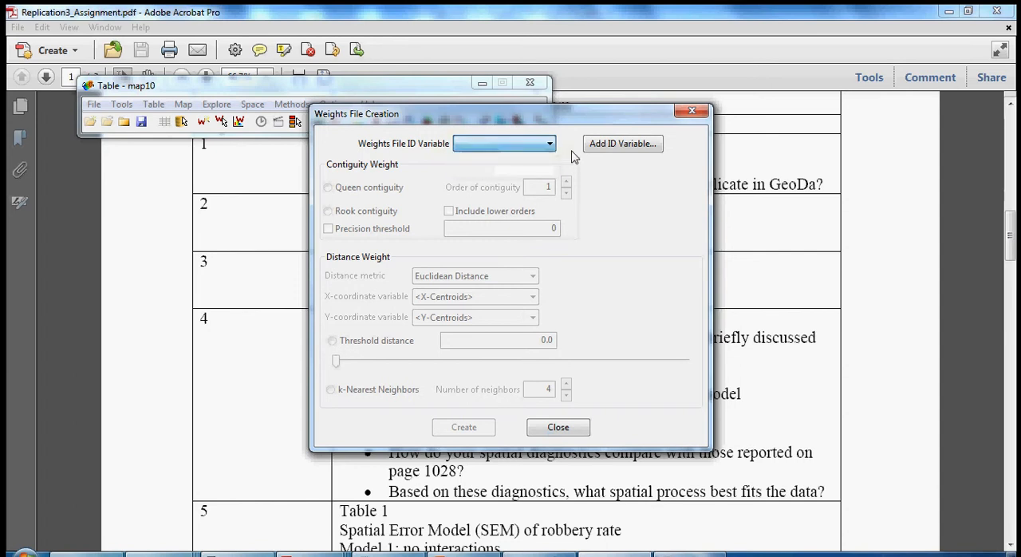
pyautogui.click(612, 148)
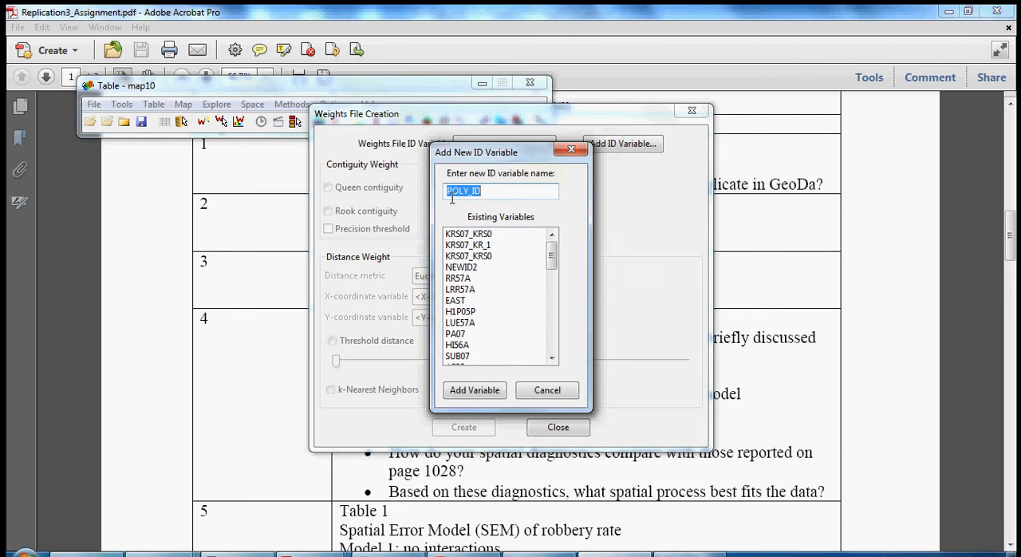
pyautogui.click(480, 269)
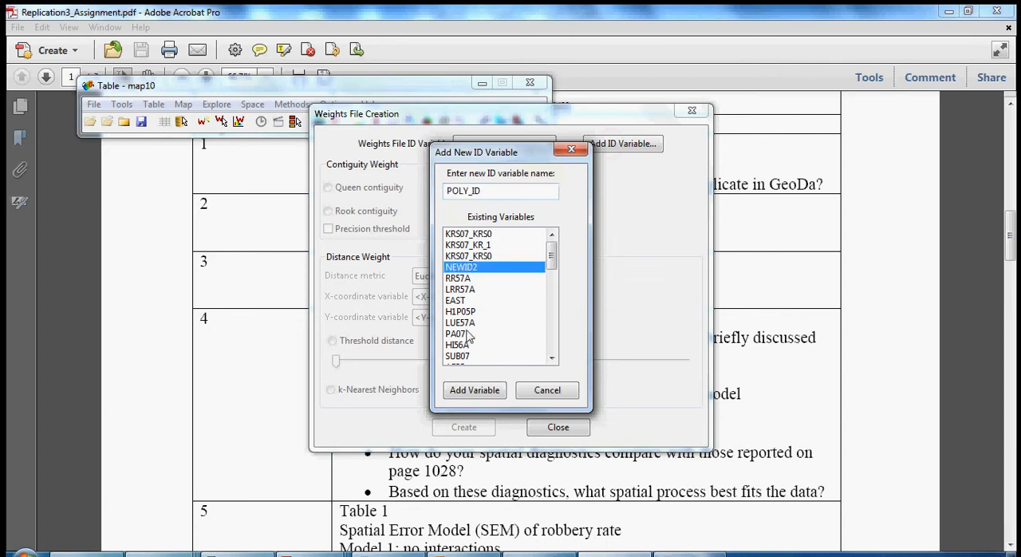
pyautogui.click(484, 400)
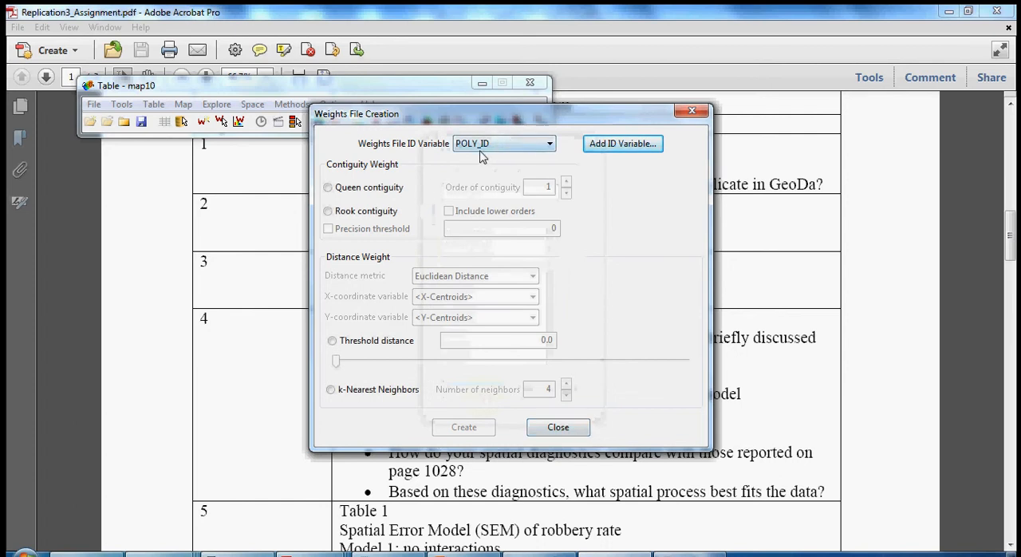
# - Choose k-Nearest Neighbors as the distance weight and set the number of neighbors to 15
pyautogui.click(331, 390)
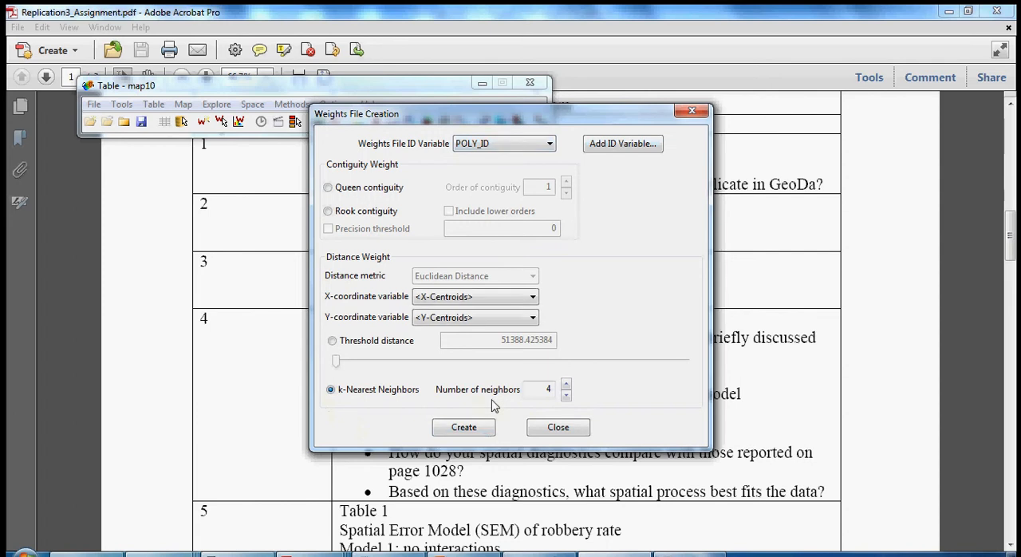
pyautogui.doubleClick(558, 388)
pyautogui.click(566, 385)
pyautogui.click(566, 384)
pyautogui.click(566, 384)
pyautogui.click(566, 385)
pyautogui.click(566, 385)
pyautogui.click(566, 384)
pyautogui.click(566, 385)
pyautogui.click(566, 385)
pyautogui.click(565, 384)
# - Create the weights file as 15nnb.gwt in the Working folder, replacing the existing file of that name
pyautogui.click(451, 431)
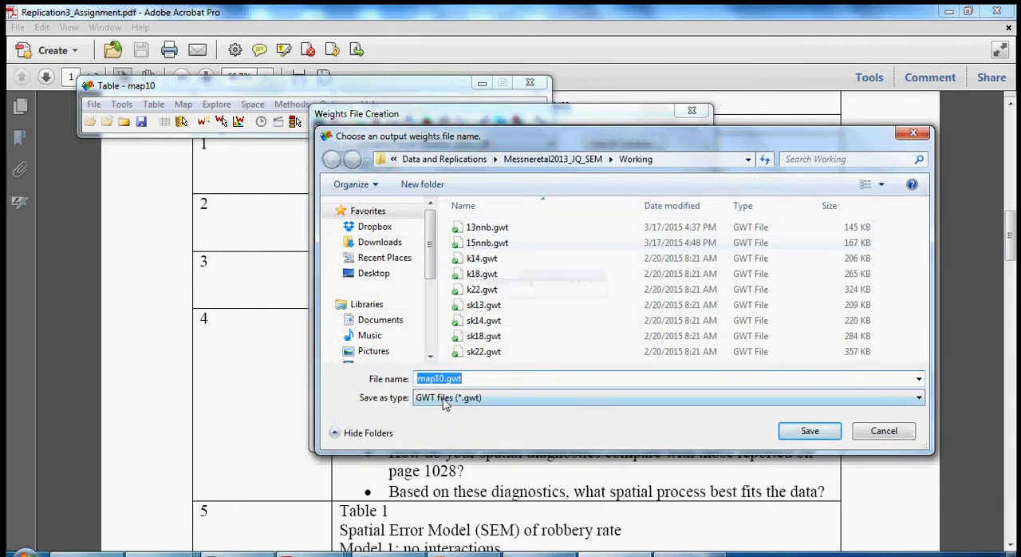
pyautogui.click(484, 243)
pyautogui.click(812, 431)
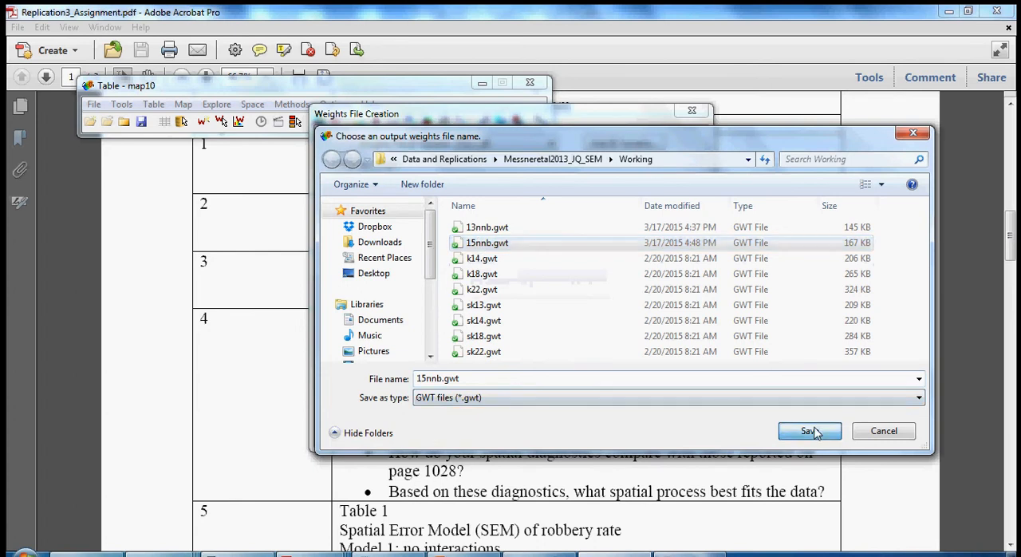
pyautogui.click(554, 290)
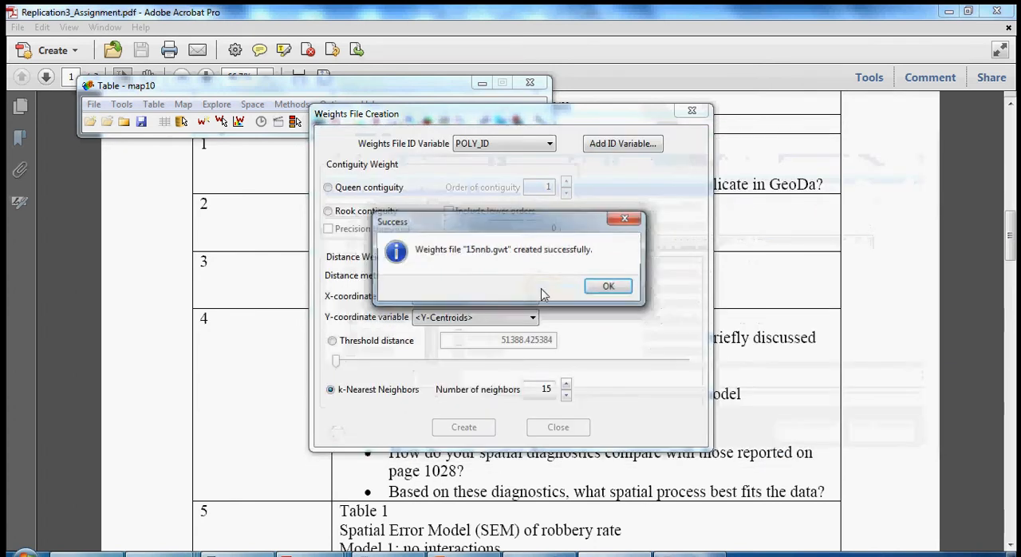
pyautogui.click(608, 288)
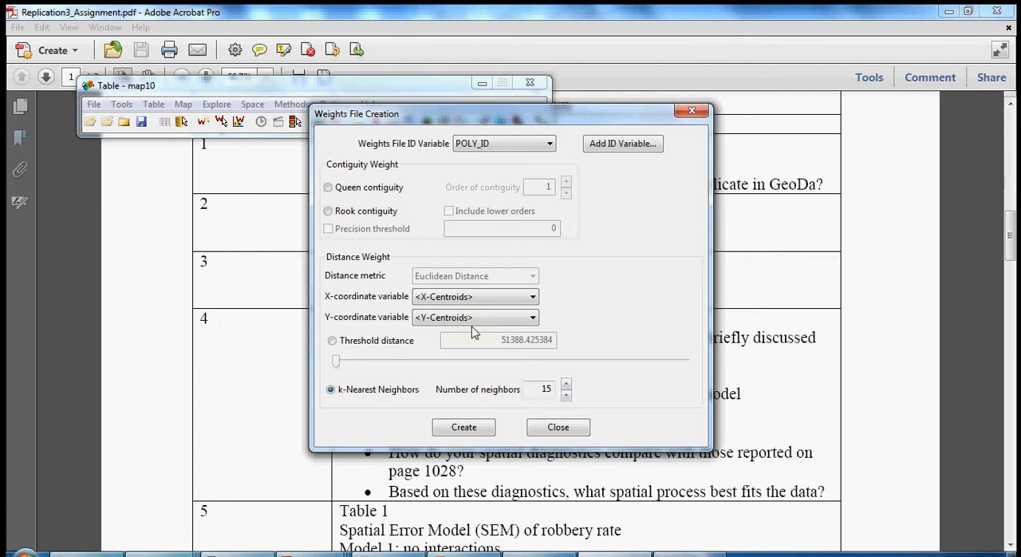
# - Close the weights file creation dialog and read assignment items 1 and 2, highlighting the percentile map of robbery rate
pyautogui.click(553, 429)
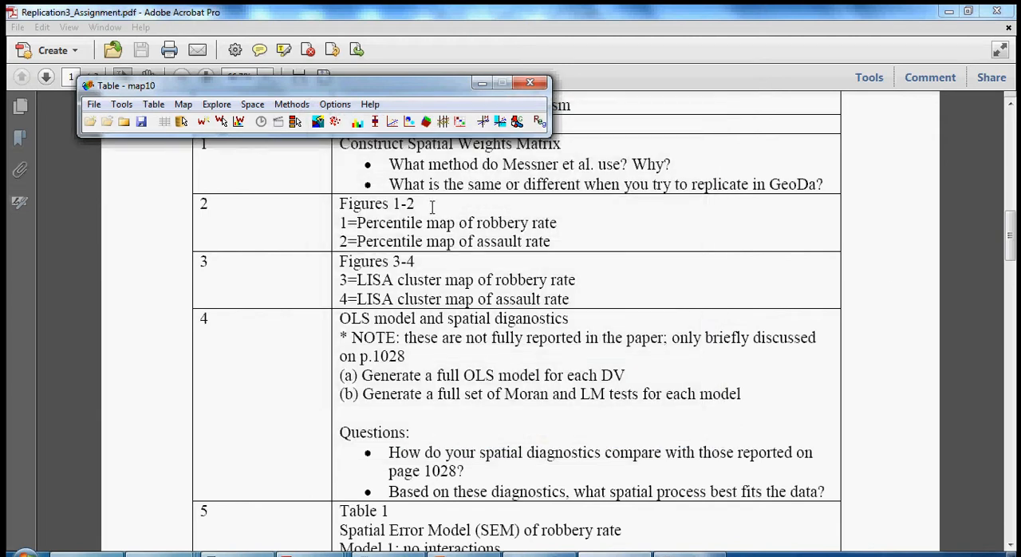
pyautogui.moveTo(342, 145); pyautogui.dragTo(559, 148)
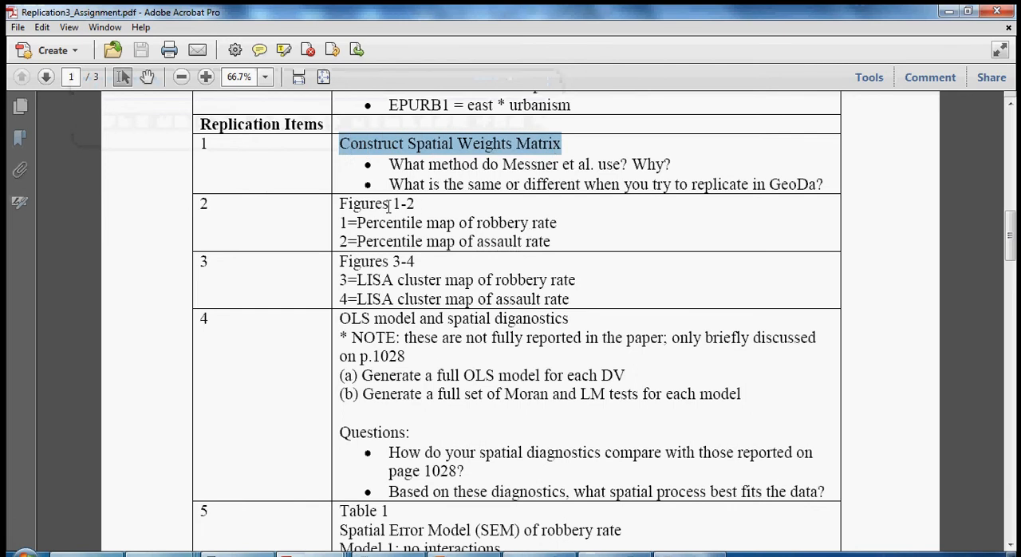
pyautogui.moveTo(341, 204); pyautogui.dragTo(415, 205)
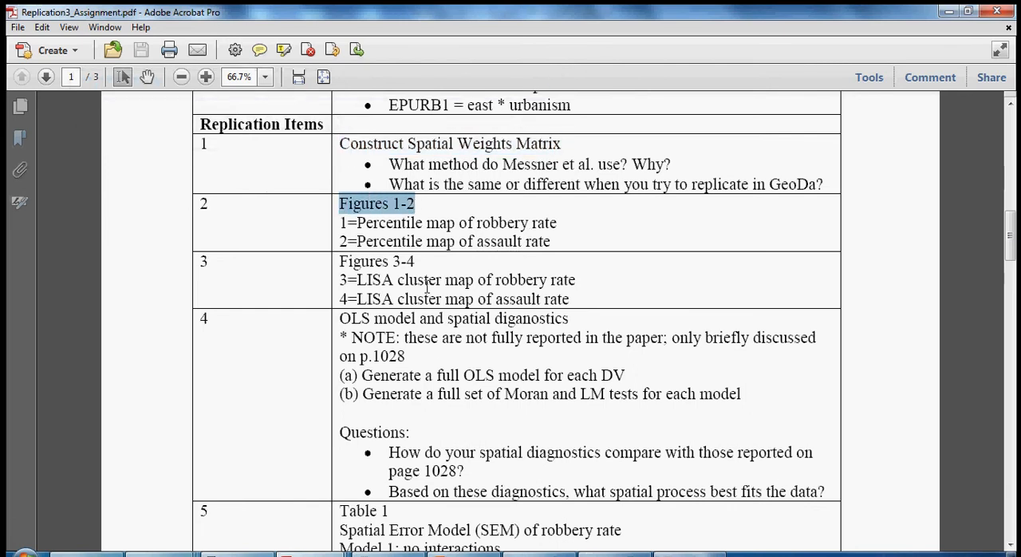
pyautogui.moveTo(356, 223); pyautogui.dragTo(541, 225)
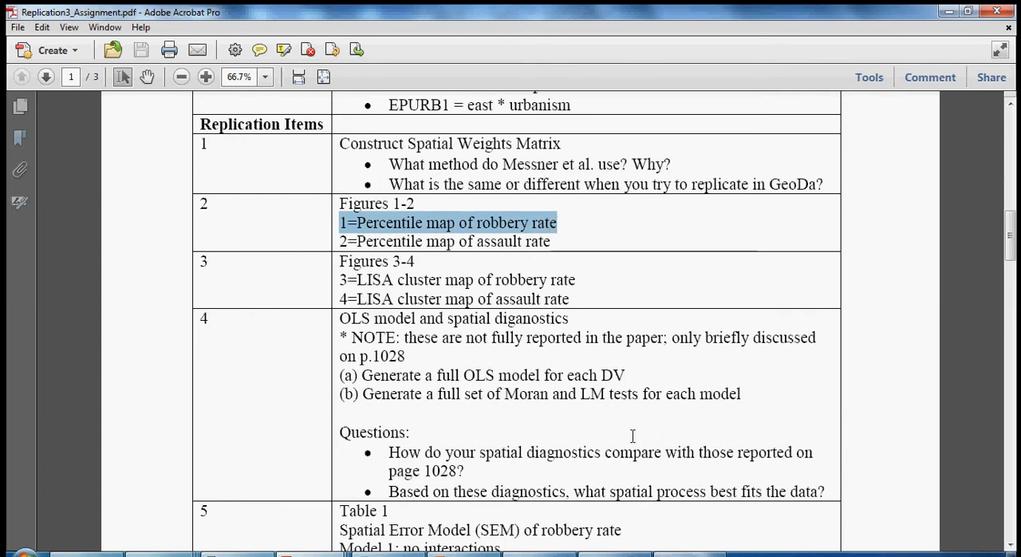
# - Switch to the Messneretal2013.pdf article and go to the Figure 1 map on page 15
pyautogui.moveTo(303, 554)
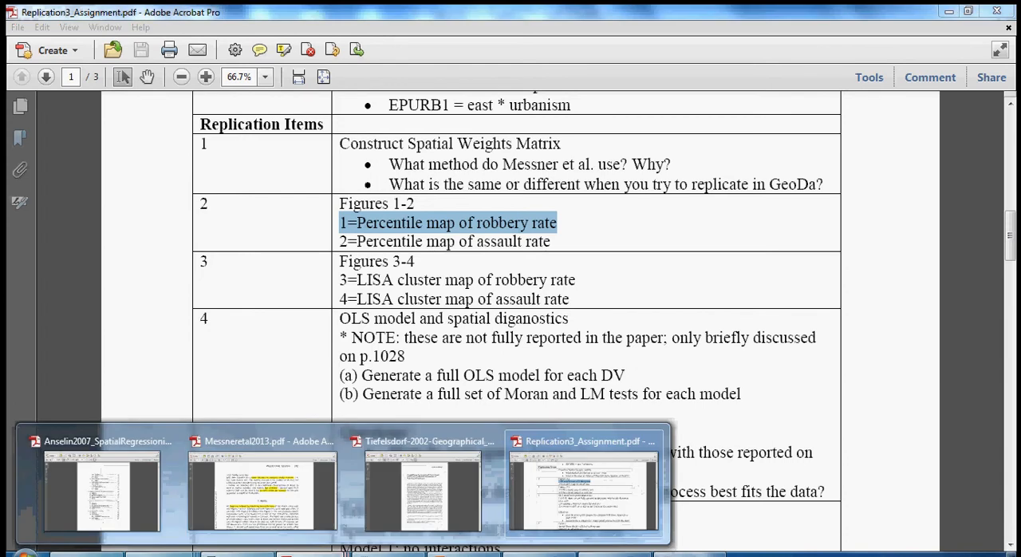
pyautogui.click(284, 495)
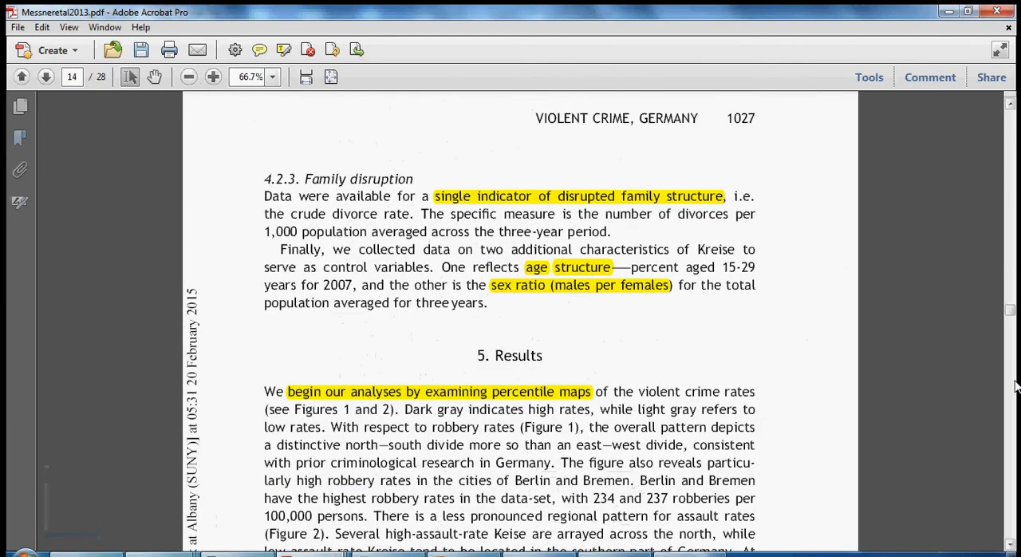
pyautogui.scroll(-10, 963, 407)
pyautogui.scroll(-3, 748, 394)
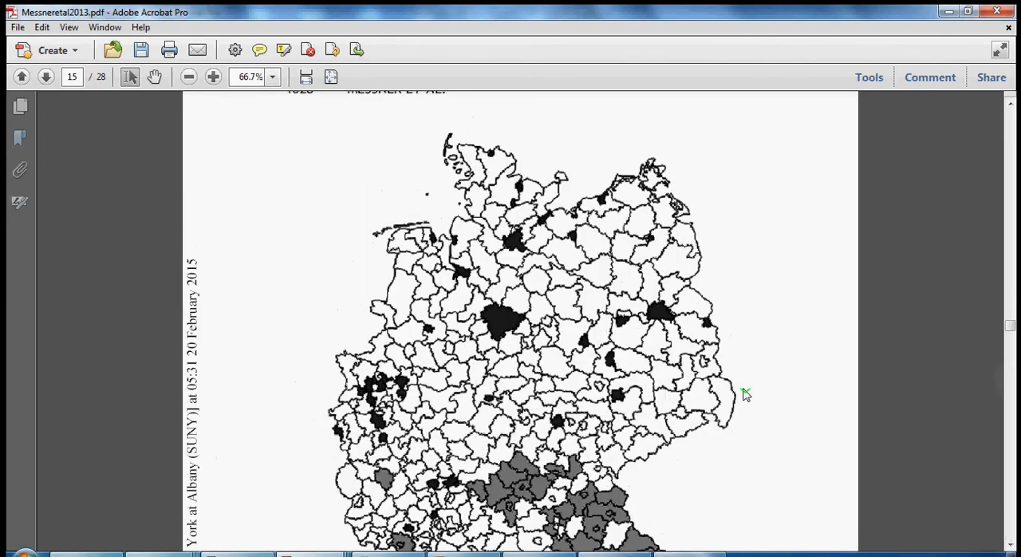
# - Zoom the article out to 45% to fit all of Figure 1 and restore its window to a smaller size
pyautogui.click(189, 77)
pyautogui.click(189, 76)
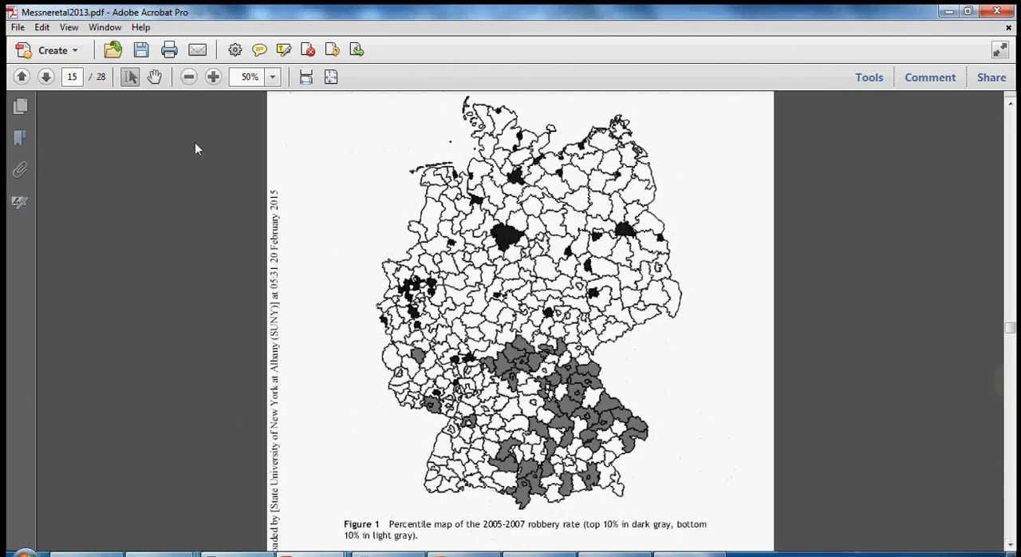
pyautogui.click(242, 75)
pyautogui.write('45')
pyautogui.press('Return')
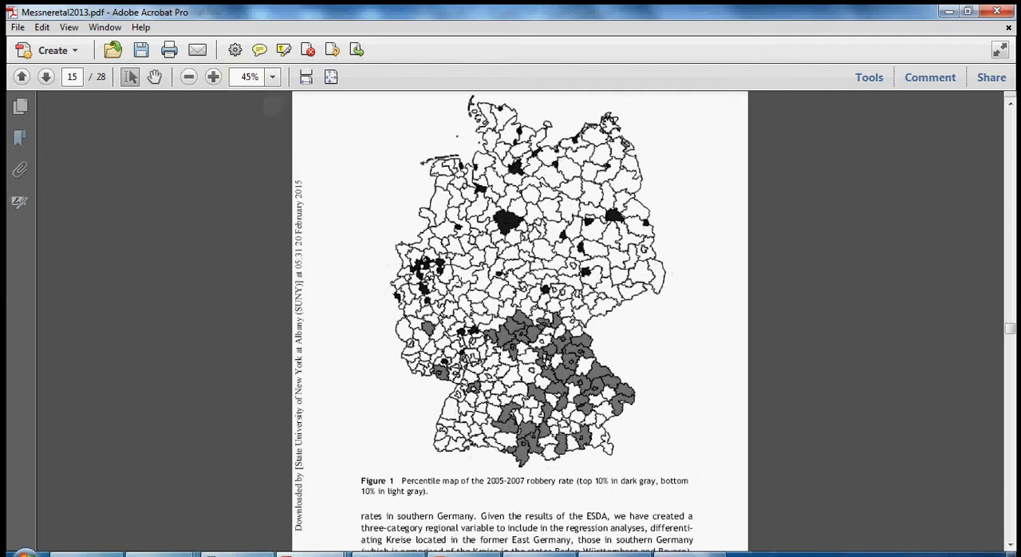
pyautogui.scroll(2, 474, 382)
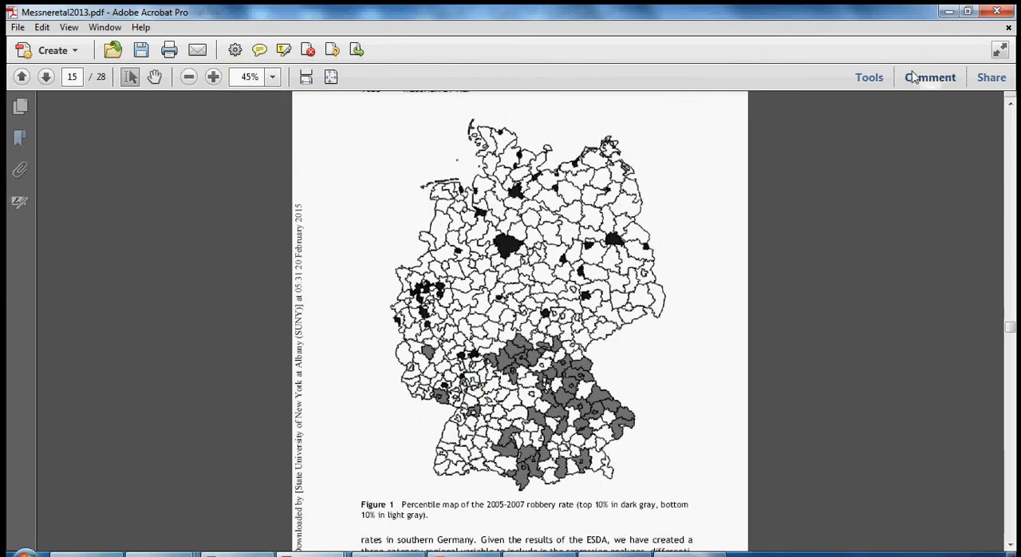
pyautogui.click(967, 12)
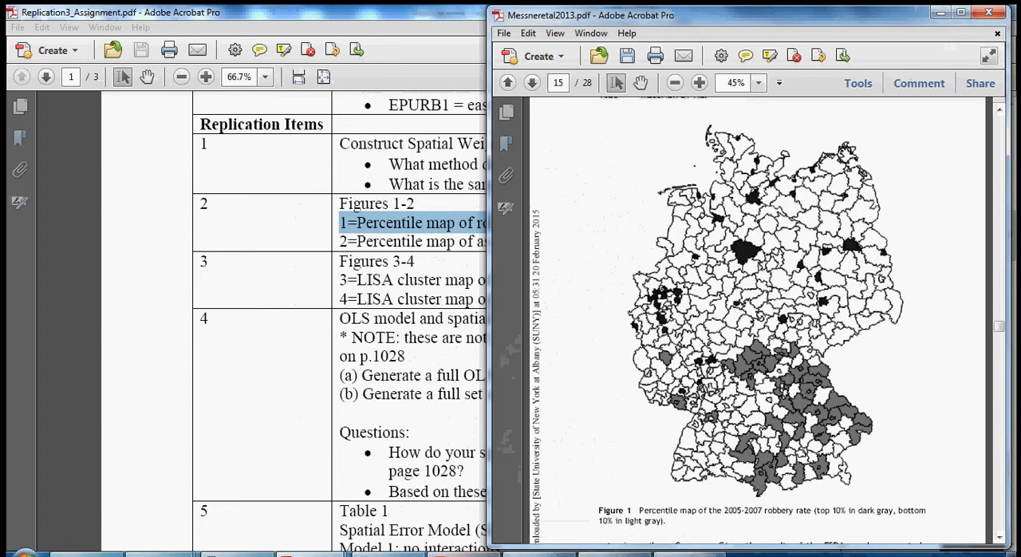
# - Return to GeoDa and create a percentile map of the robbery rate variable RR57A
pyautogui.click(551, 555)
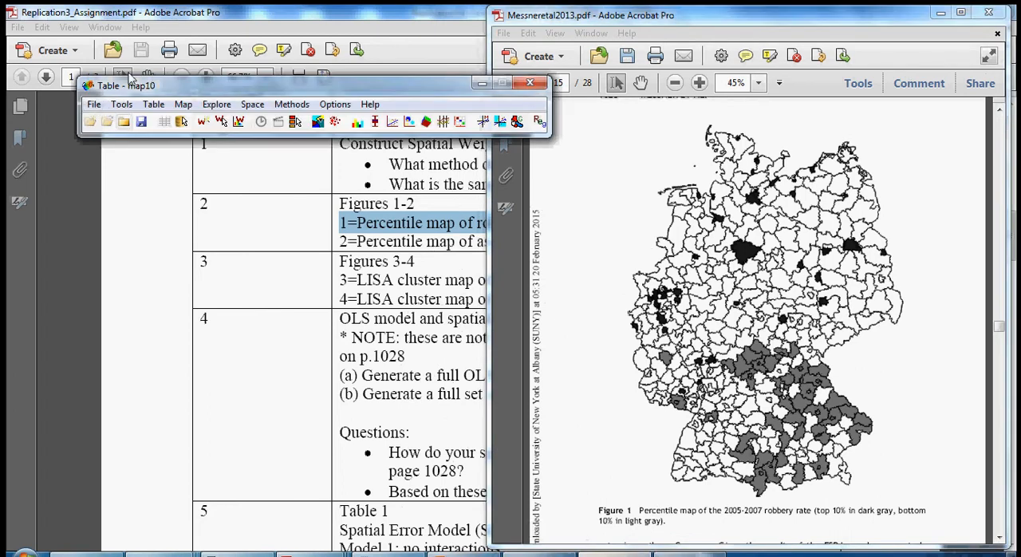
pyautogui.click(183, 105)
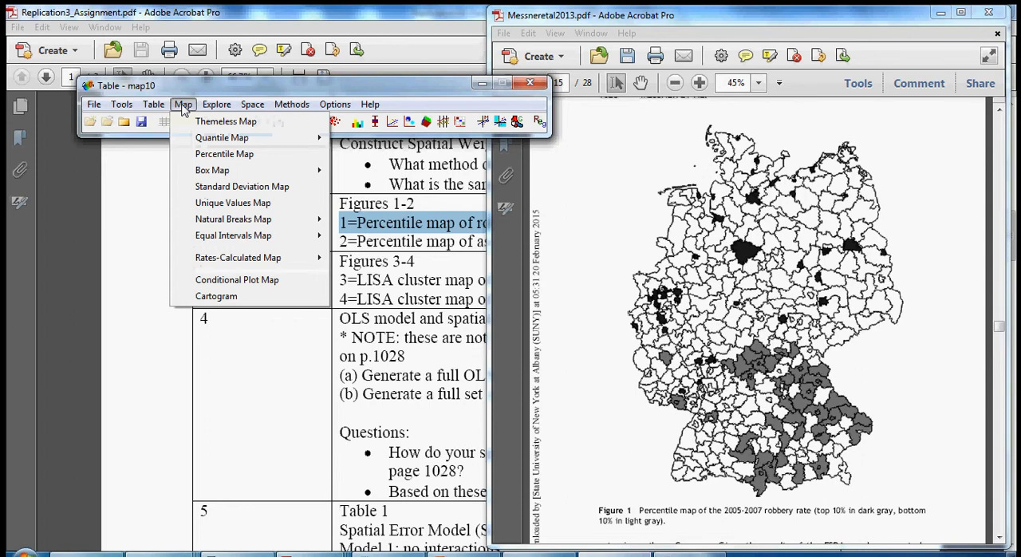
pyautogui.moveTo(206, 118)
pyautogui.moveTo(182, 105)
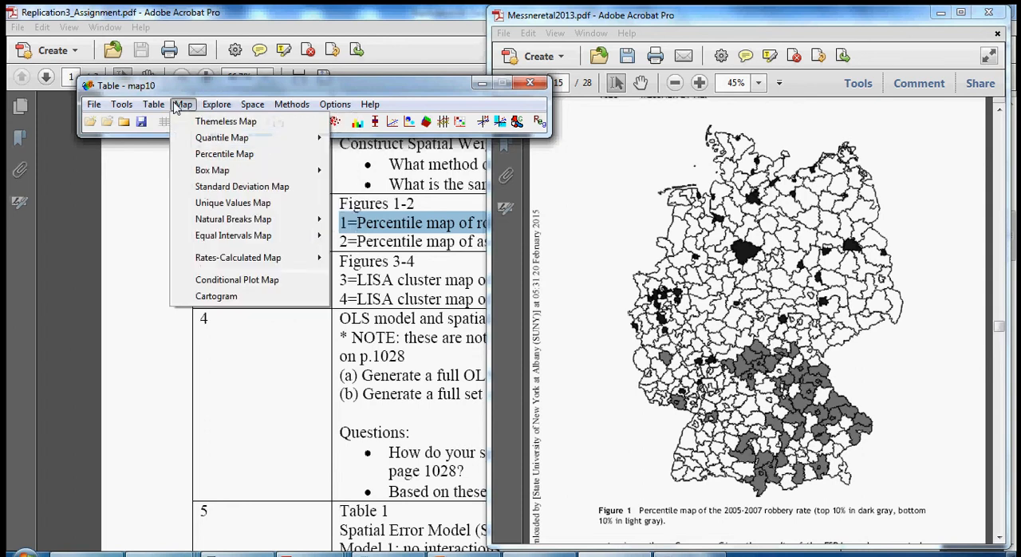
pyautogui.click(209, 155)
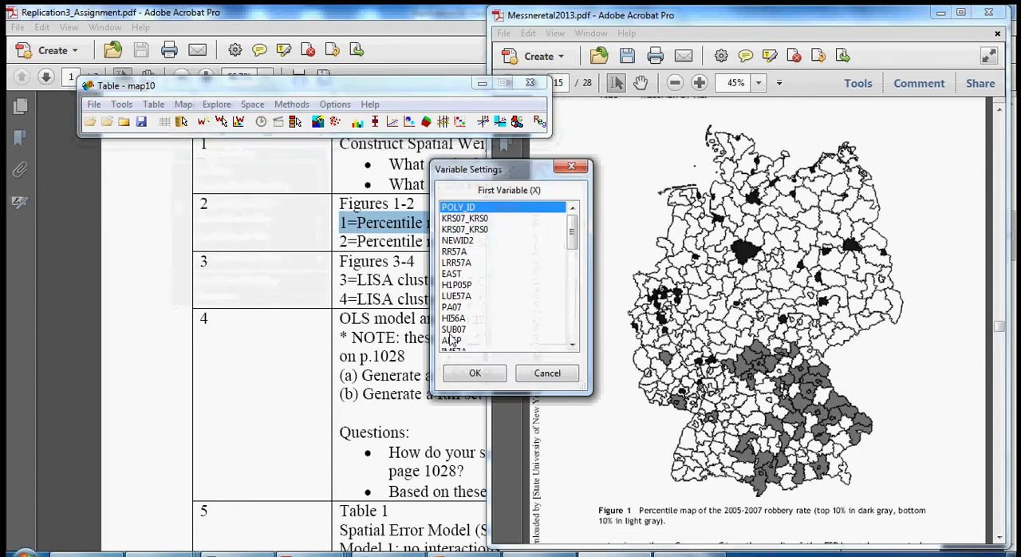
pyautogui.moveTo(502, 169); pyautogui.dragTo(307, 144)
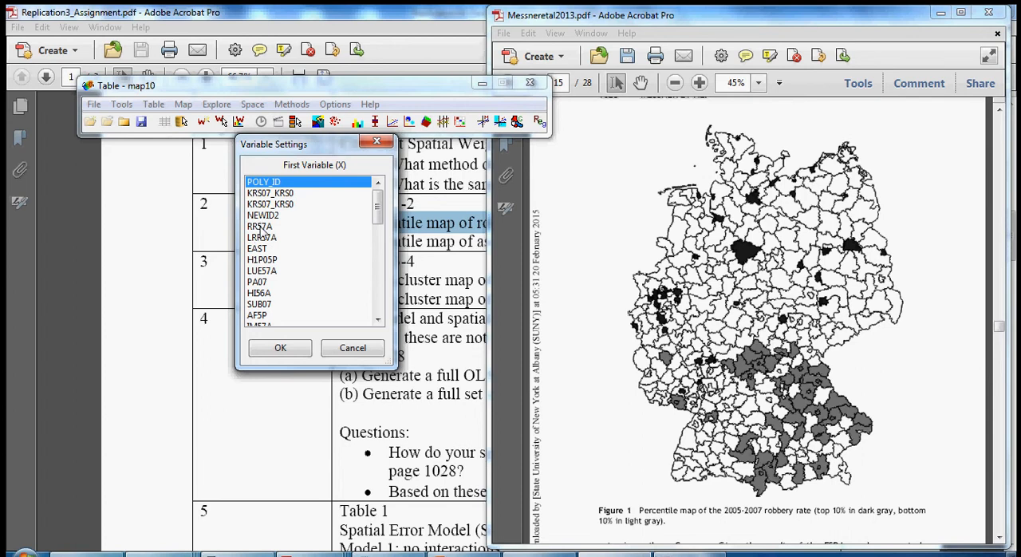
pyautogui.click(261, 230)
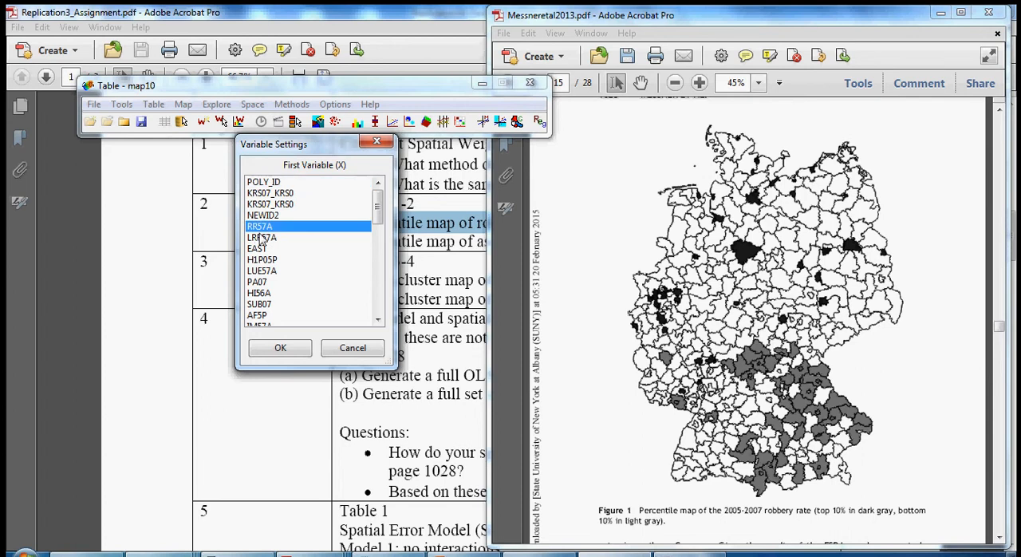
pyautogui.click(280, 349)
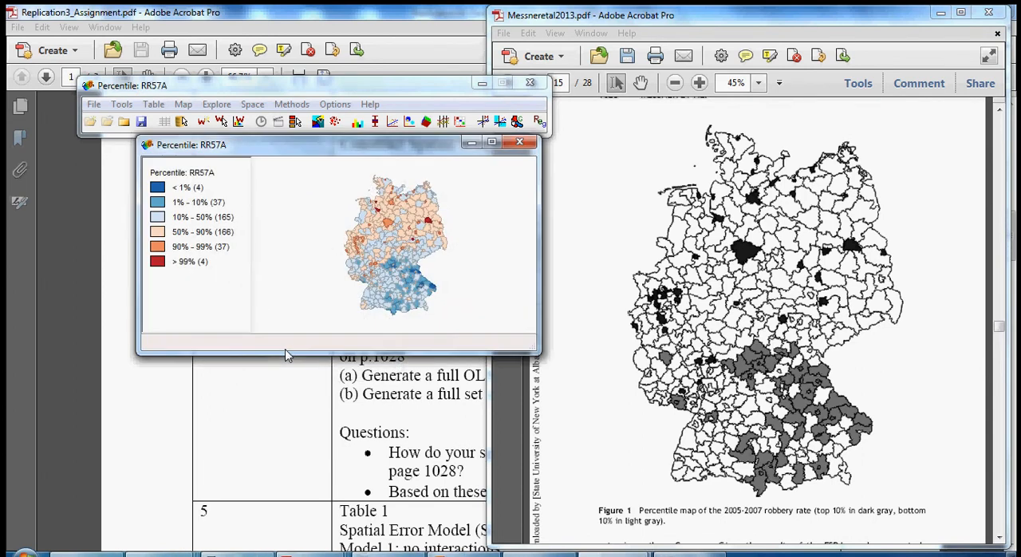
# - Enlarge the RR57A percentile map window and position it beside Figure 1 of the article for comparison
pyautogui.moveTo(539, 352); pyautogui.dragTo(501, 542)
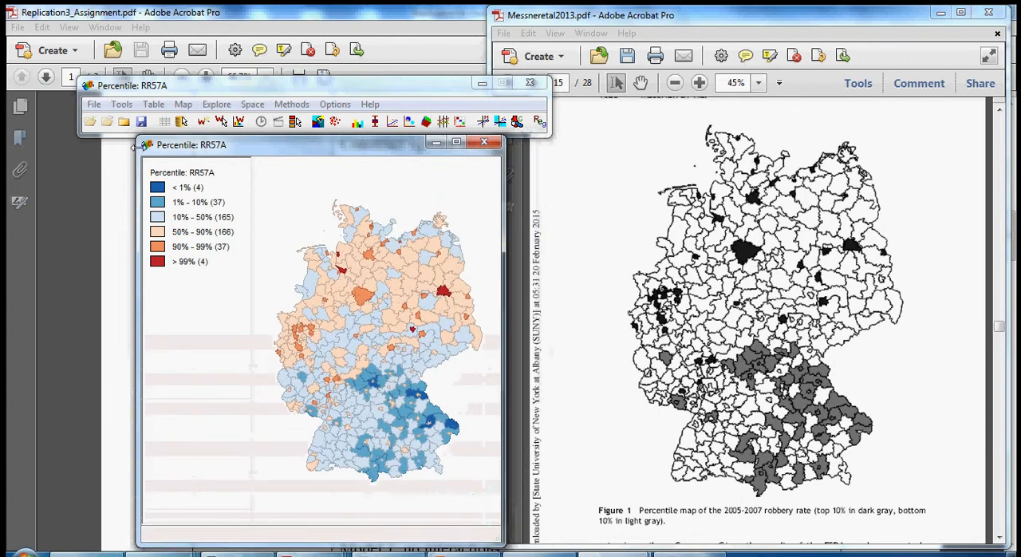
pyautogui.moveTo(137, 139); pyautogui.dragTo(86, 35)
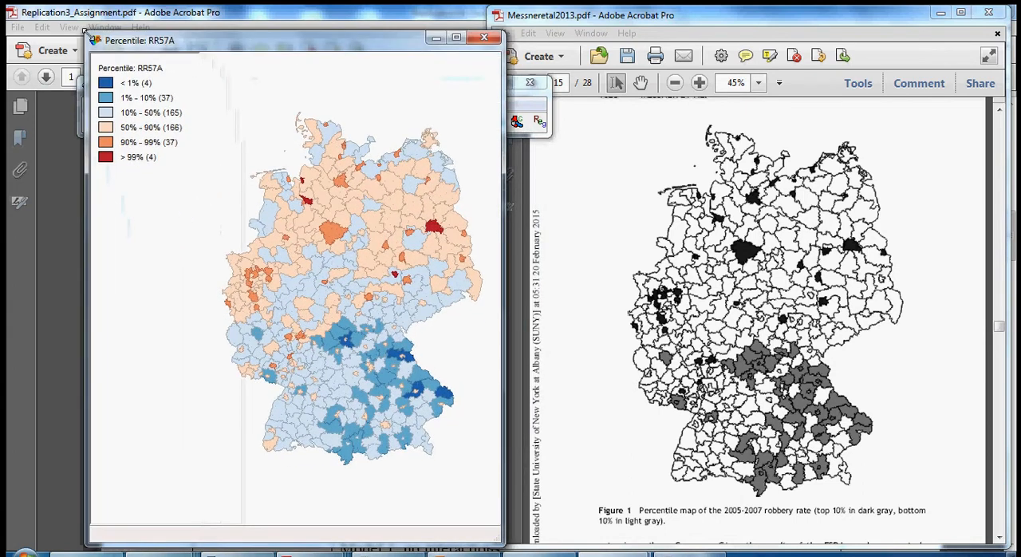
pyautogui.moveTo(303, 41); pyautogui.dragTo(284, 25)
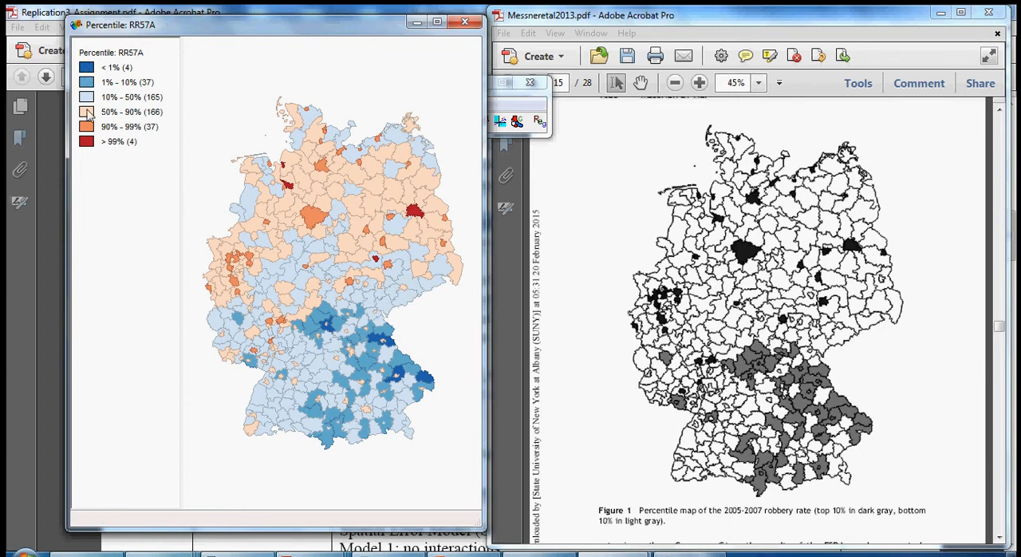
# - Recolor the < 1% and 1% - 10% categories of the RR57A map light gray (RGB 208, 208, 208)
pyautogui.rightClick(90, 67)
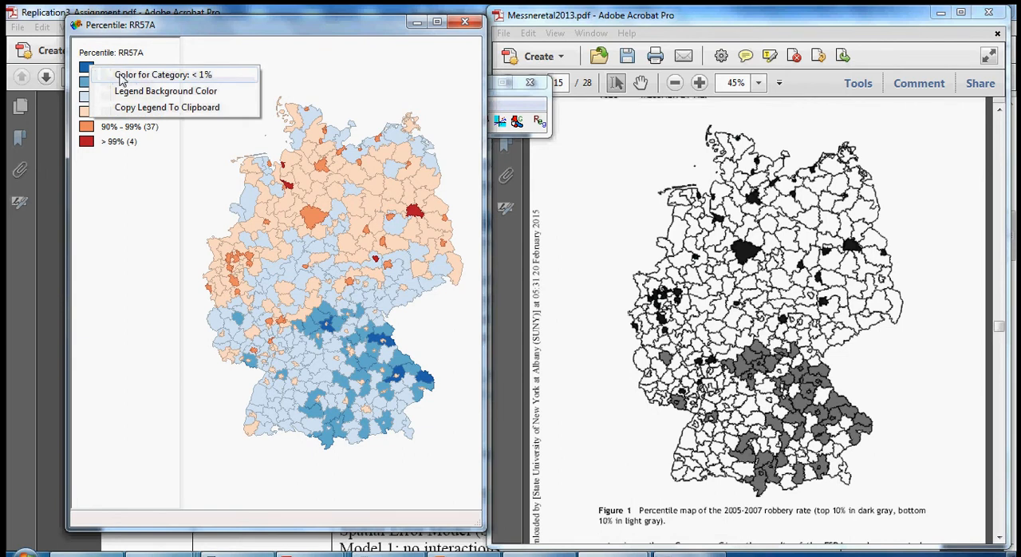
pyautogui.click(121, 78)
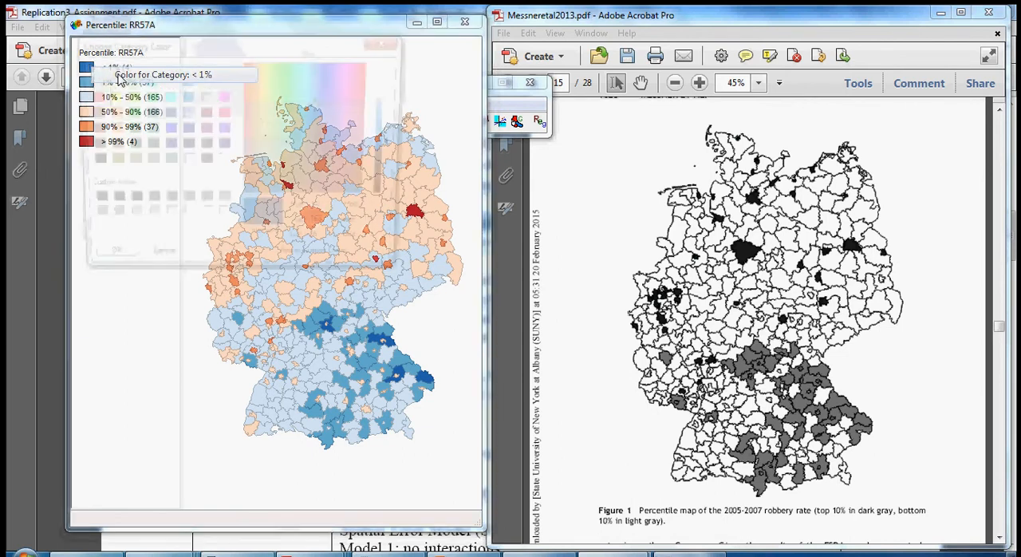
pyautogui.click(186, 221)
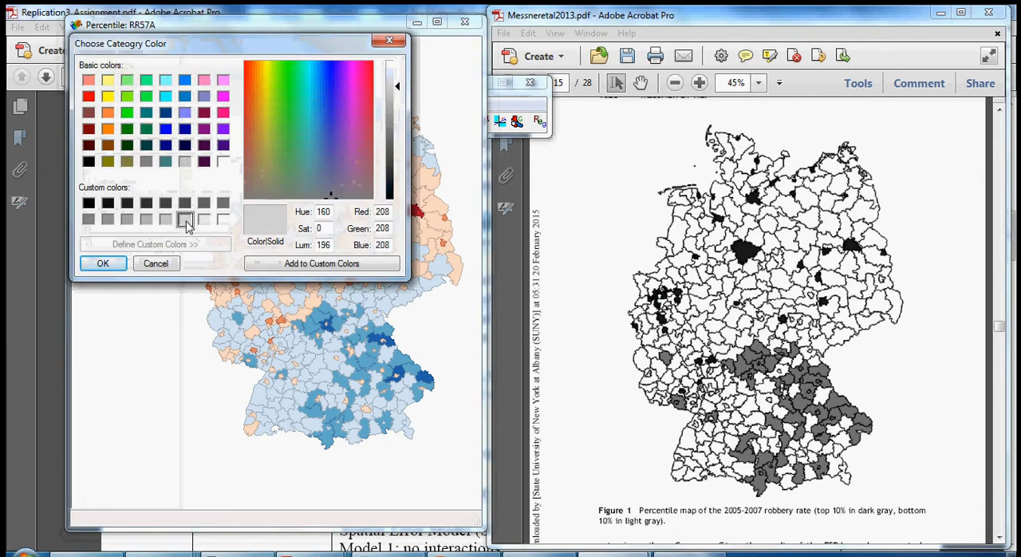
pyautogui.click(103, 263)
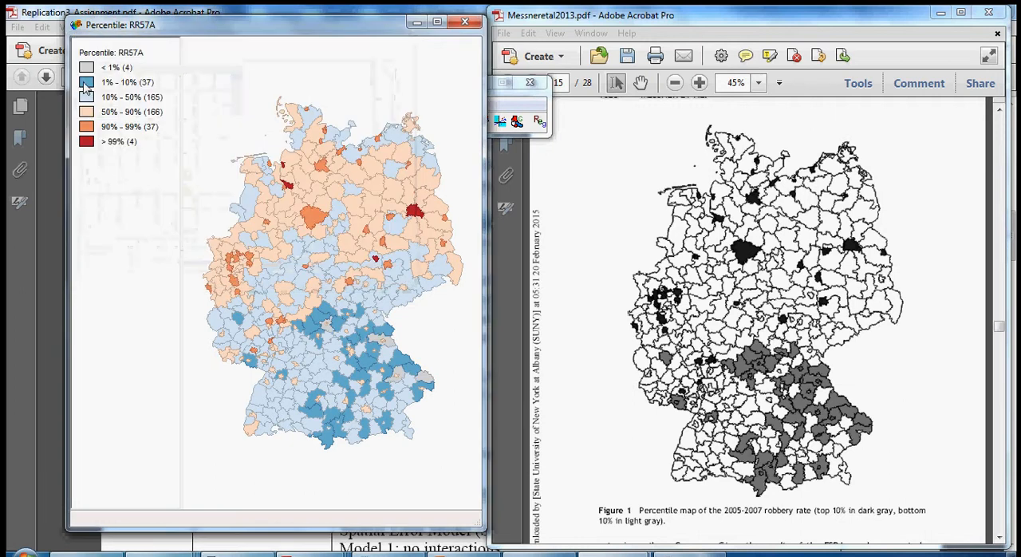
pyautogui.rightClick(93, 83)
pyautogui.click(132, 91)
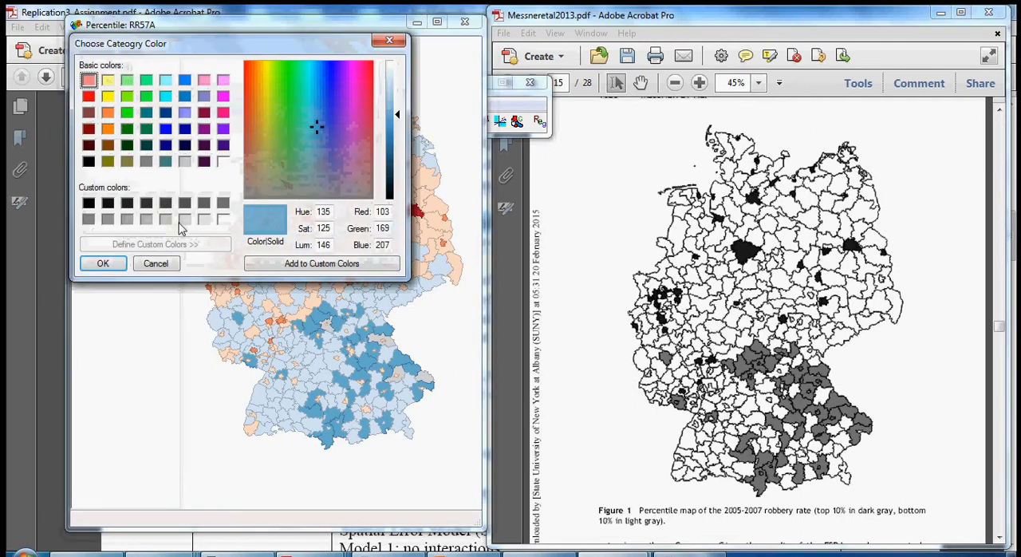
pyautogui.click(184, 219)
pyautogui.click(103, 263)
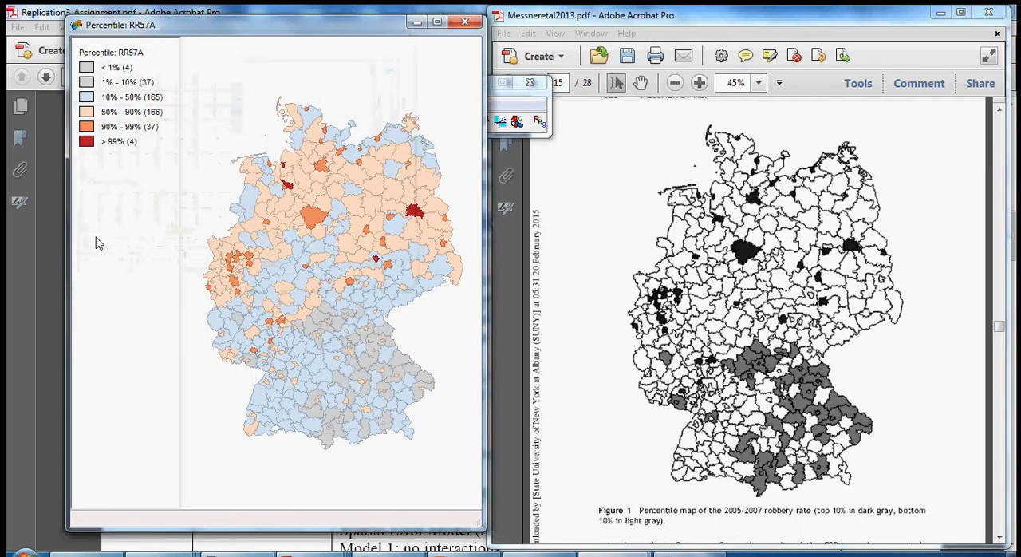
# - Recolor the 10% - 50% and 50% - 90% categories of the RR57A map white (RGB 255, 255, 255)
pyautogui.rightClick(90, 98)
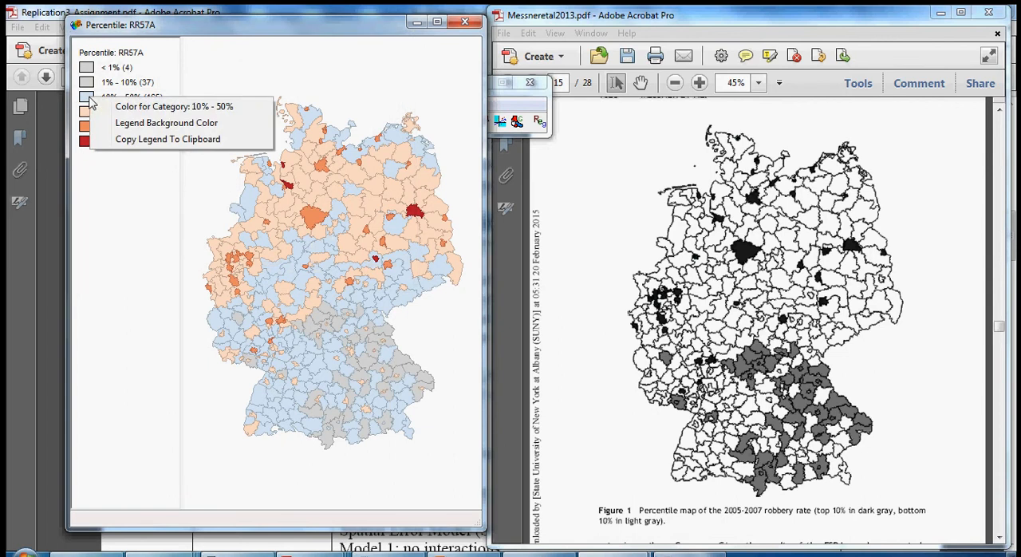
pyautogui.click(126, 104)
pyautogui.click(225, 162)
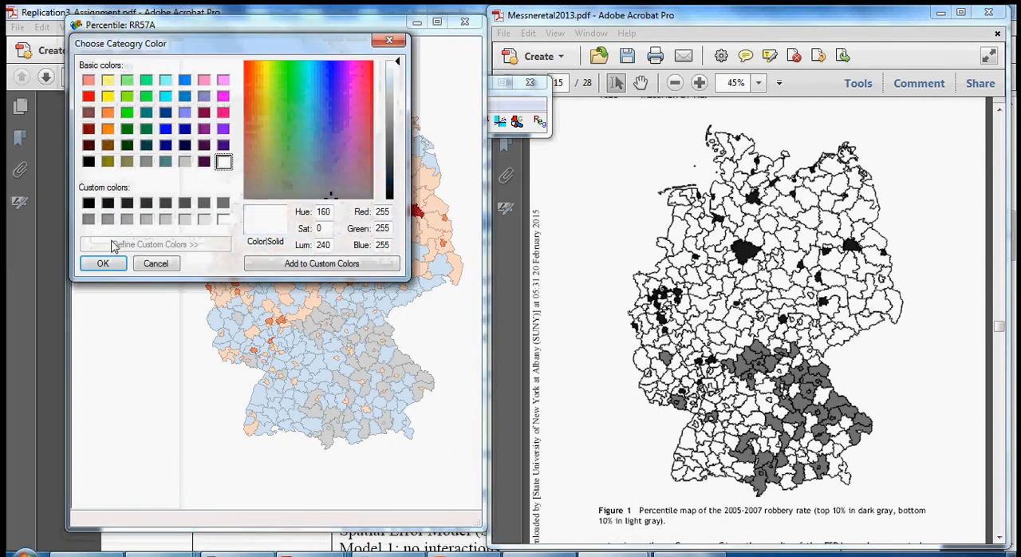
pyautogui.click(102, 263)
pyautogui.rightClick(97, 118)
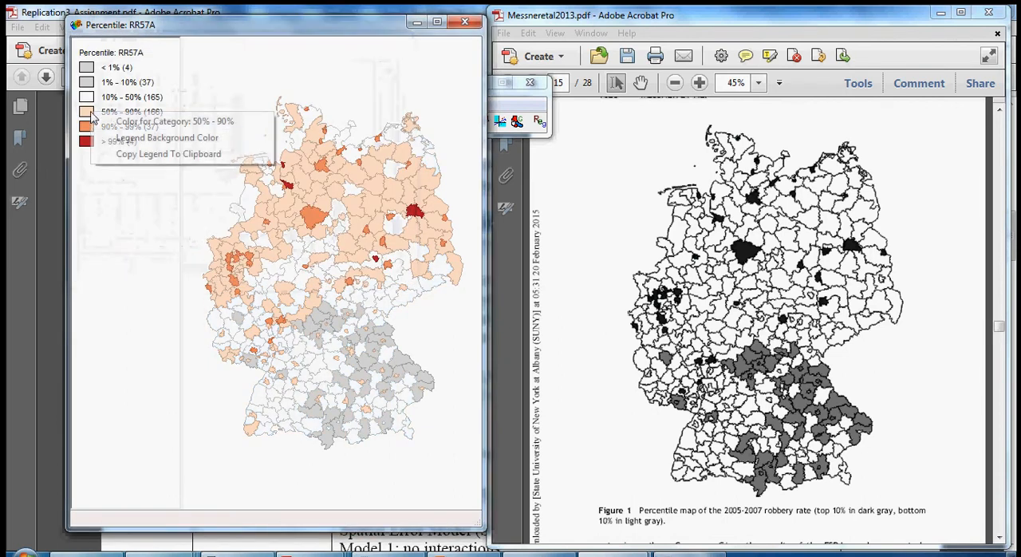
pyautogui.click(150, 126)
pyautogui.click(225, 162)
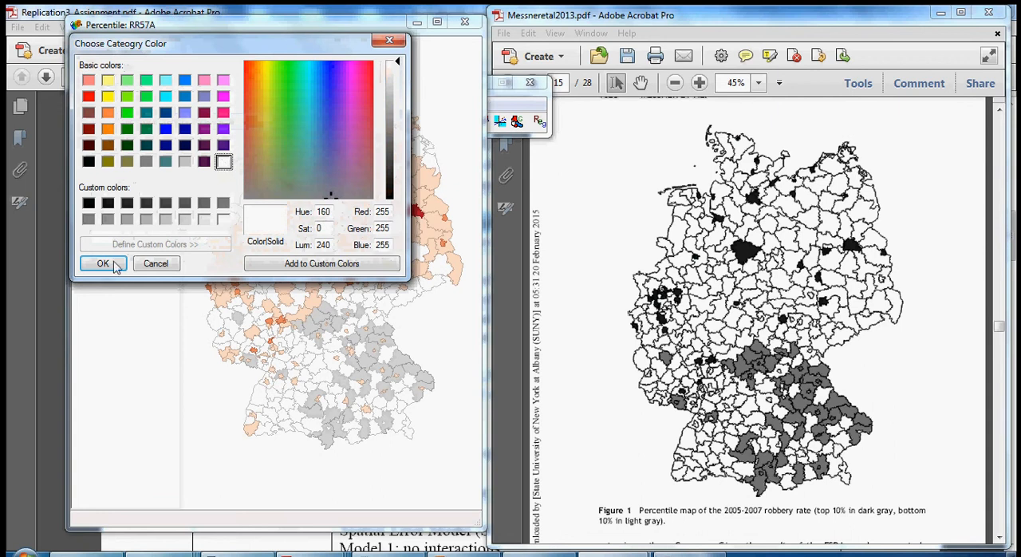
pyautogui.click(103, 264)
# - Recolor the 90% - 99% and > 99% categories of the RR57A map dark gray (RGB 32, 32, 32)
pyautogui.rightClick(89, 132)
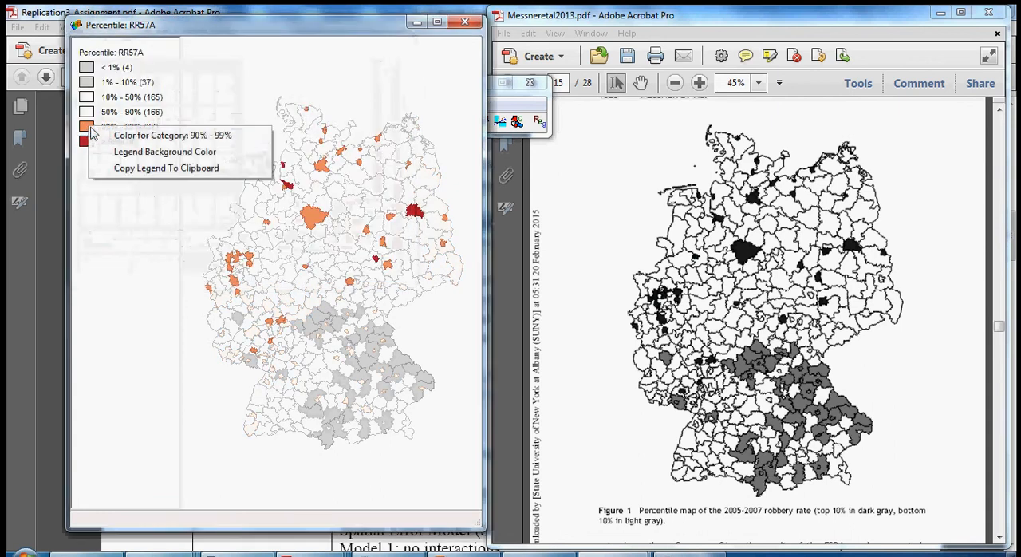
pyautogui.click(151, 136)
pyautogui.click(126, 205)
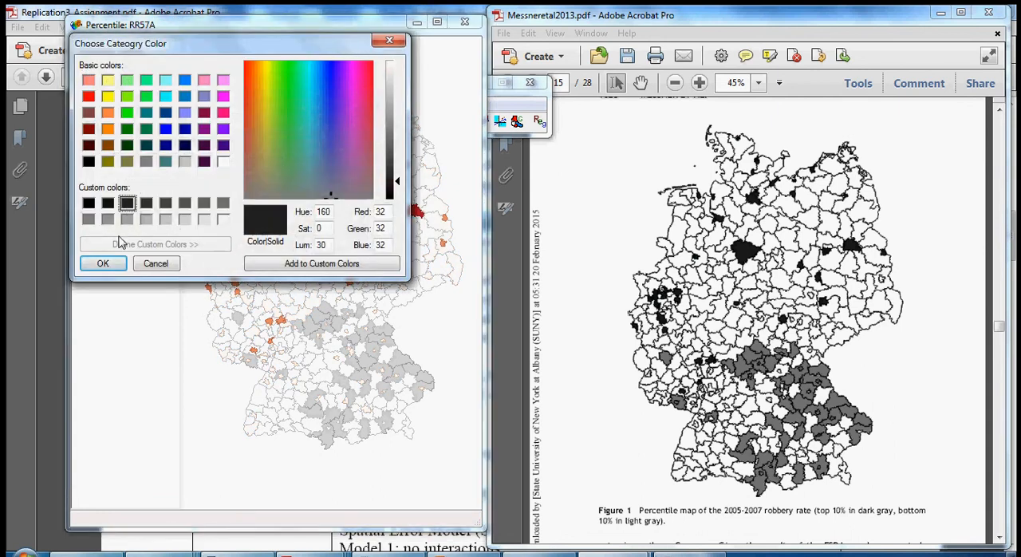
pyautogui.click(103, 263)
pyautogui.rightClick(88, 143)
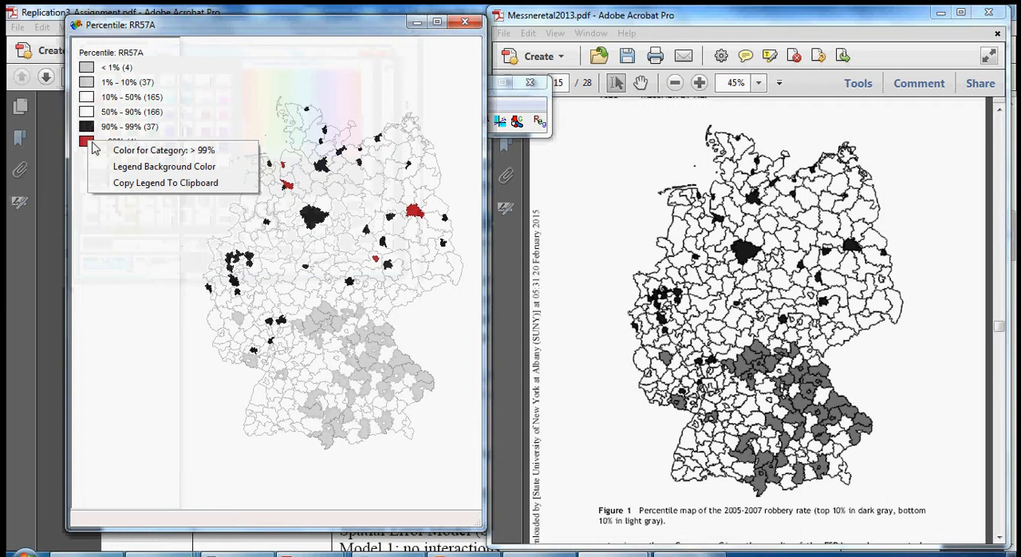
pyautogui.click(137, 145)
pyautogui.click(126, 206)
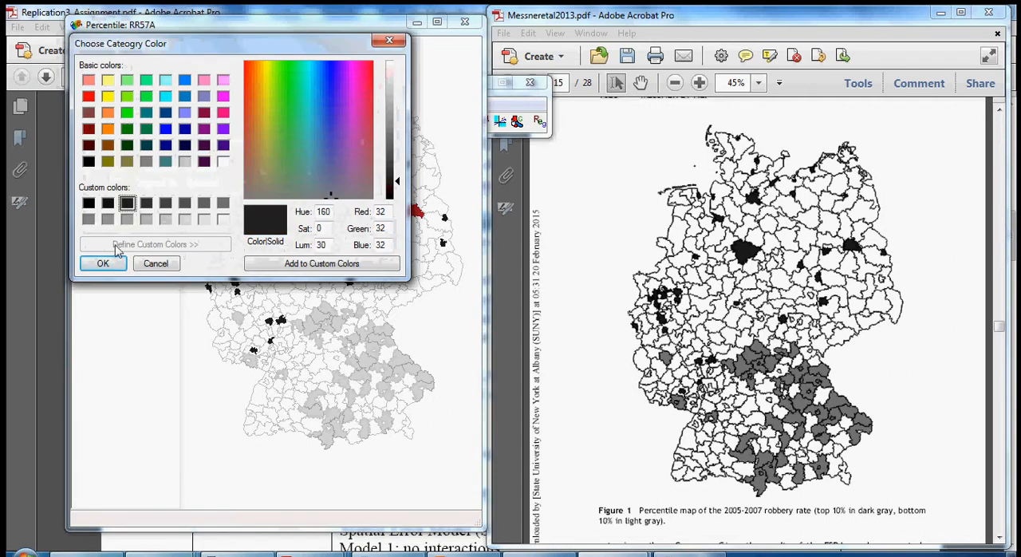
pyautogui.click(103, 263)
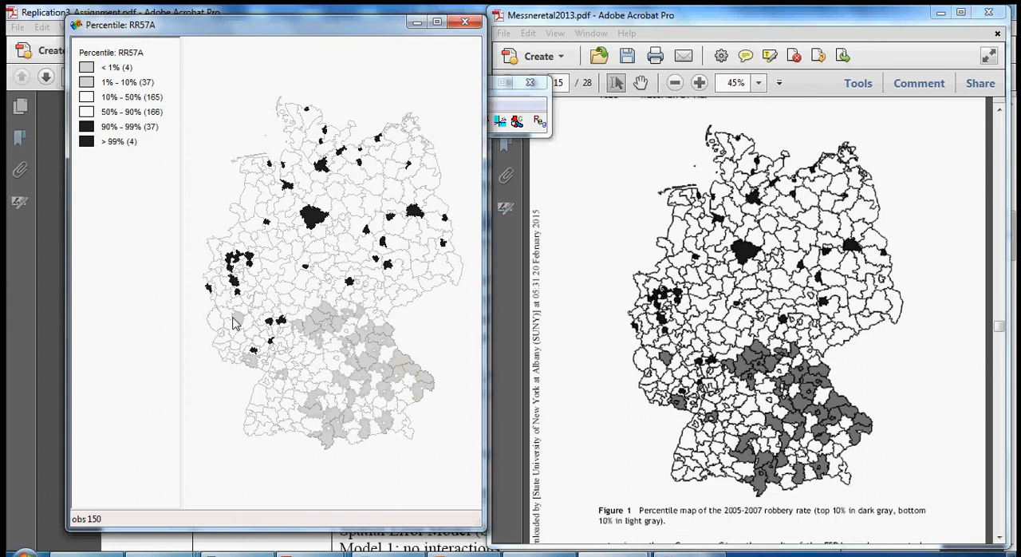
# - Dismiss the map options unchanged and minimize the RR57A percentile map window
pyautogui.rightClick(234, 382)
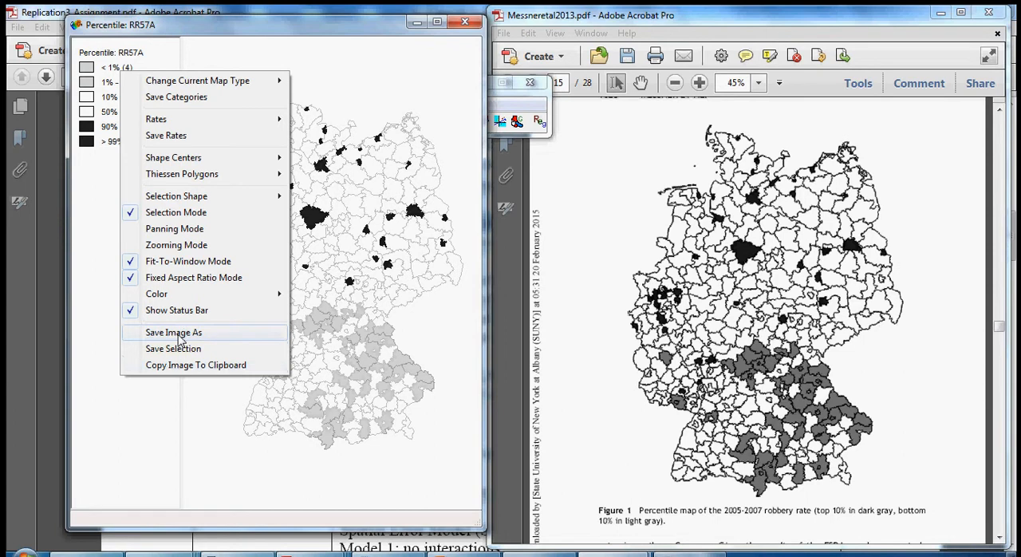
pyautogui.click(213, 446)
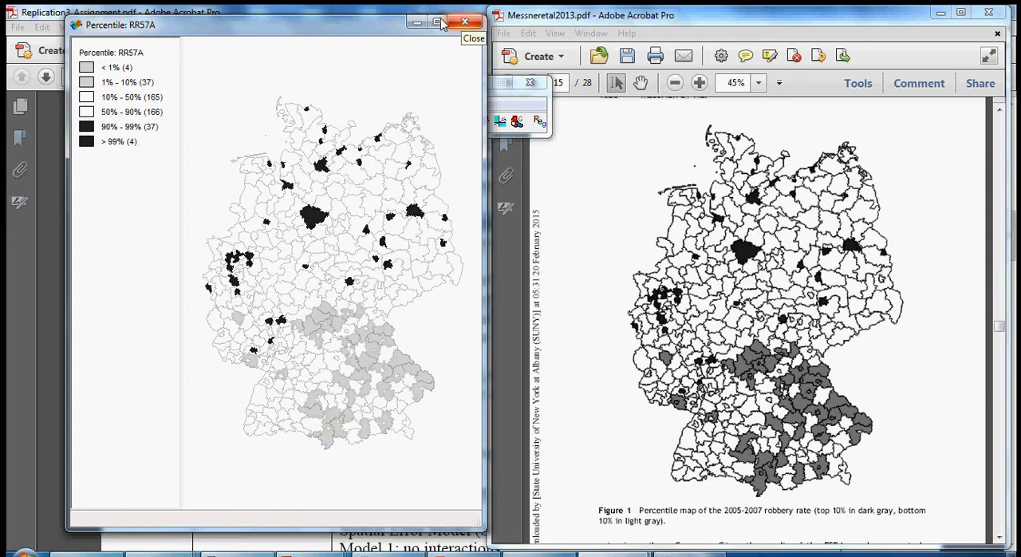
pyautogui.click(415, 22)
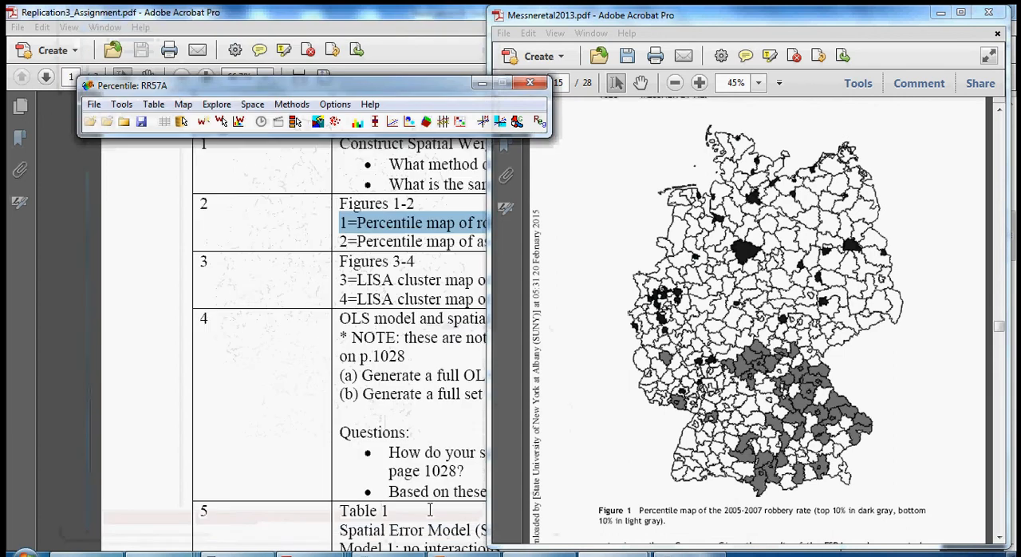
# - Switch to Replication3_Assignment.pdf in Acrobat and highlight the item 3 text "LISA cluster map of robbery rate"
pyautogui.moveTo(327, 553)
pyautogui.click(369, 403)
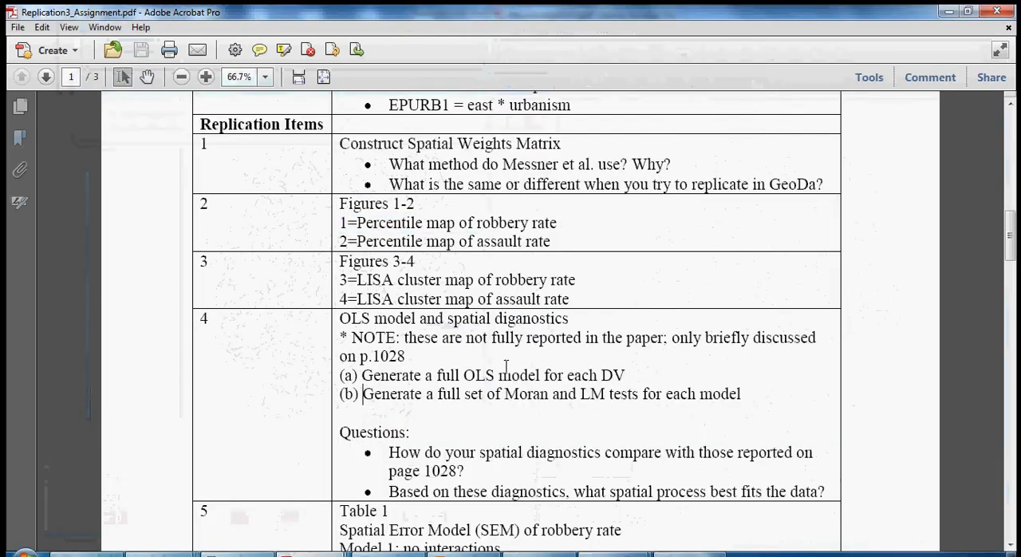
pyautogui.scroll(-1, 363, 394)
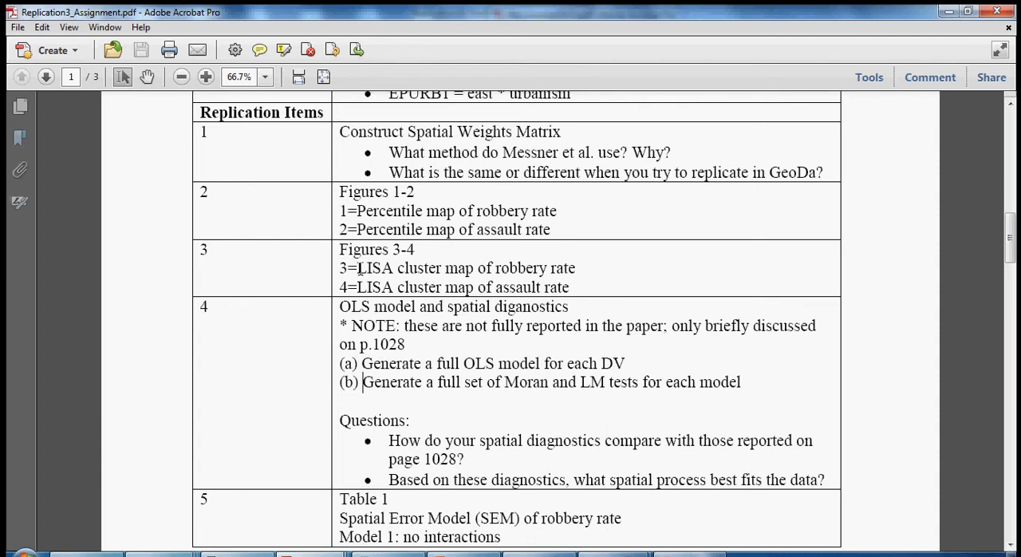
pyautogui.moveTo(358, 268); pyautogui.dragTo(577, 271)
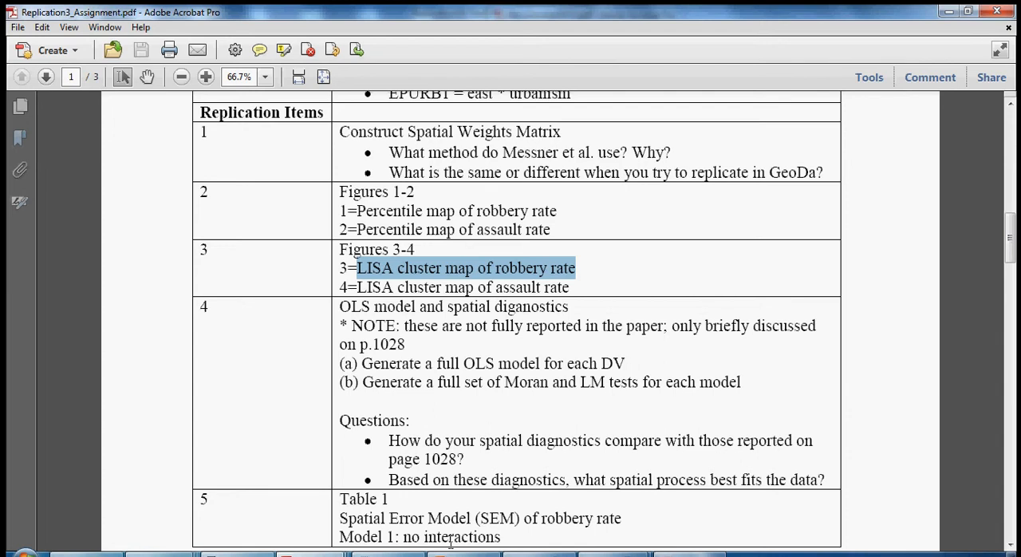
# - Switch to Messneretal2013.pdf and bring Figure 3, the Moran scatterplot map of the 2005-2007 robbery rate, into view
pyautogui.moveTo(313, 554)
pyautogui.click(285, 484)
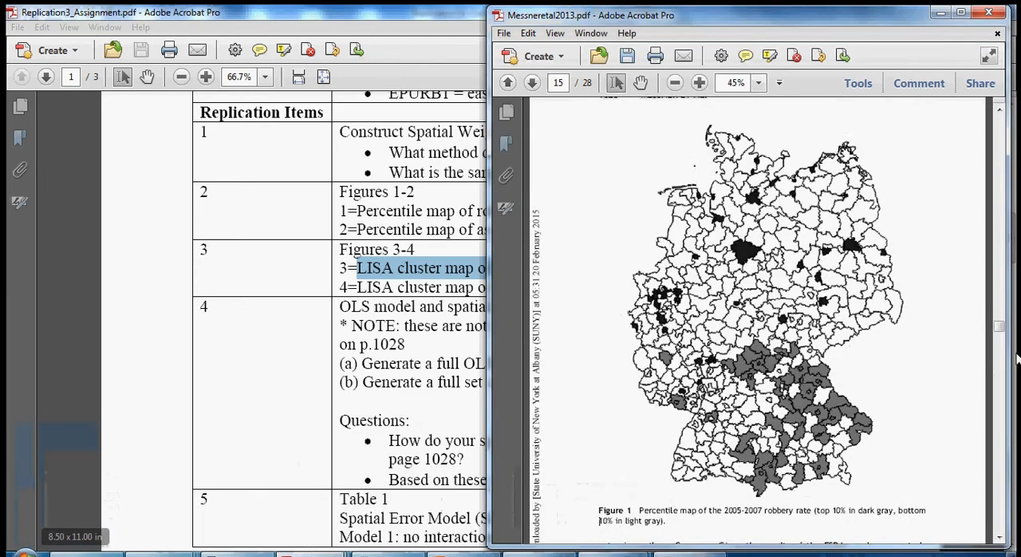
pyautogui.scroll(-10, 1002, 416)
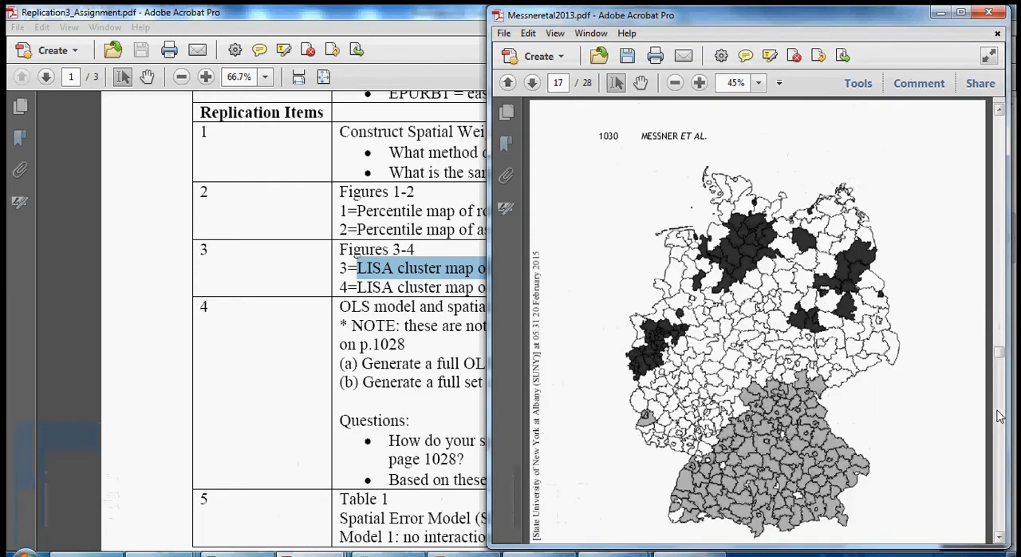
pyautogui.scroll(-2, 767, 321)
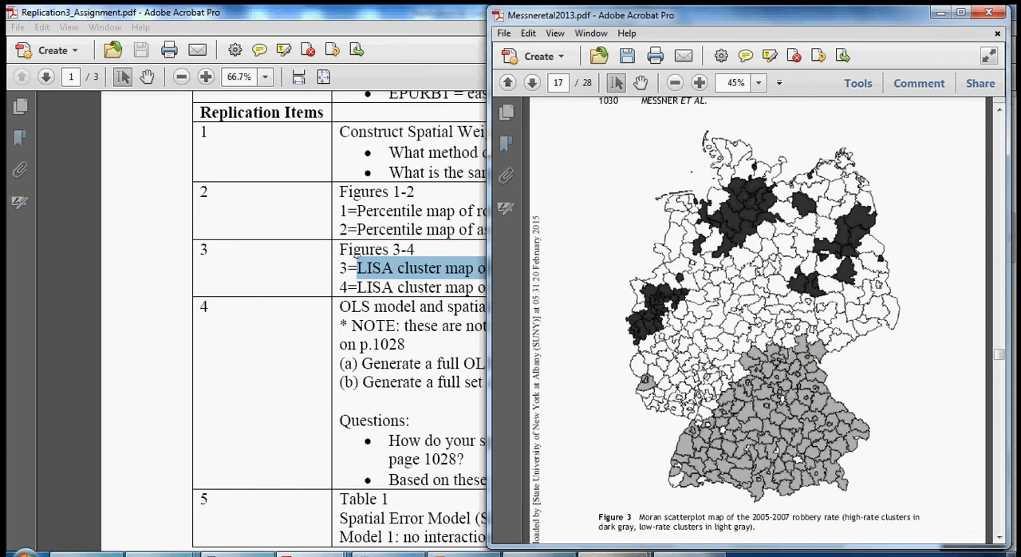
# - Return to GeoDa and run a univariate local Moran's I on RR57A, opening only the cluster map
pyautogui.click(611, 555)
pyautogui.click(588, 518)
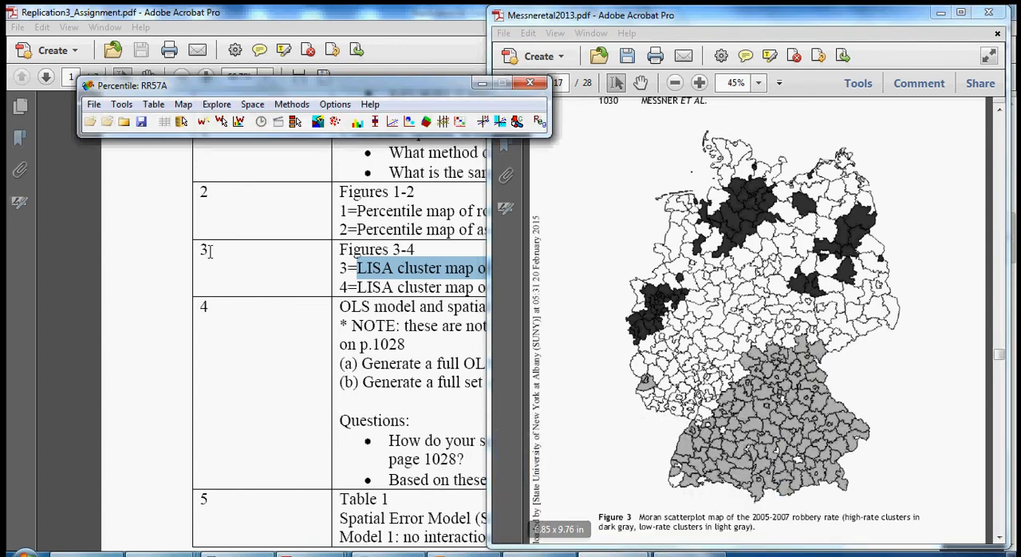
pyautogui.click(251, 104)
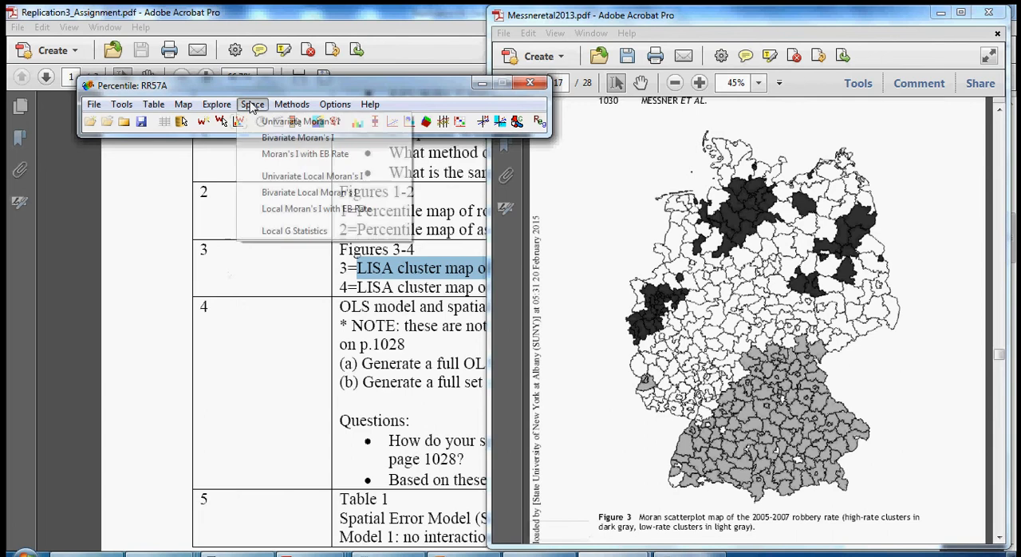
pyautogui.click(273, 176)
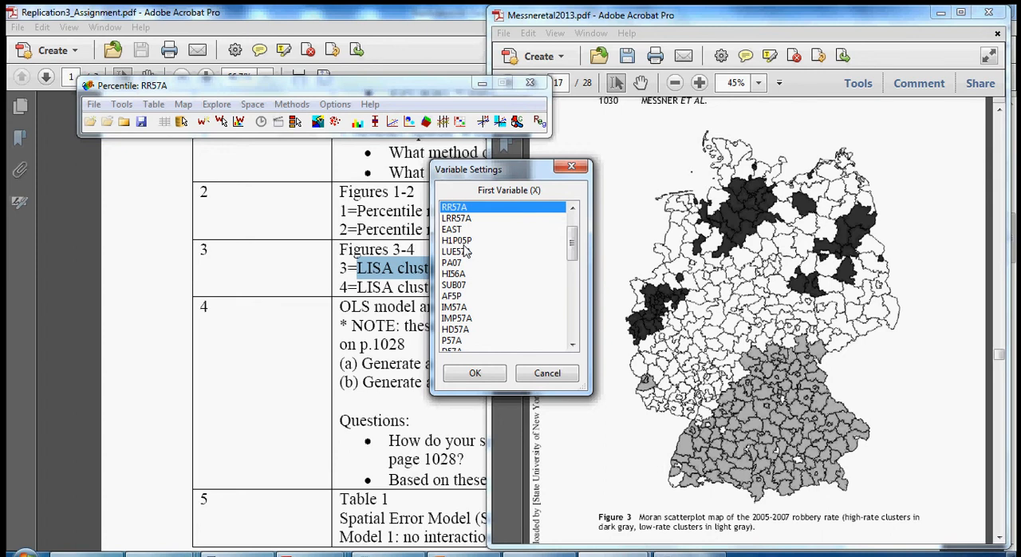
pyautogui.click(481, 376)
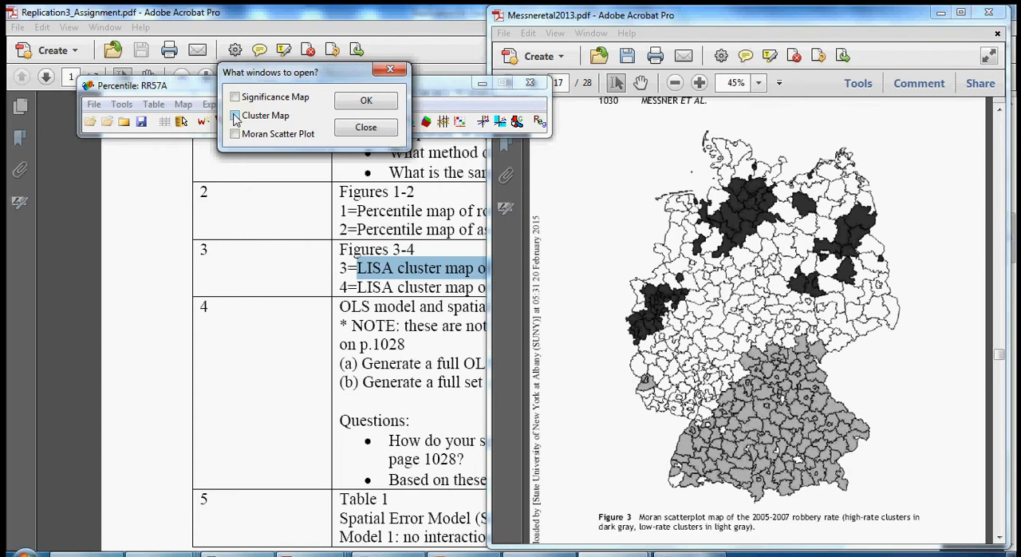
pyautogui.click(236, 116)
pyautogui.click(366, 103)
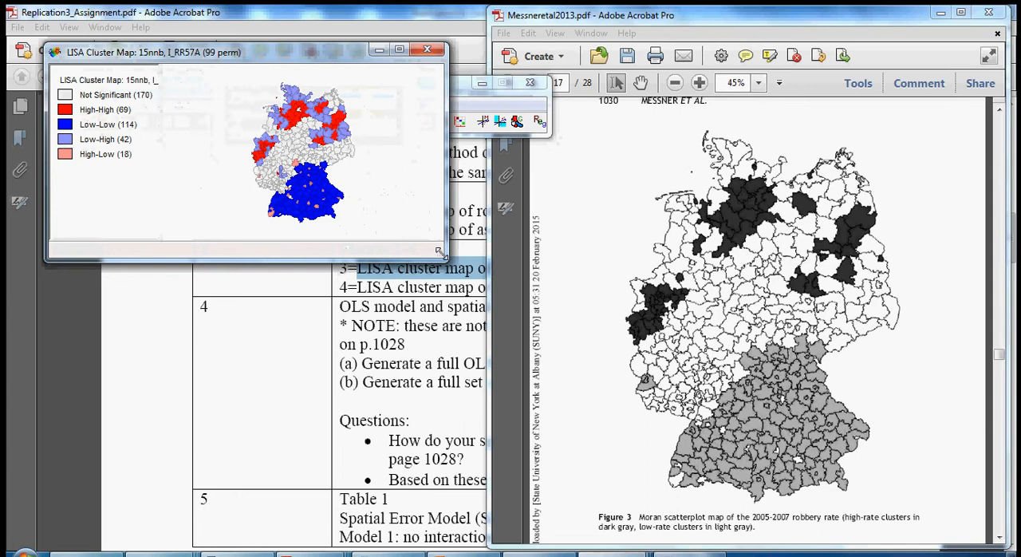
# - Enlarge the RR57A LISA cluster map beside Figure 3 and rerun its randomization with 999 permutations
pyautogui.moveTo(444, 296); pyautogui.dragTo(479, 540)
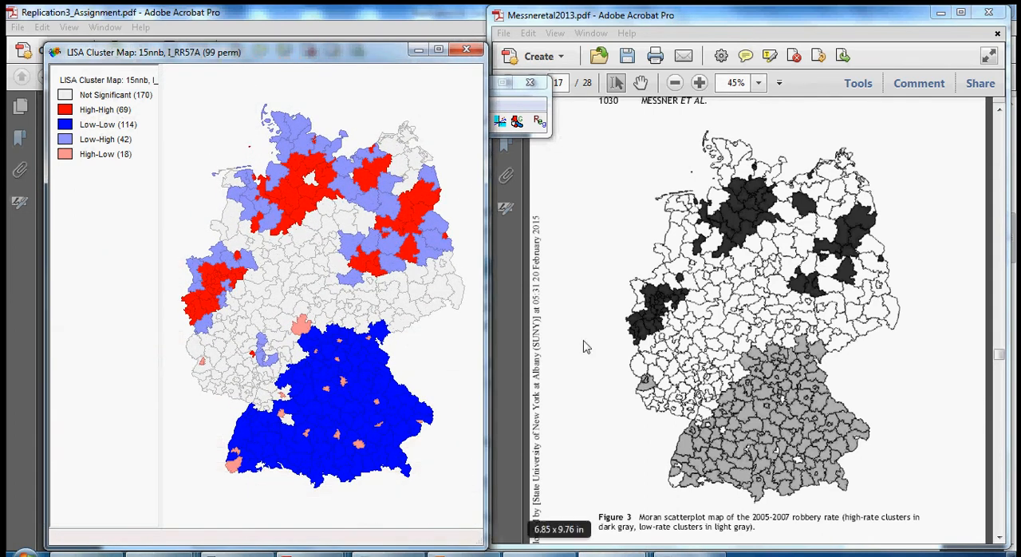
pyautogui.rightClick(230, 148)
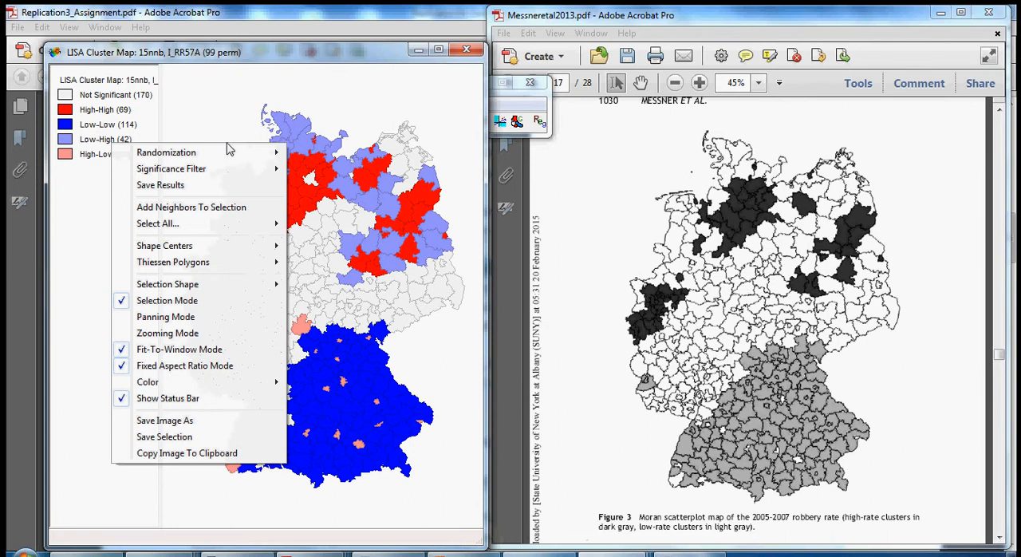
pyautogui.moveTo(231, 158)
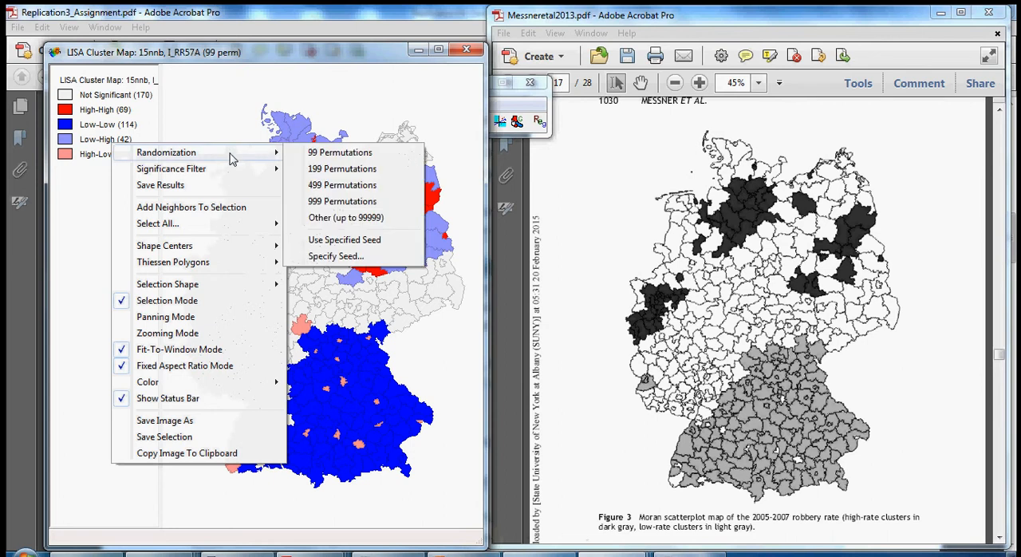
pyautogui.click(335, 203)
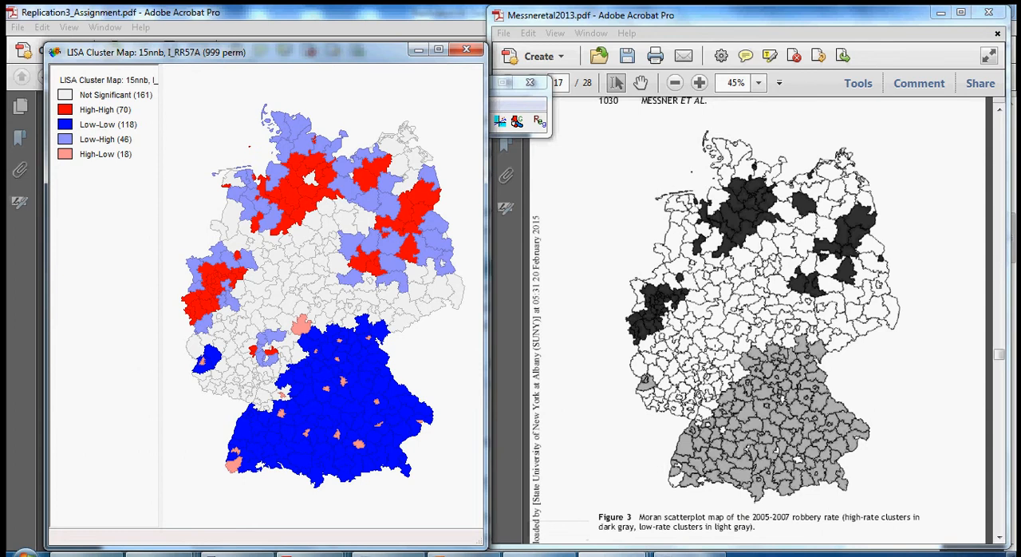
# - Switch to Replication3_Assignment.pdf and read item 4 on the OLS model and spatial diagnostics
pyautogui.moveTo(327, 554)
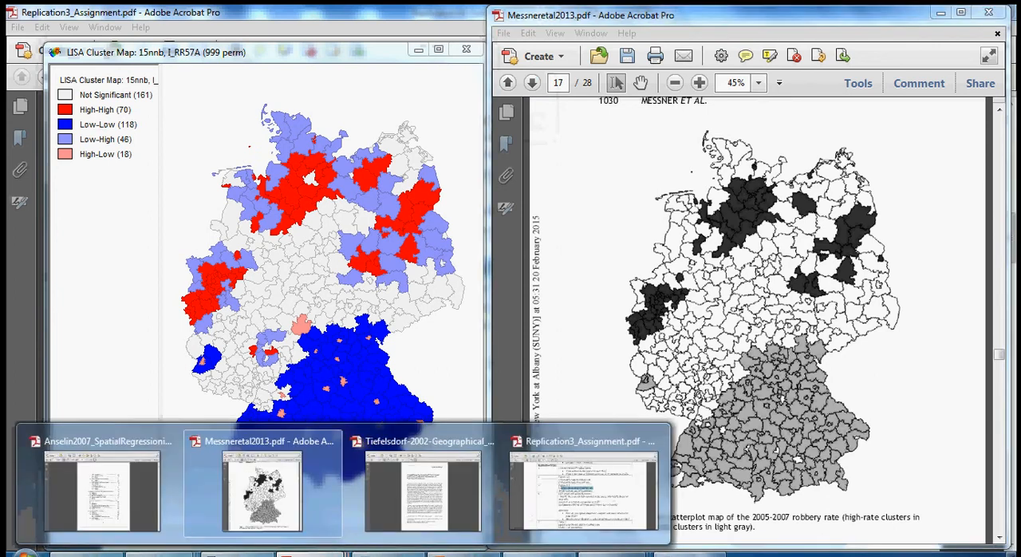
pyautogui.click(582, 489)
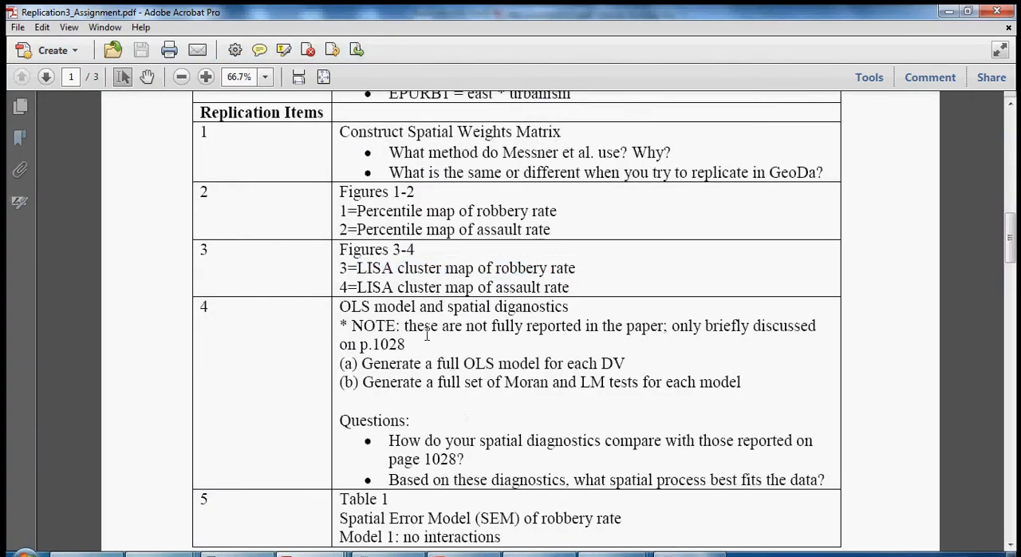
pyautogui.scroll(-1, 437, 333)
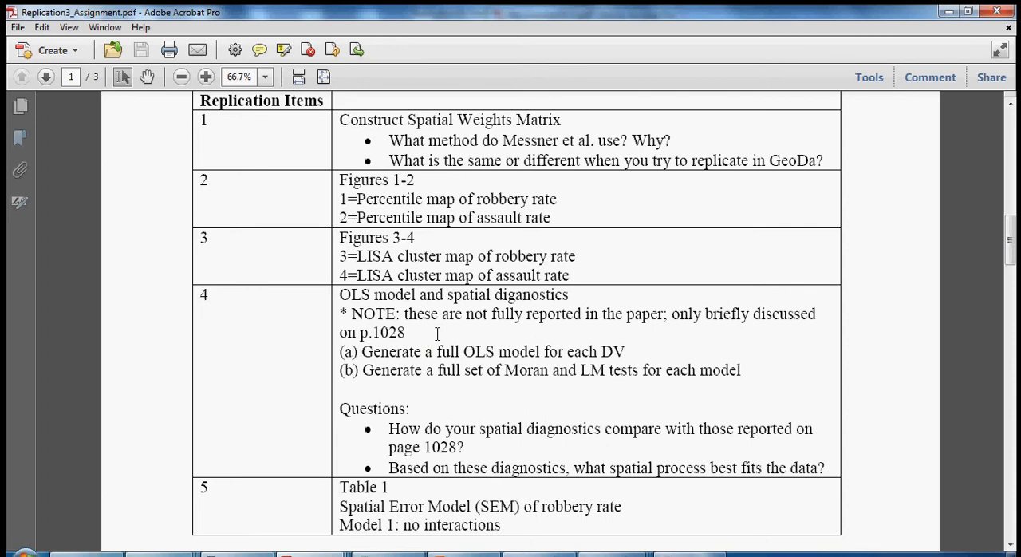
# - Find the passage on preliminary OLS analyses and spatial dependence below Figure 1 in Messneretal2013.pdf and highlight it
pyautogui.click(314, 553)
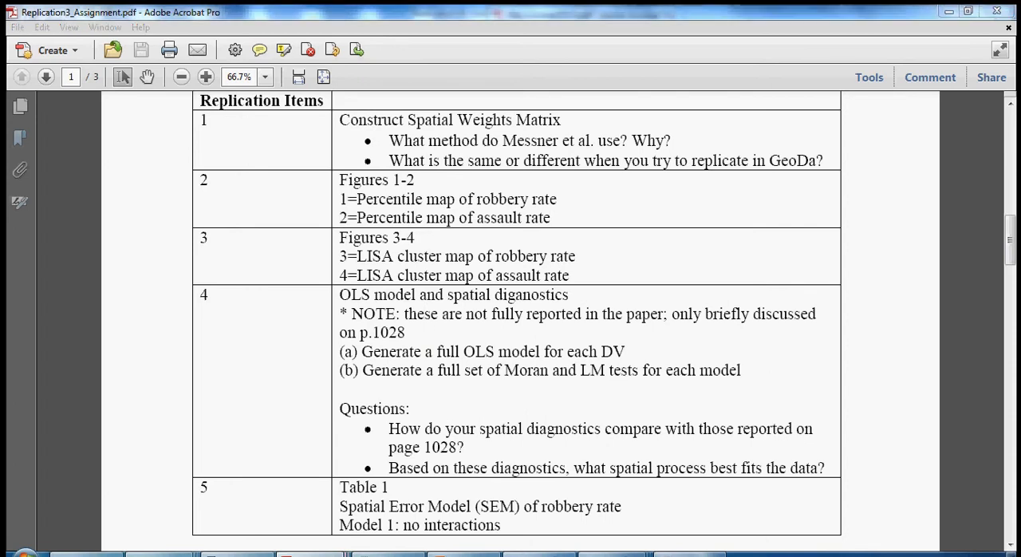
pyautogui.click(263, 483)
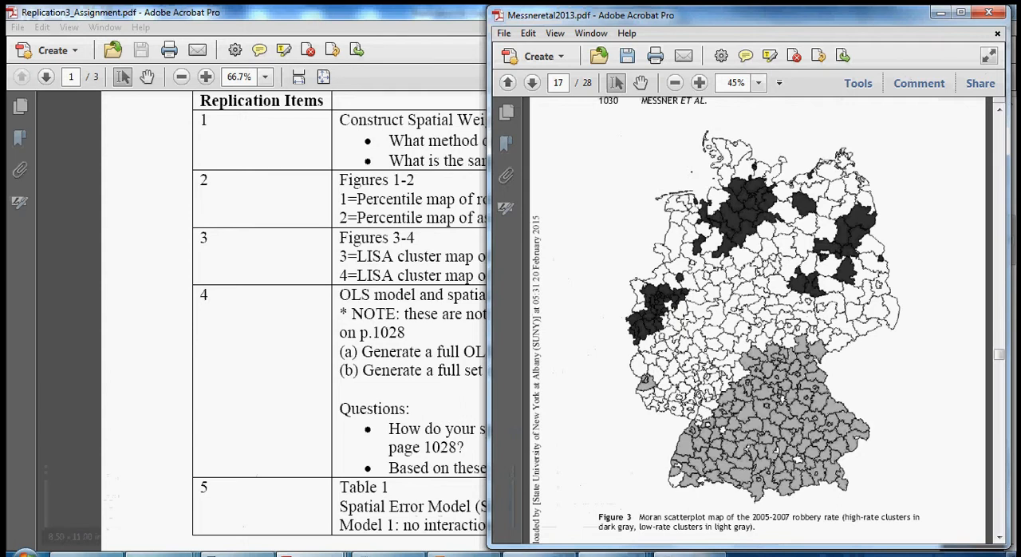
pyautogui.scroll(5, 683, 318)
pyautogui.scroll(1, 683, 317)
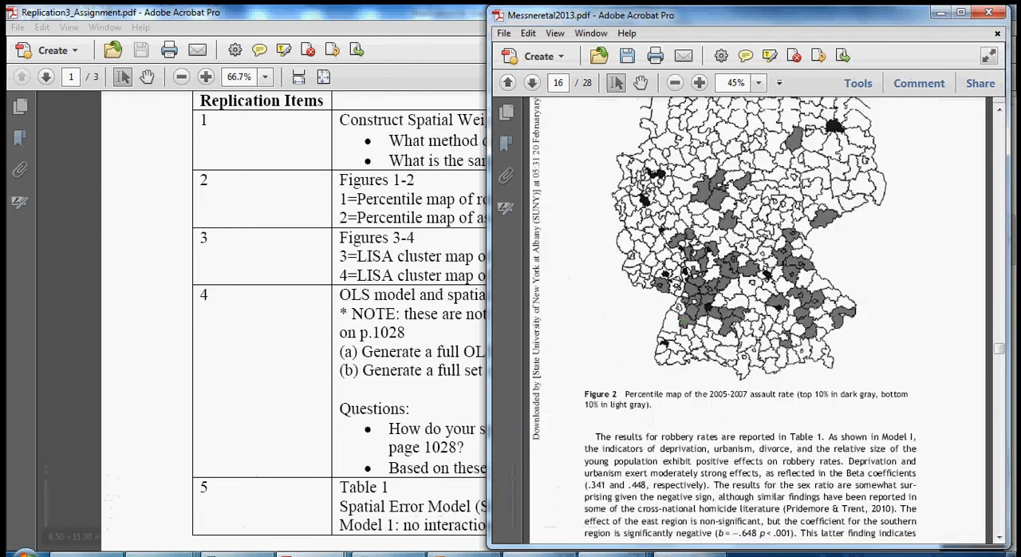
pyautogui.scroll(8, 683, 317)
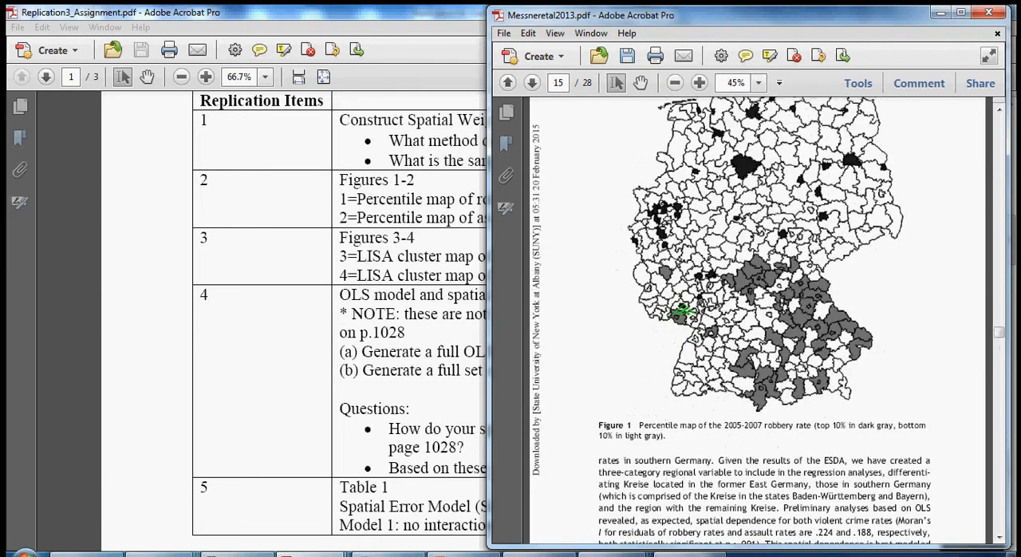
pyautogui.scroll(-2, 683, 313)
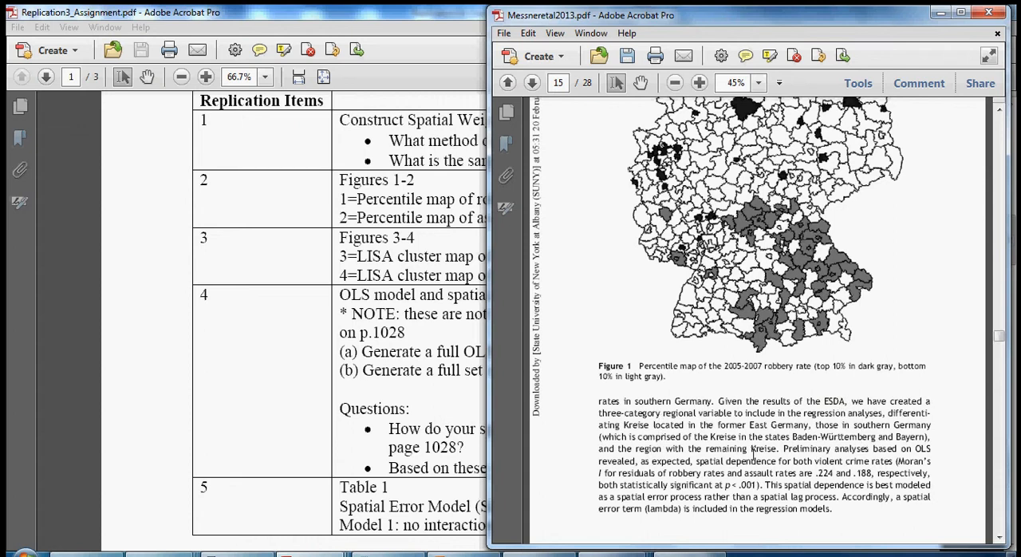
pyautogui.moveTo(784, 448); pyautogui.dragTo(835, 511)
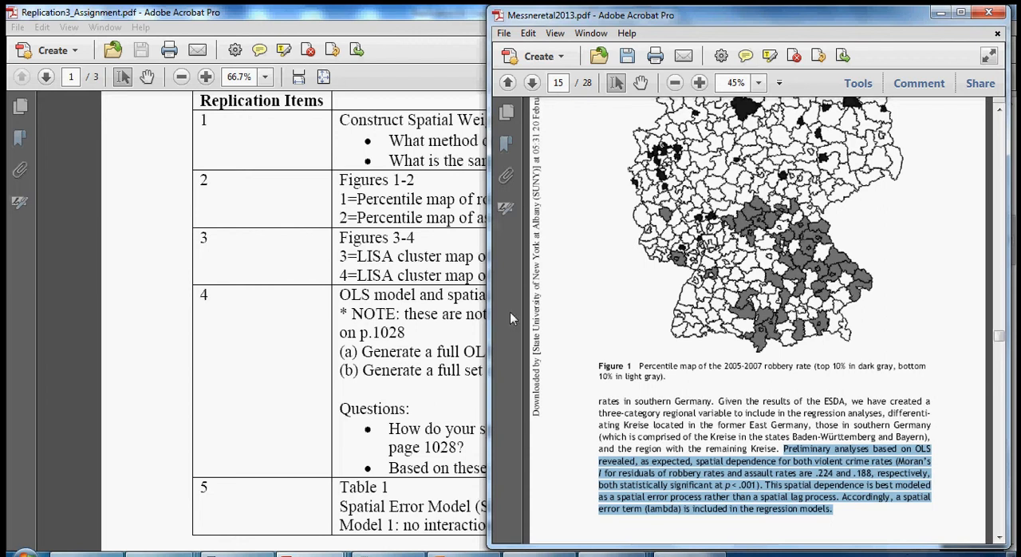
# - Switch to GeoDa, open the Regression dialog and assign LRR57A as the dependent variable
pyautogui.moveTo(627, 554)
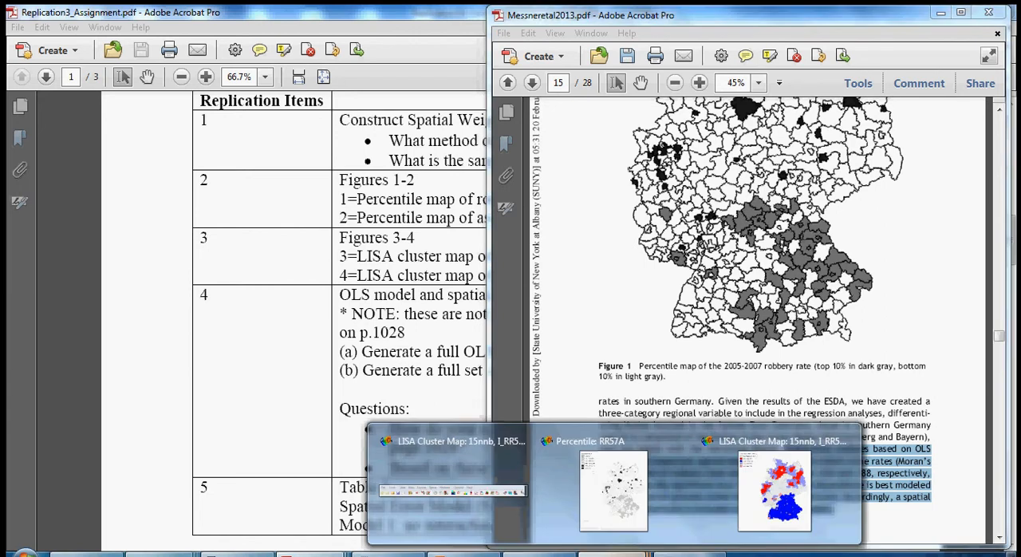
pyautogui.click(449, 462)
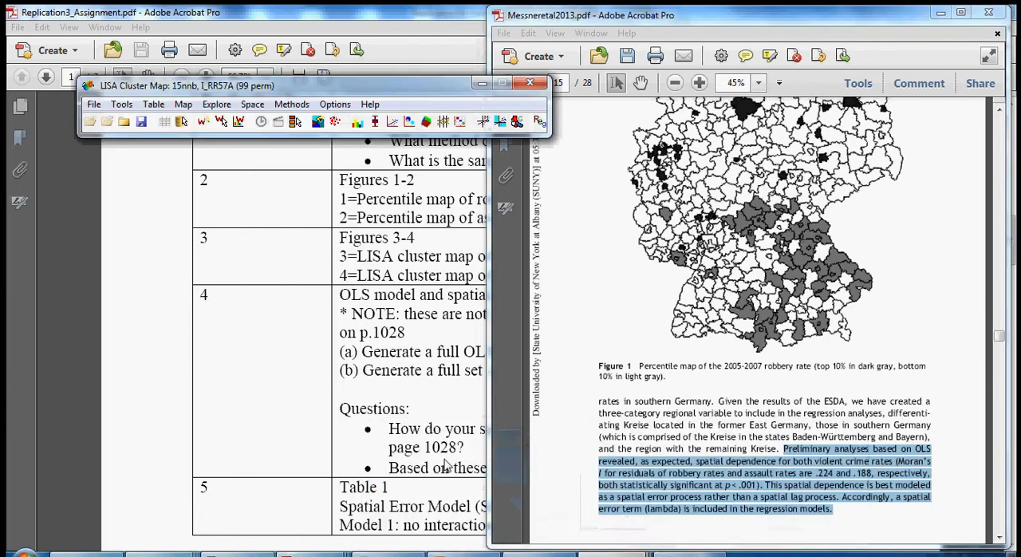
pyautogui.click(292, 105)
pyautogui.click(319, 127)
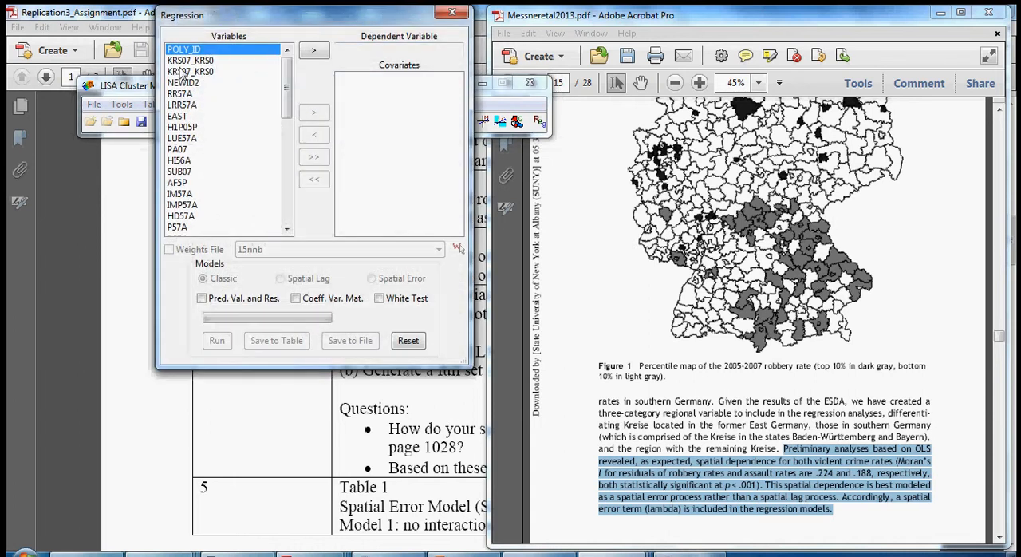
pyautogui.click(182, 106)
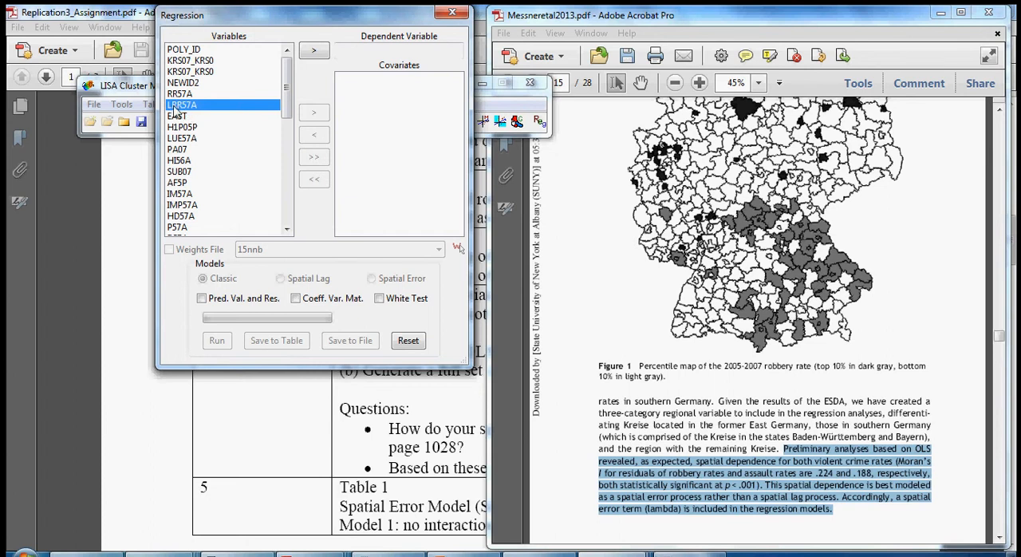
pyautogui.click(321, 51)
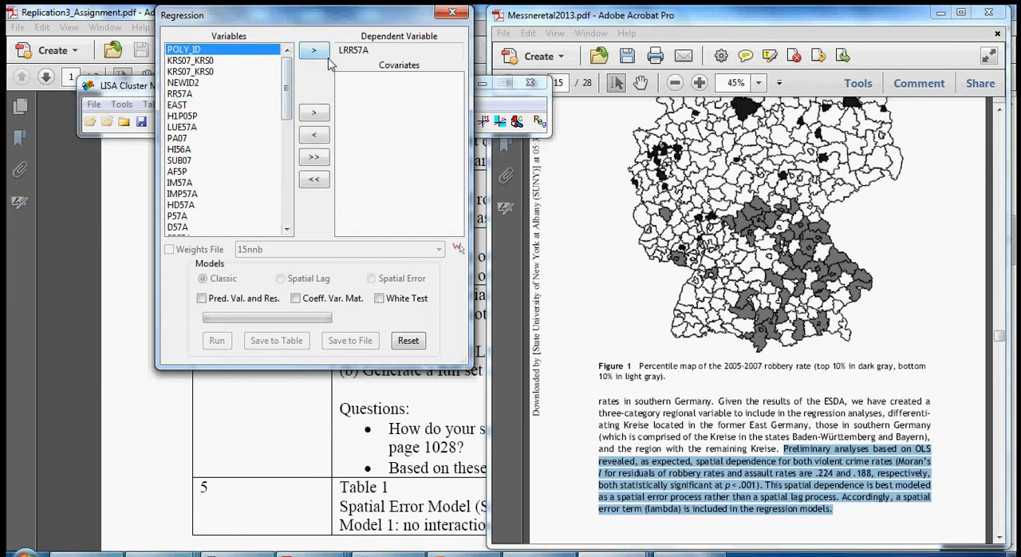
# - Find Table 1 on the logged robbery rate in Messneretal2013.pdf and highlight the Model I lambda coefficient
pyautogui.click(524, 350)
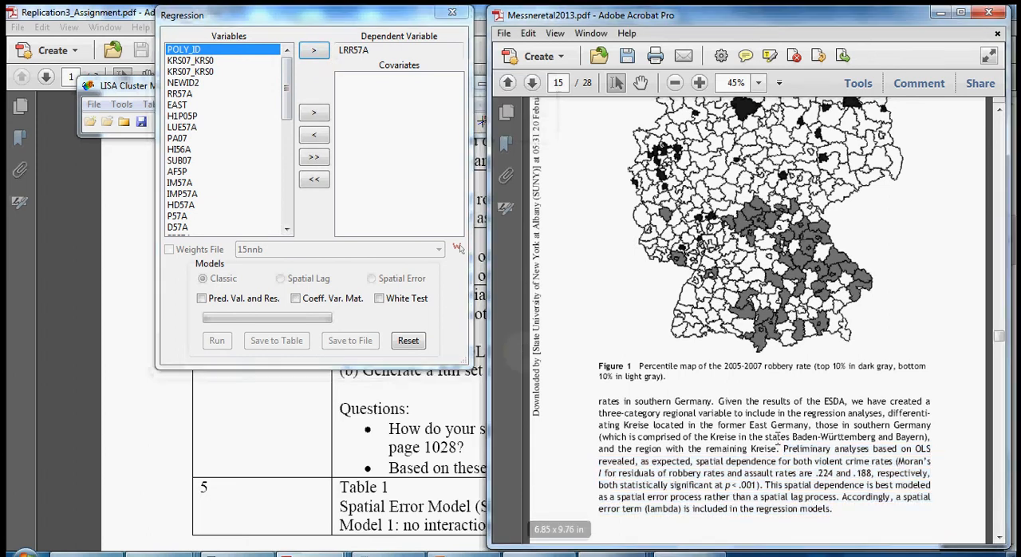
pyautogui.scroll(-15, 794, 402)
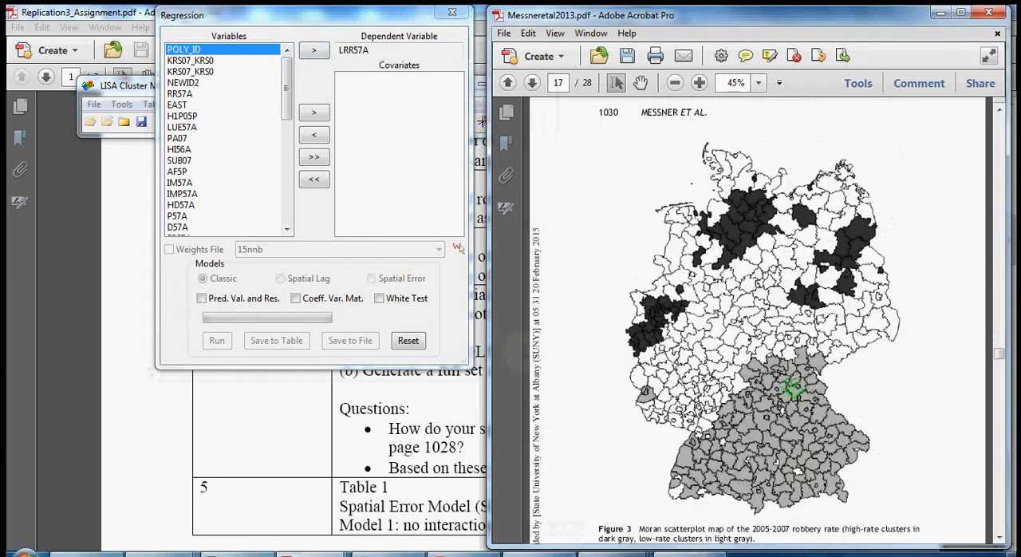
pyautogui.scroll(-10, 791, 382)
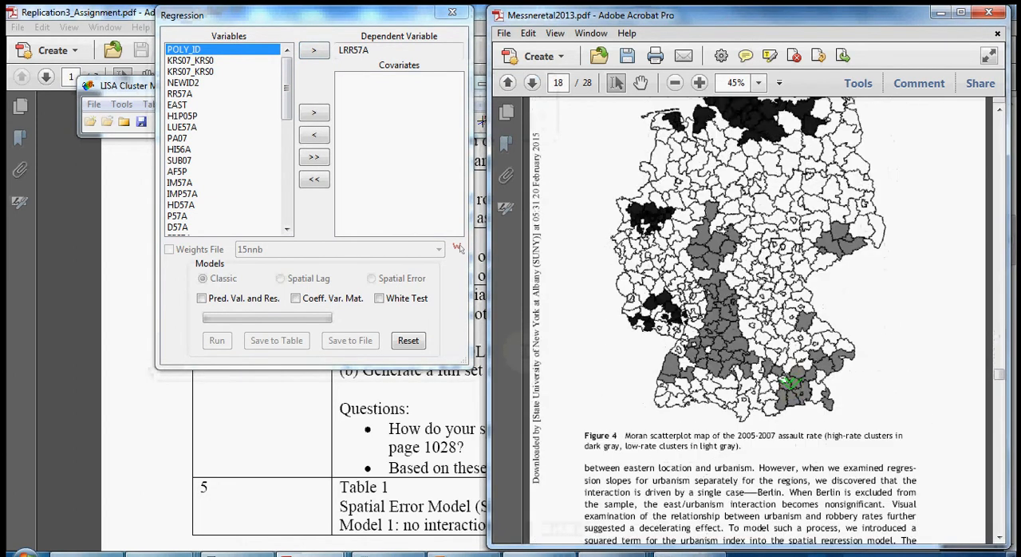
pyautogui.scroll(-5, 787, 378)
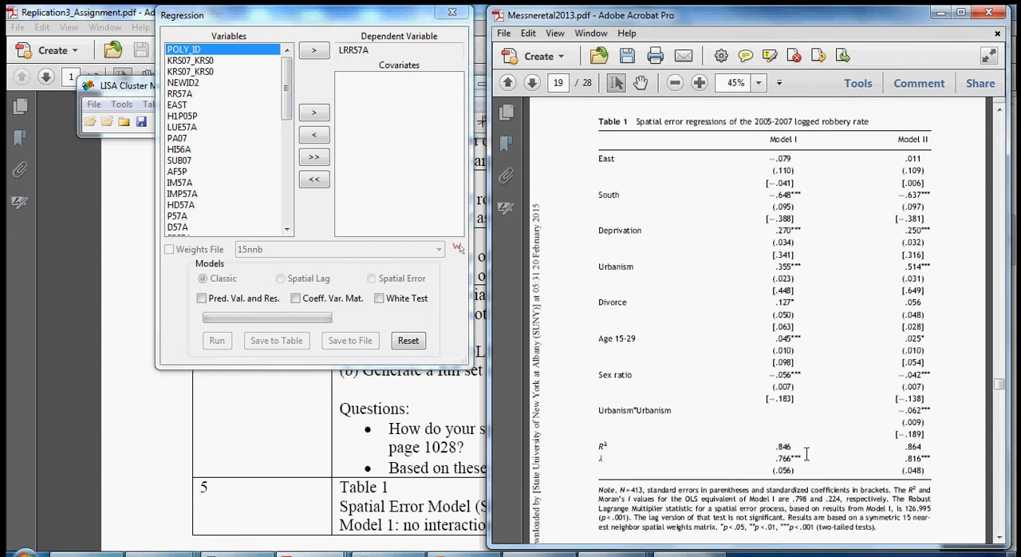
pyautogui.moveTo(800, 456); pyautogui.dragTo(776, 458)
# - Add the regional dummies EAST and SOUTH as covariates in the GeoDa regression
pyautogui.click(179, 106)
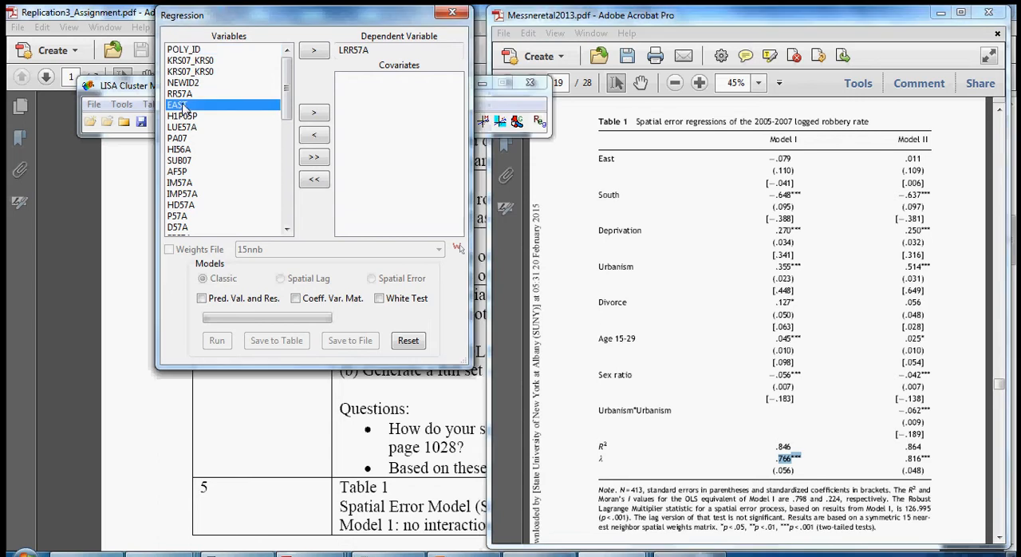
pyautogui.click(320, 112)
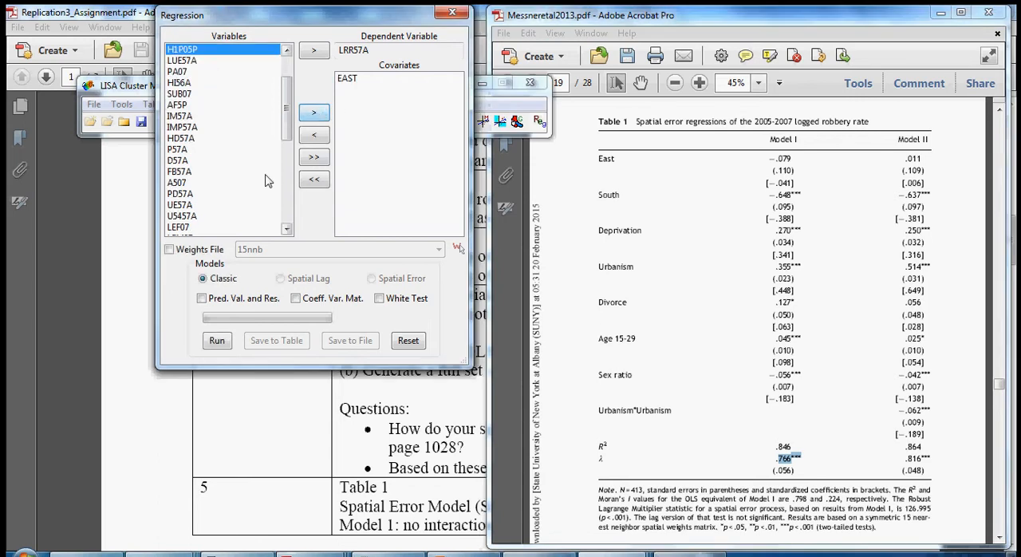
pyautogui.moveTo(287, 124); pyautogui.dragTo(289, 207)
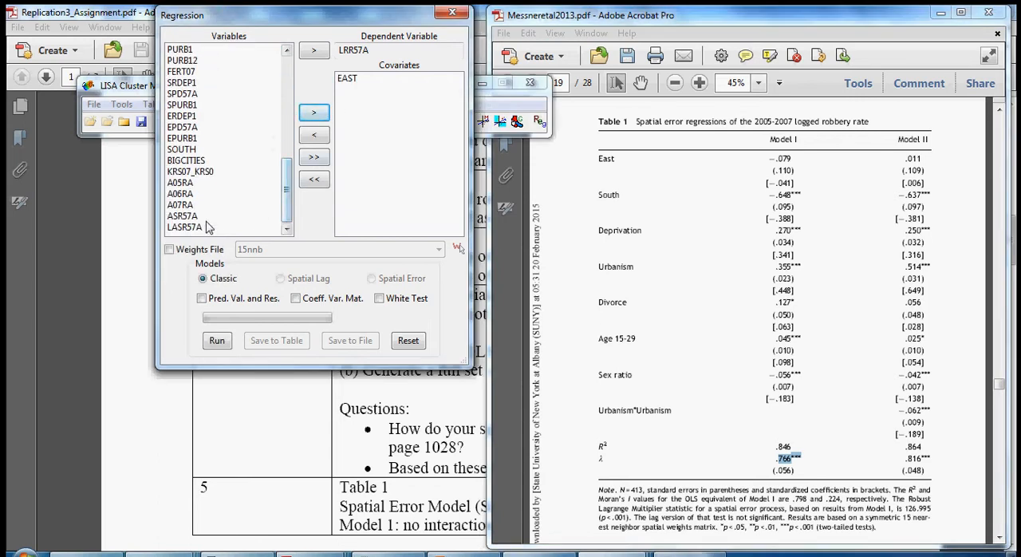
pyautogui.click(181, 150)
pyautogui.click(313, 112)
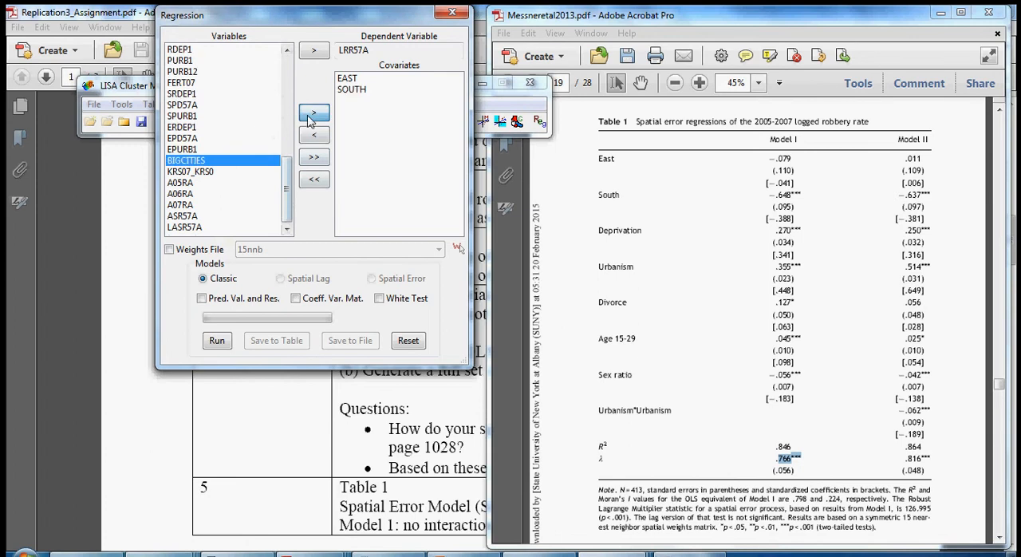
# - Add the deprivation variable RDEP1 and the urbanism index PURB1 to the covariates
pyautogui.moveTo(288, 192); pyautogui.dragTo(288, 185)
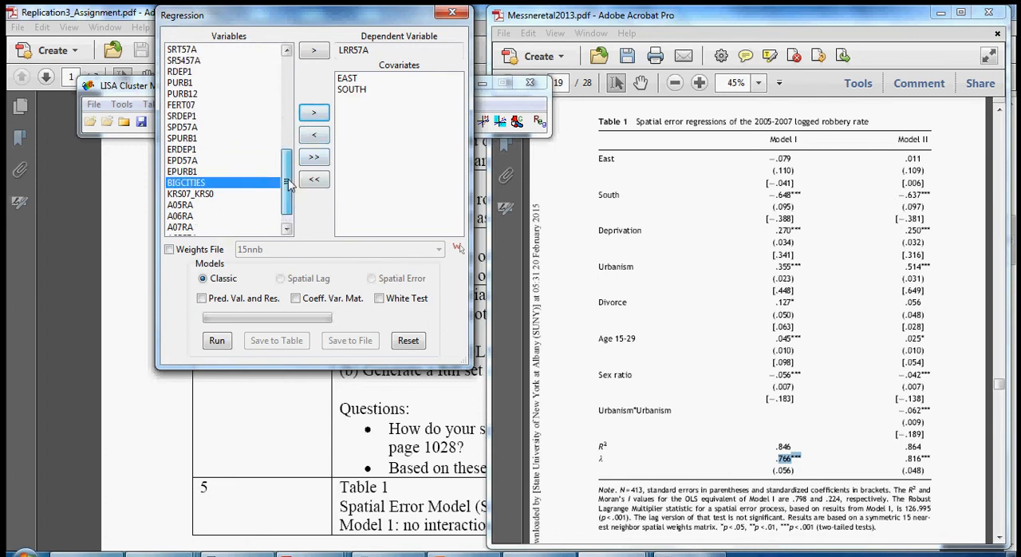
pyautogui.click(176, 73)
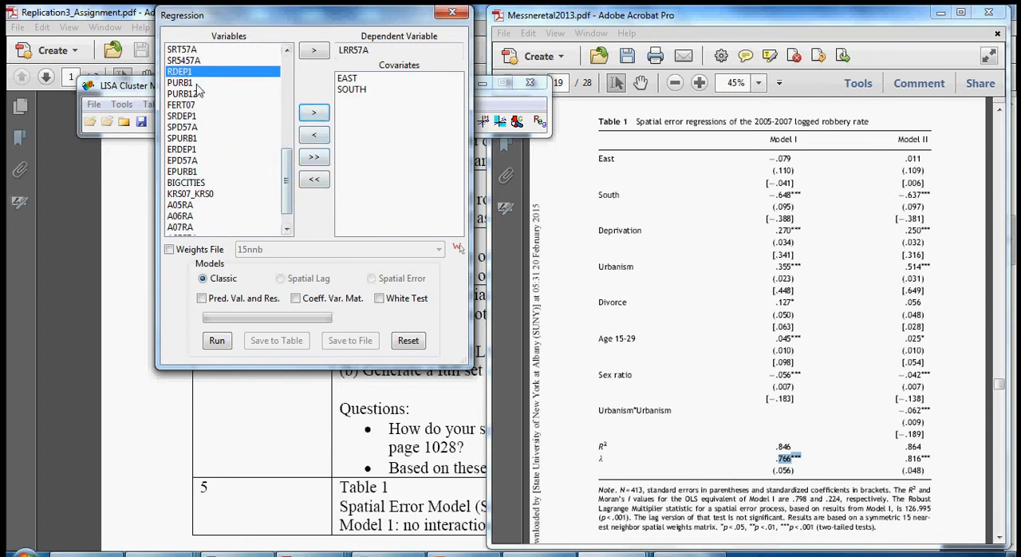
pyautogui.click(313, 112)
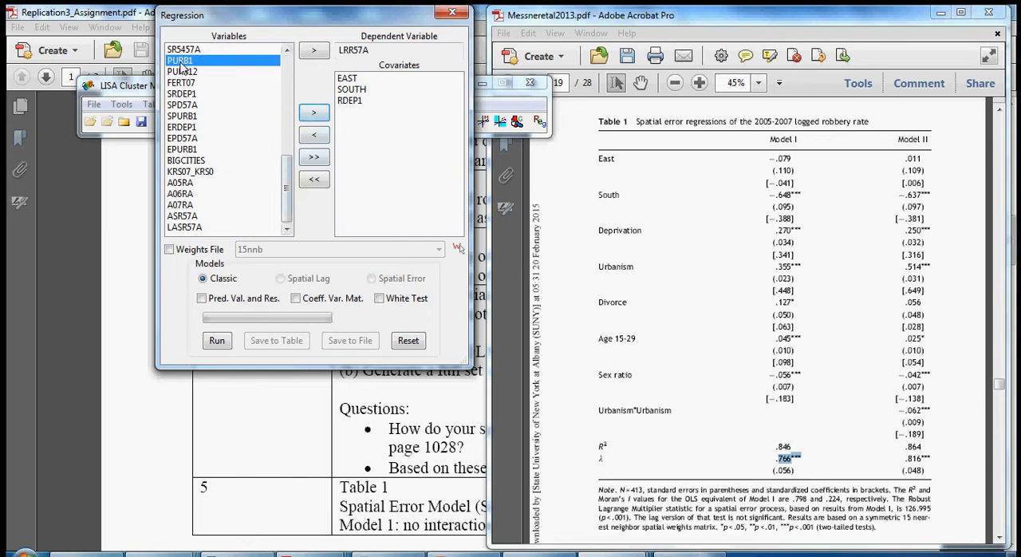
pyautogui.click(315, 114)
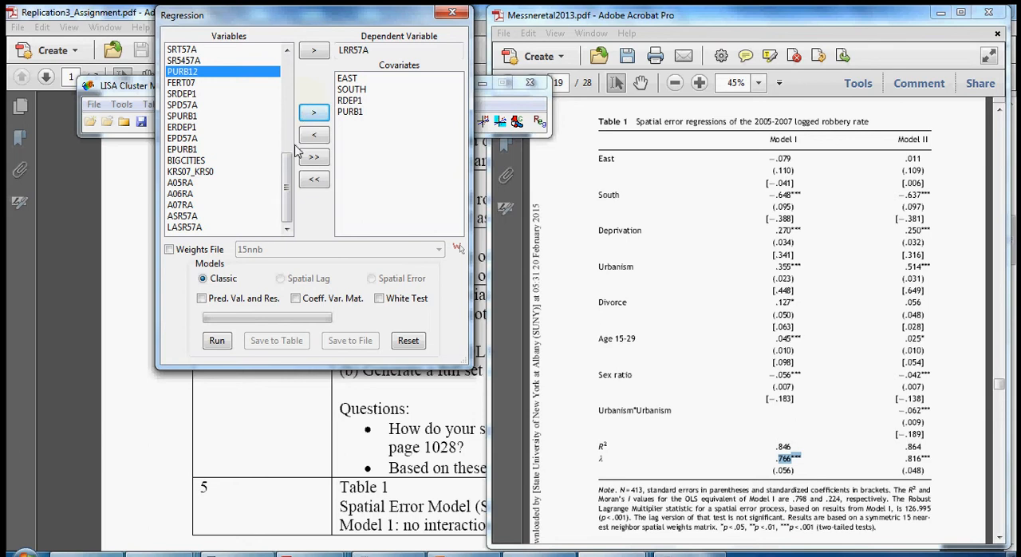
# - Add the divorce variable PD57A and the age structure variable A507 to the covariates
pyautogui.click(288, 51)
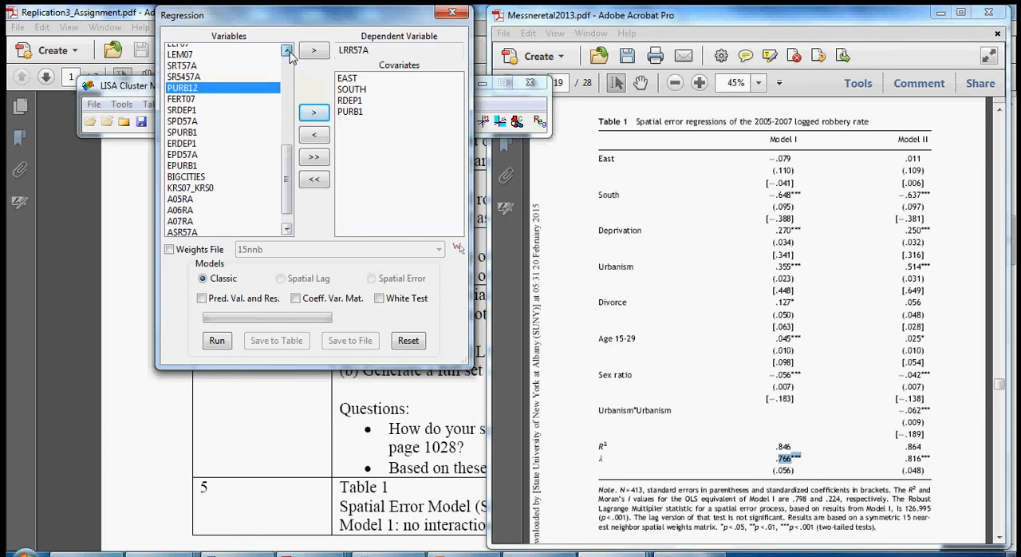
pyautogui.scroll(2, 289, 52)
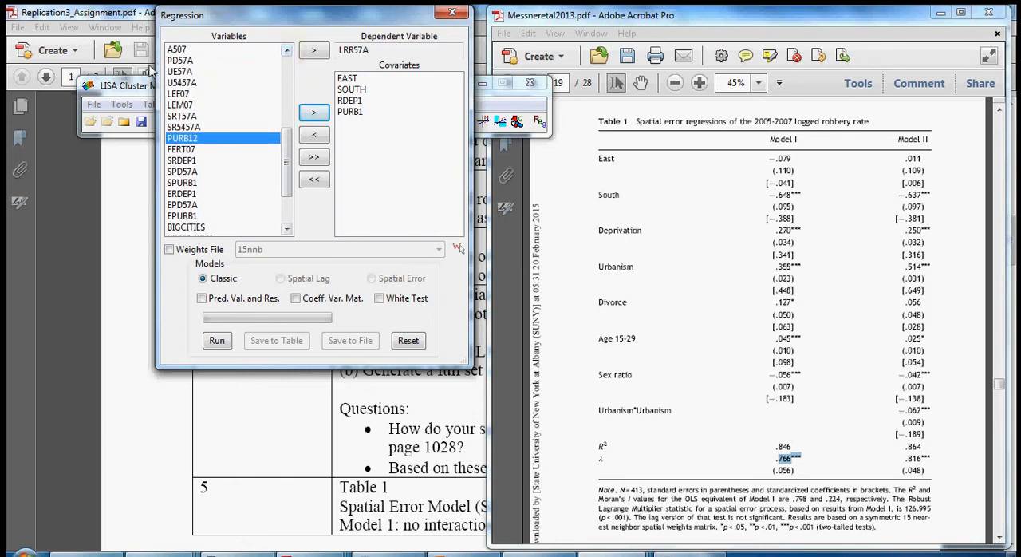
pyautogui.click(185, 62)
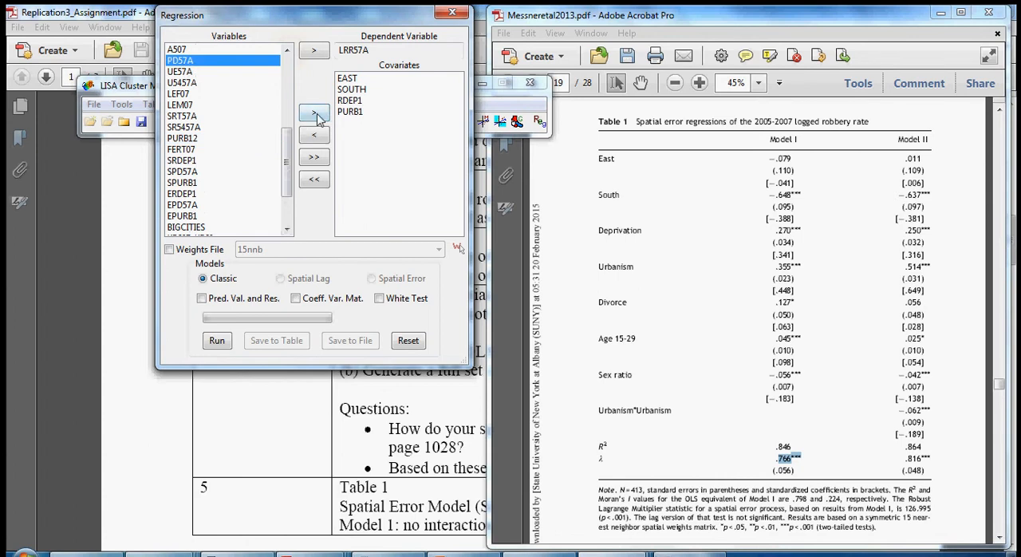
pyautogui.click(315, 116)
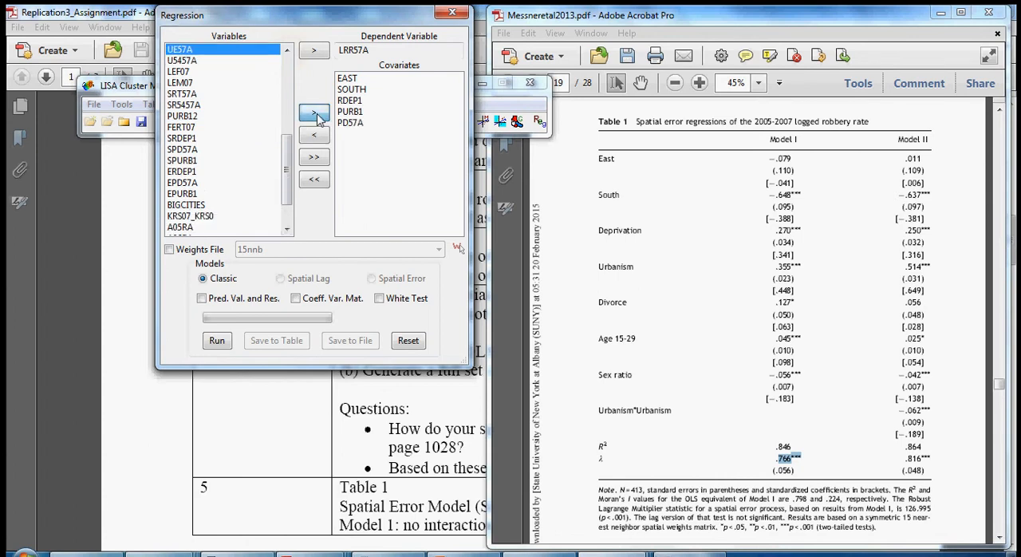
pyautogui.click(287, 51)
pyautogui.click(223, 49)
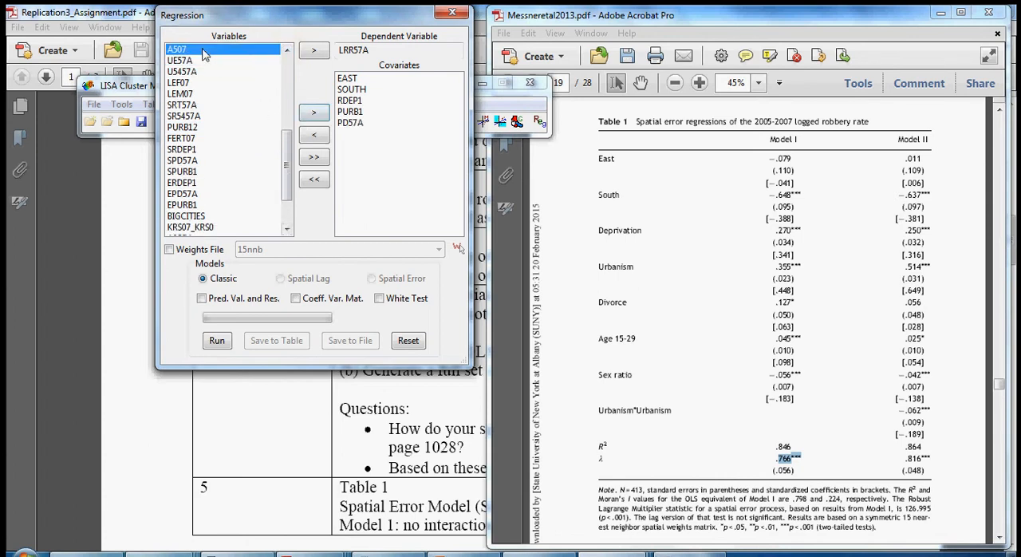
pyautogui.click(316, 113)
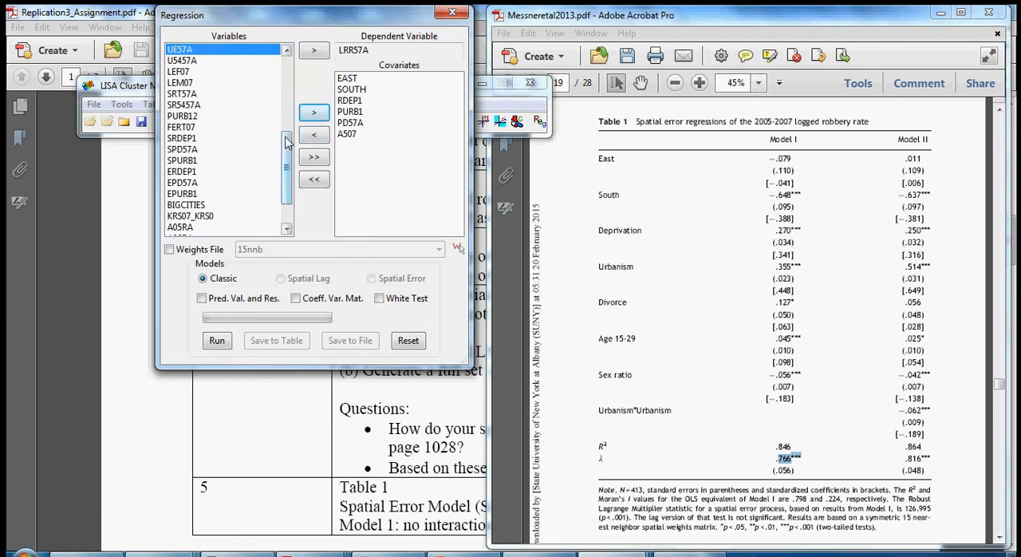
# - Add the sex ratio variable SRT57A to the covariates
pyautogui.moveTo(287, 149)
pyautogui.mouseDown()
pyautogui.moveTo(295, 73)
pyautogui.moveTo(297, 142)
pyautogui.mouseUp()
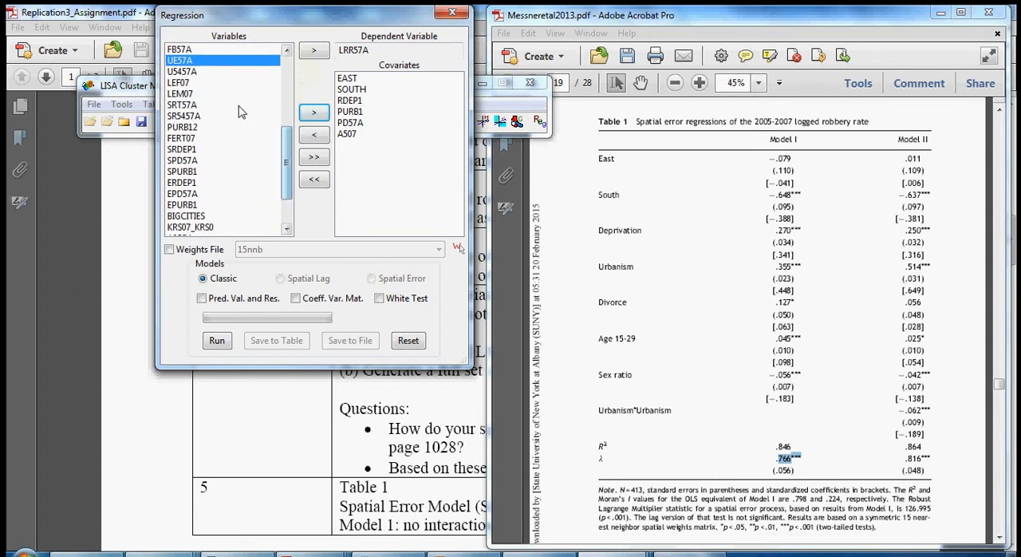
pyautogui.click(190, 106)
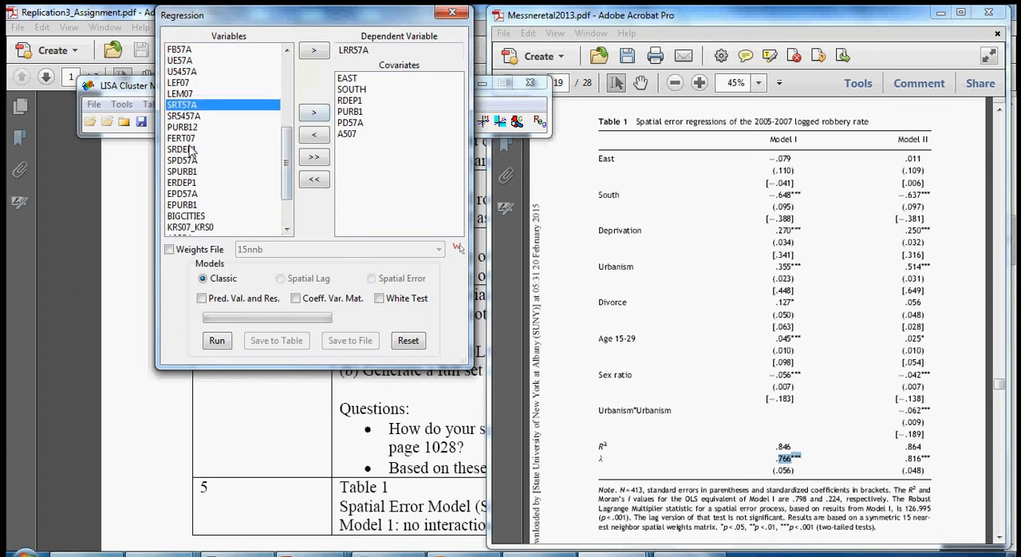
pyautogui.click(312, 114)
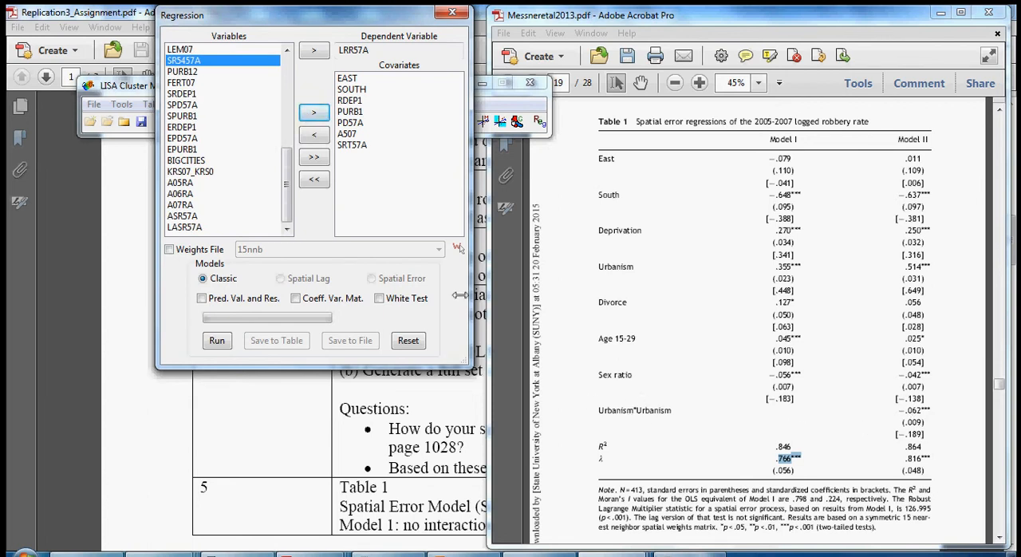
# - Switch to Replication3_Assignment.pdf and check the chosen covariates against its list of variable definitions
pyautogui.click(352, 444)
pyautogui.scroll(5, 383, 423)
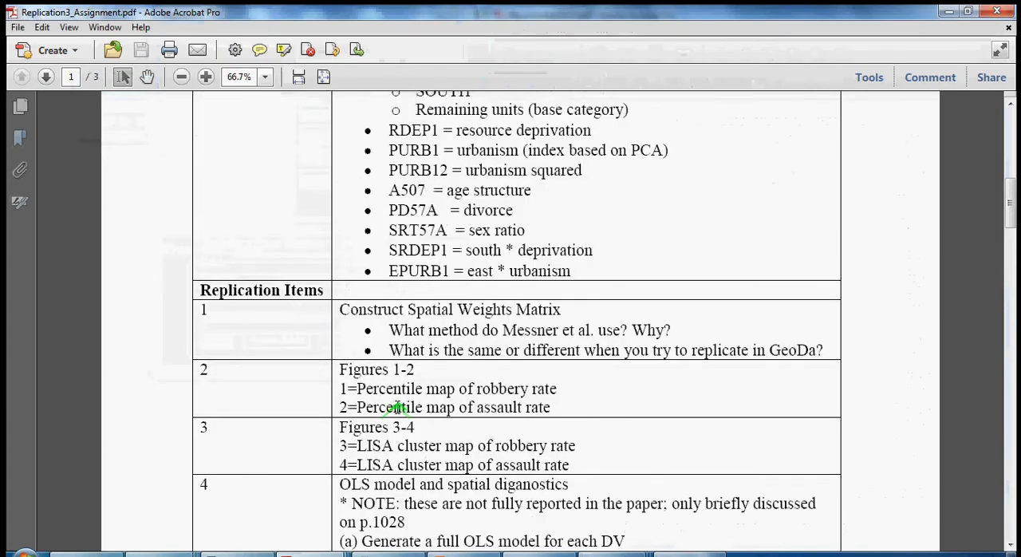
pyautogui.scroll(3, 396, 407)
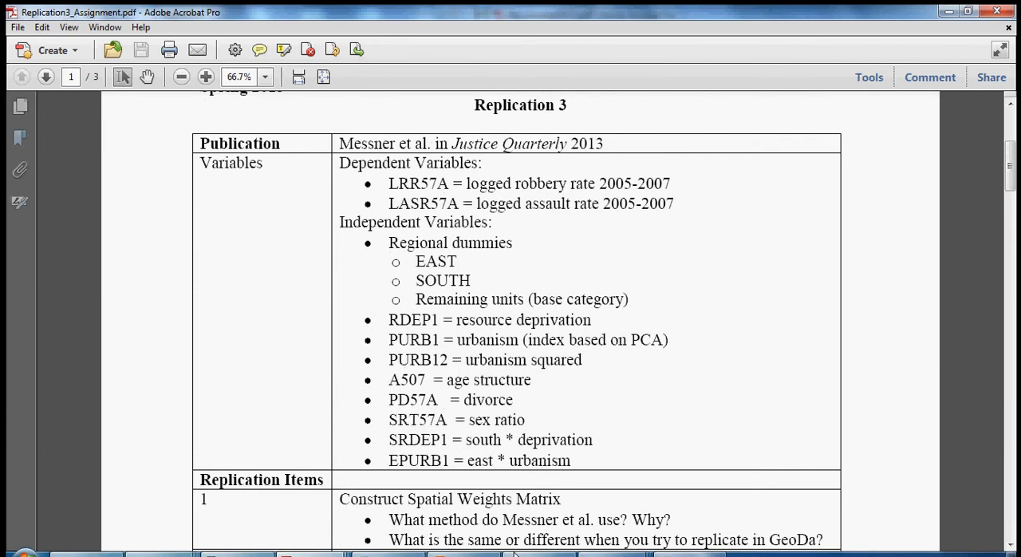
# - Return to GeoDa's Regression dialog, run the Classic model without a weights file, and close its report
pyautogui.moveTo(514, 553)
pyautogui.click(485, 510)
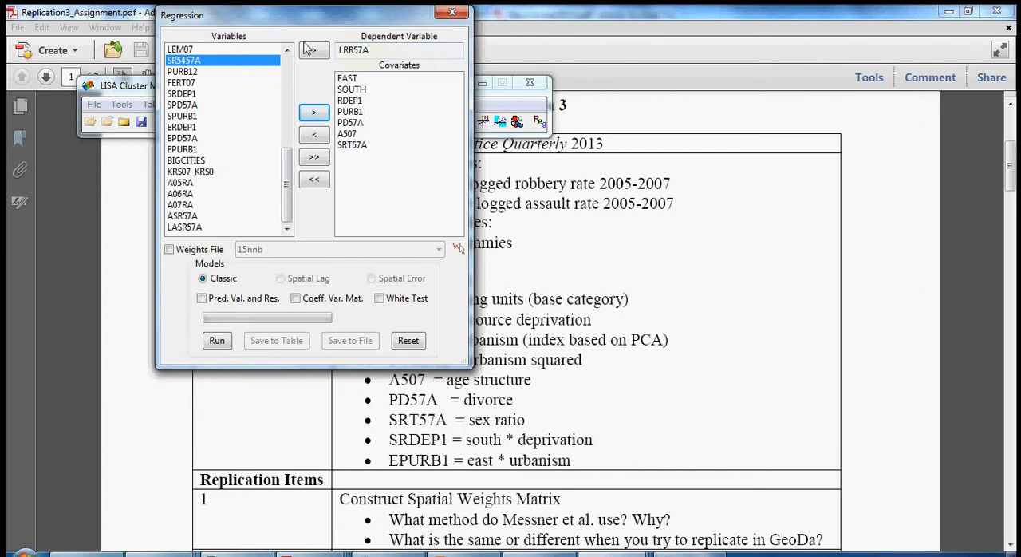
pyautogui.moveTo(307, 16); pyautogui.dragTo(224, 22)
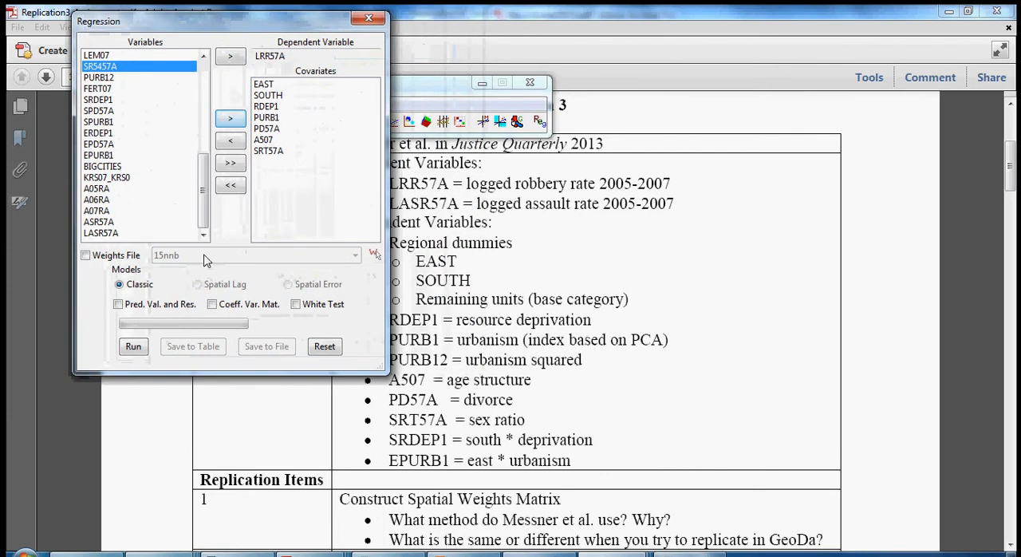
pyautogui.click(133, 347)
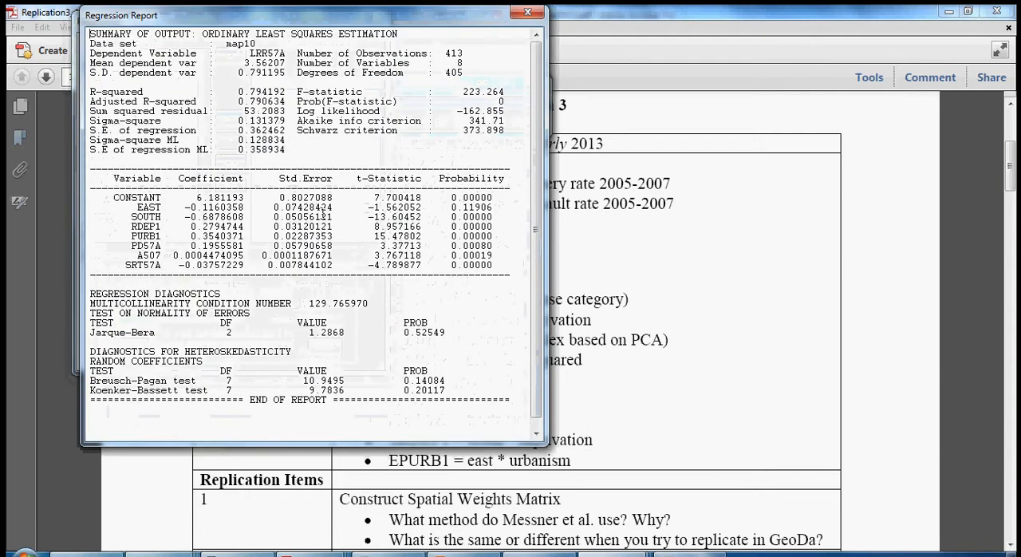
pyautogui.click(527, 14)
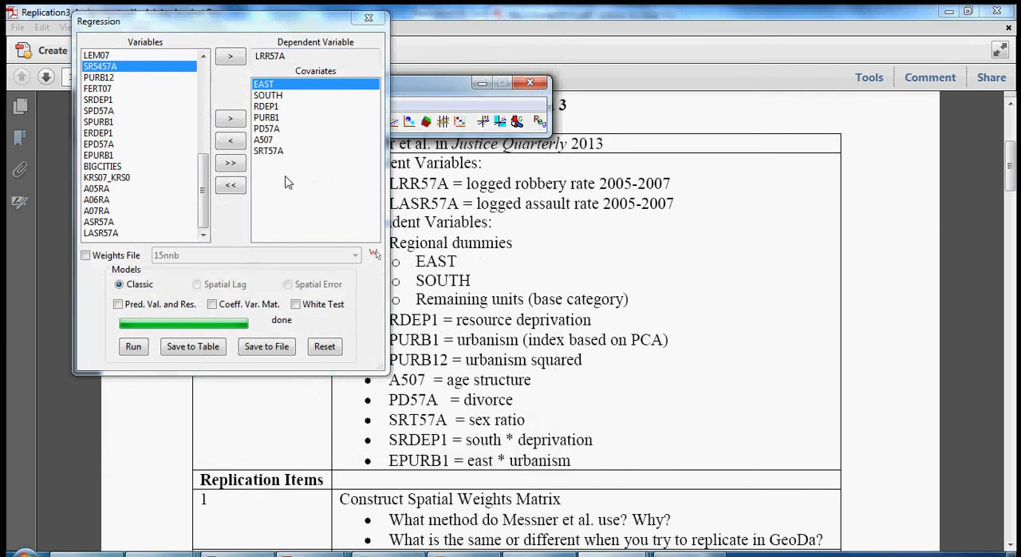
# - Rerun the Classic model with the 15nnb weights file enabled and highlight the report's diagnostics for spatial dependence
pyautogui.click(85, 257)
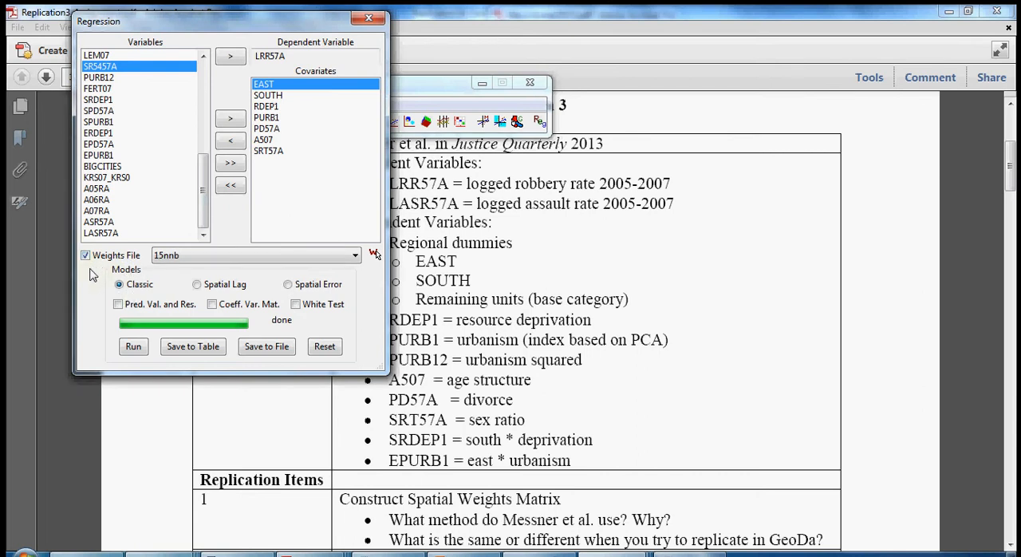
pyautogui.click(134, 348)
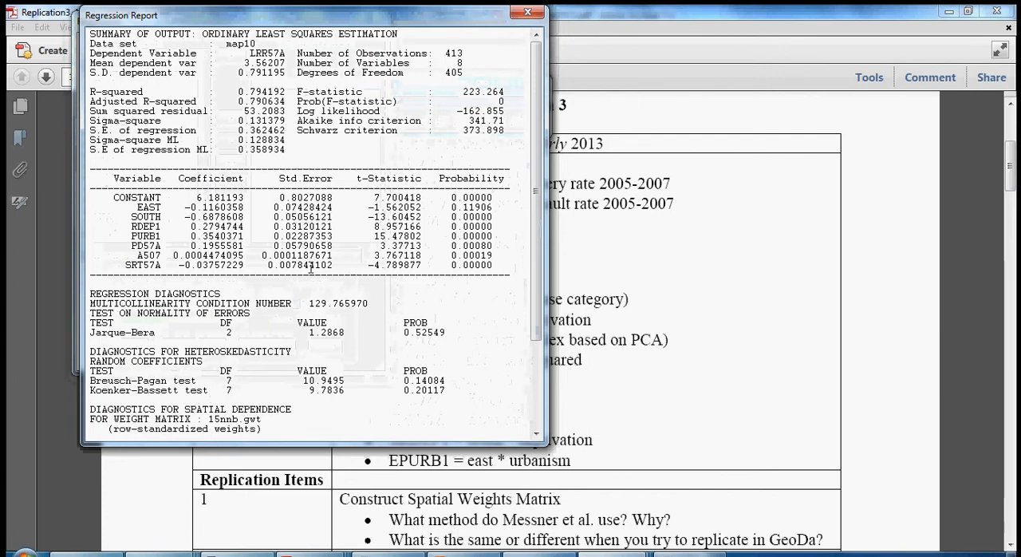
pyautogui.scroll(-4, 311, 271)
pyautogui.moveTo(476, 381); pyautogui.dragTo(88, 292)
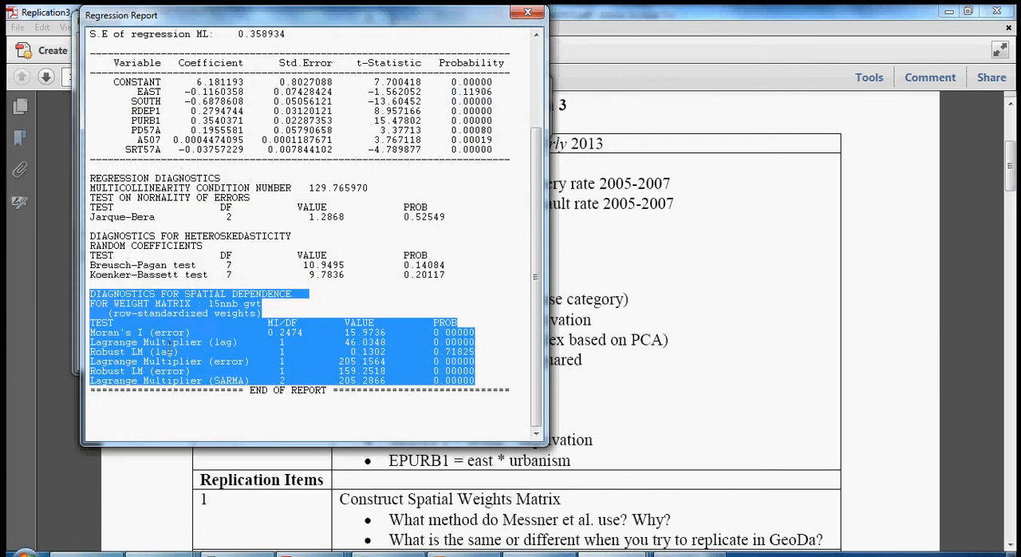
# - Move the regression report aside and bring up Messneretal2013.pdf to compare it with Table 1 on logged robbery rates
pyautogui.click(244, 391)
pyautogui.scroll(4, 247, 383)
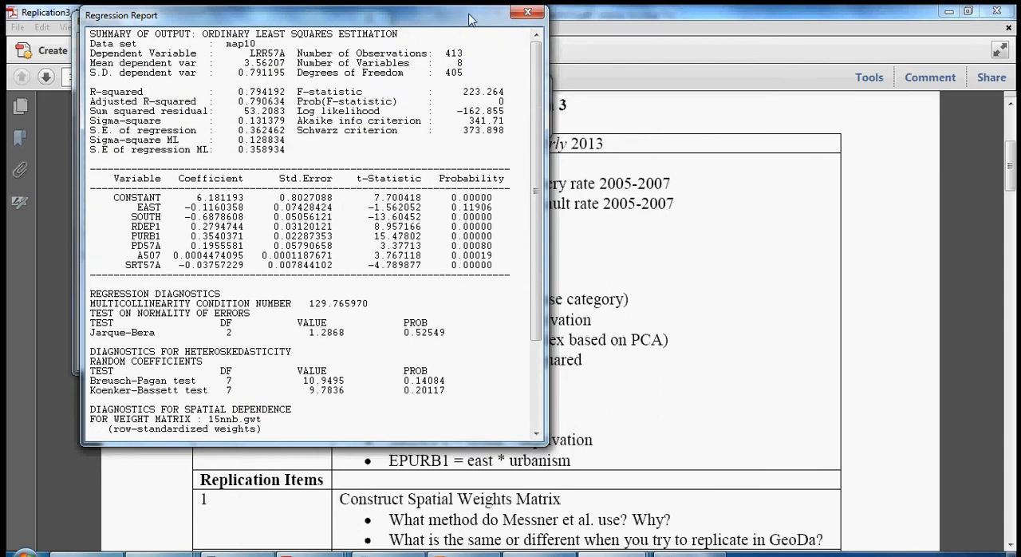
pyautogui.moveTo(453, 17); pyautogui.dragTo(386, 18)
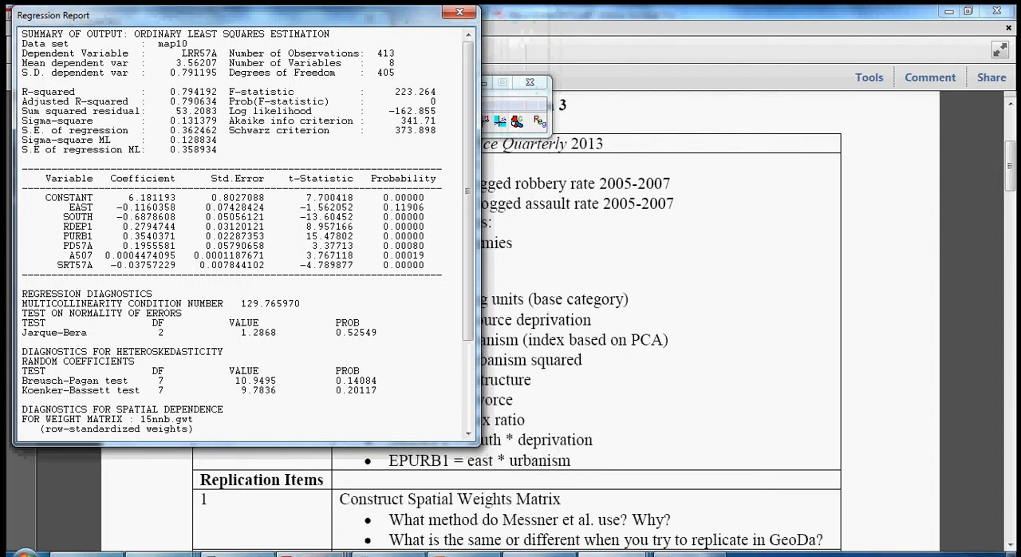
pyautogui.moveTo(313, 554)
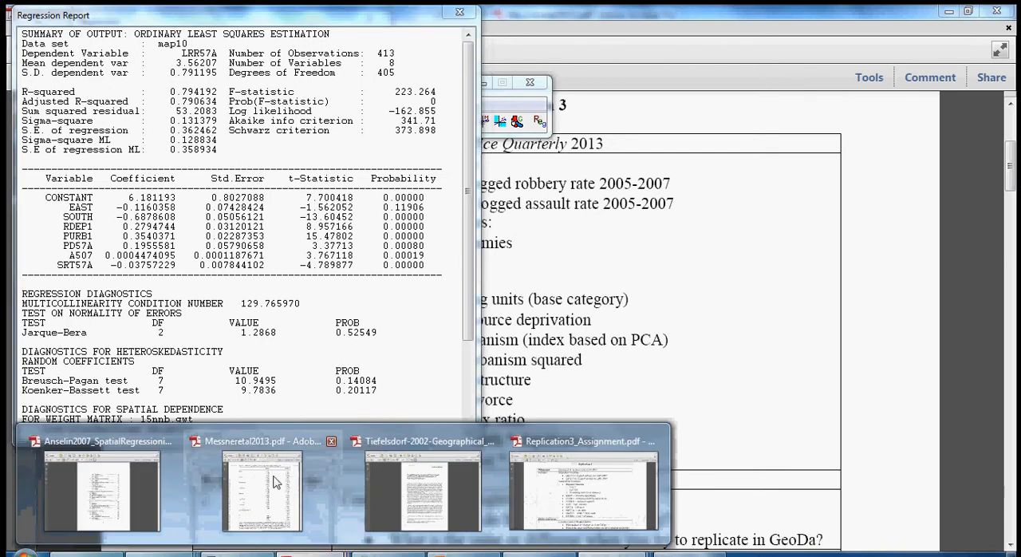
pyautogui.click(276, 481)
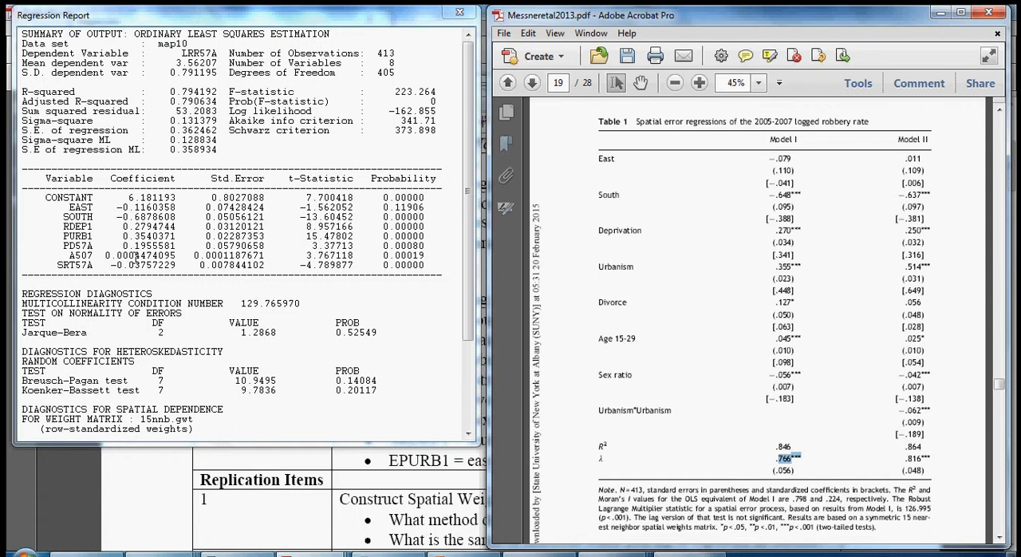
pyautogui.scroll(-1, 149, 320)
pyautogui.click(147, 322)
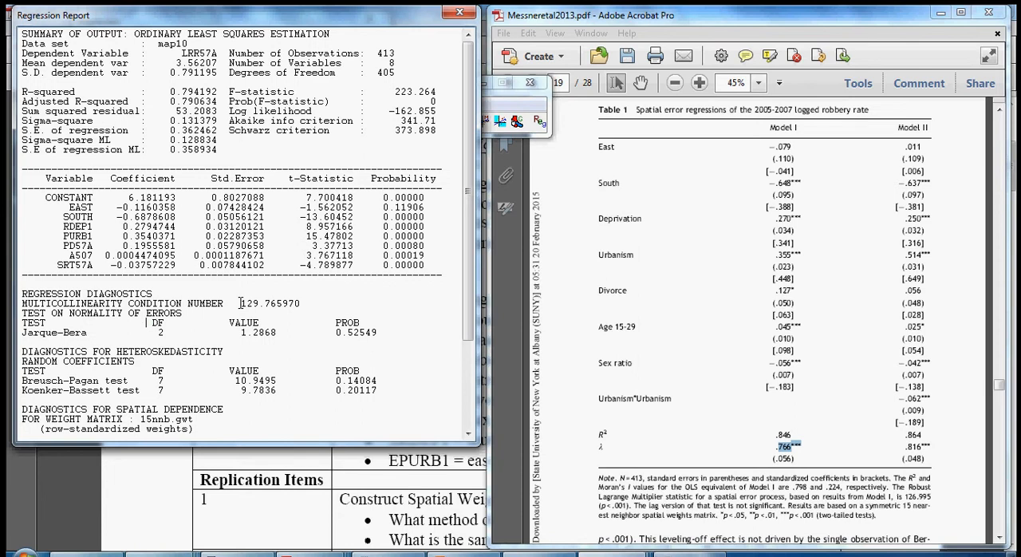
# - Examine the report's multicollinearity condition number and spatial dependence diagnostics, highlighting the Moran's I (error) row
pyautogui.moveTo(241, 303); pyautogui.dragTo(282, 314)
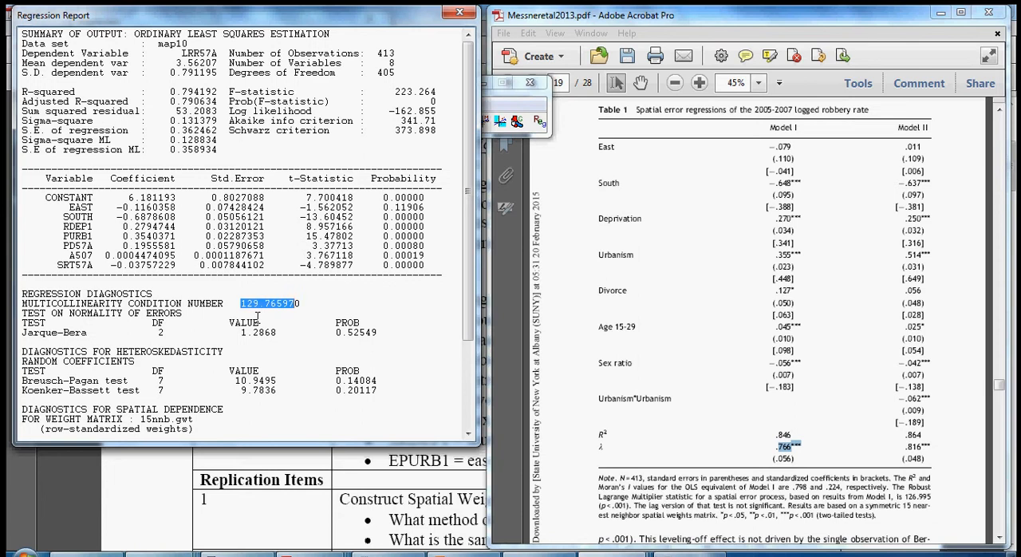
pyautogui.click(259, 316)
pyautogui.scroll(-2, 247, 304)
pyautogui.scroll(-2, 247, 304)
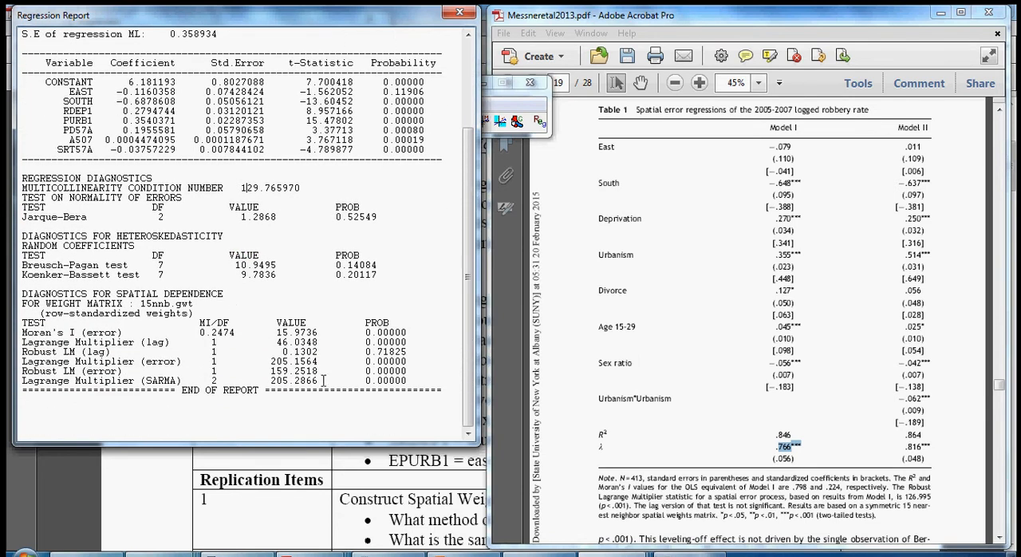
pyautogui.moveTo(421, 381); pyautogui.dragTo(22, 313)
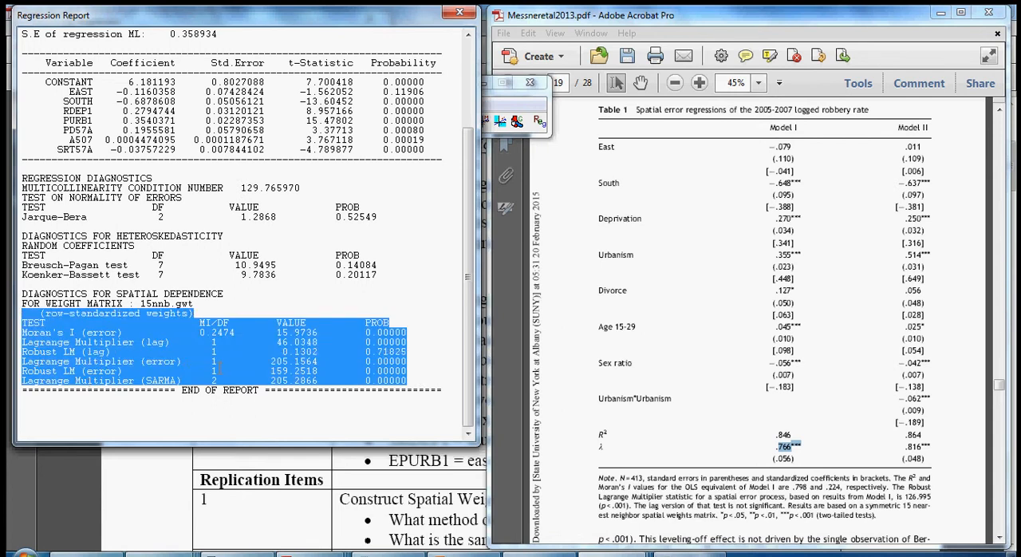
pyautogui.click(217, 369)
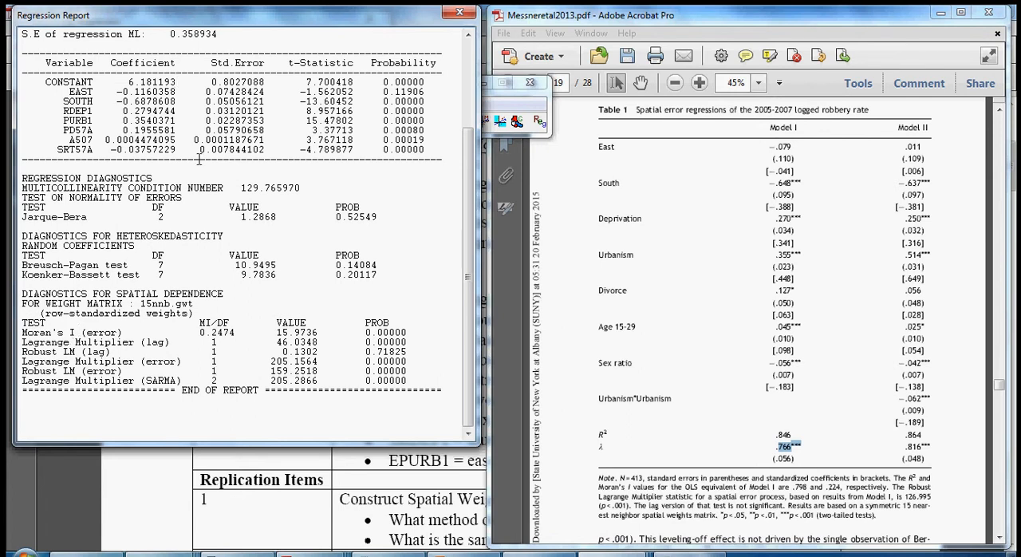
pyautogui.moveTo(21, 332); pyautogui.dragTo(408, 340)
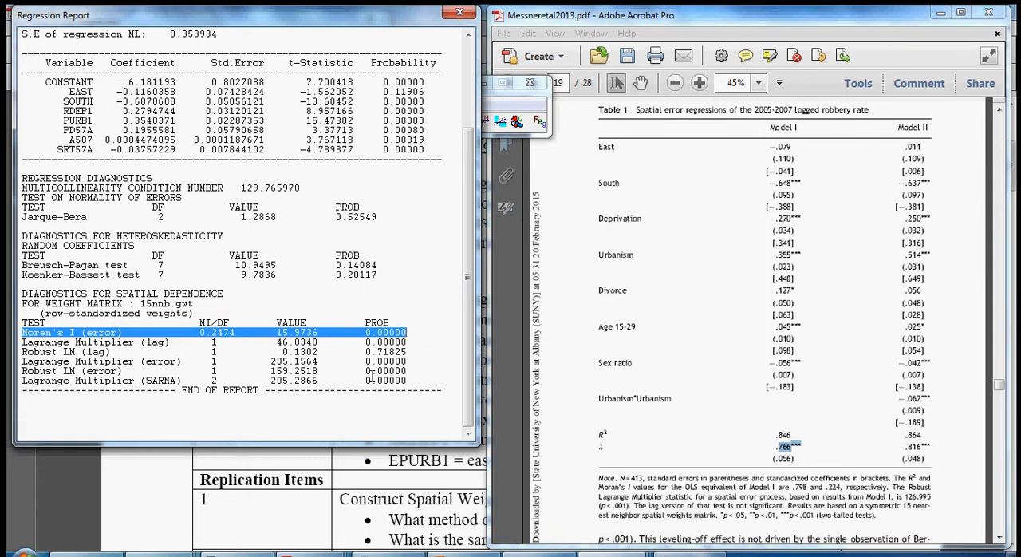
# - Find the Moran's I values for OLS residuals on page 15 of the paper and highlight the sentence favouring a spatial error process
pyautogui.click(688, 476)
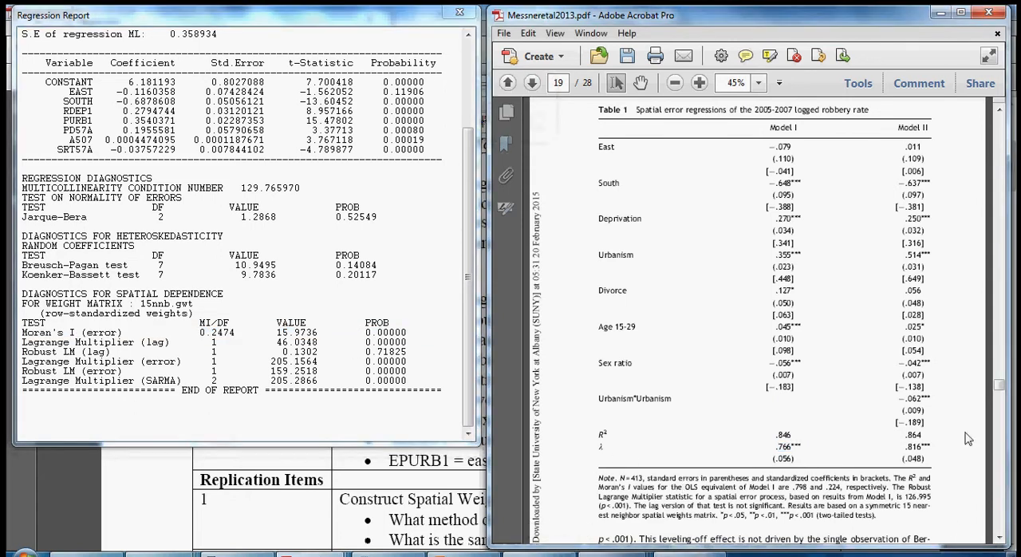
pyautogui.moveTo(1001, 388); pyautogui.dragTo(1001, 351)
pyautogui.scroll(3, 849, 436)
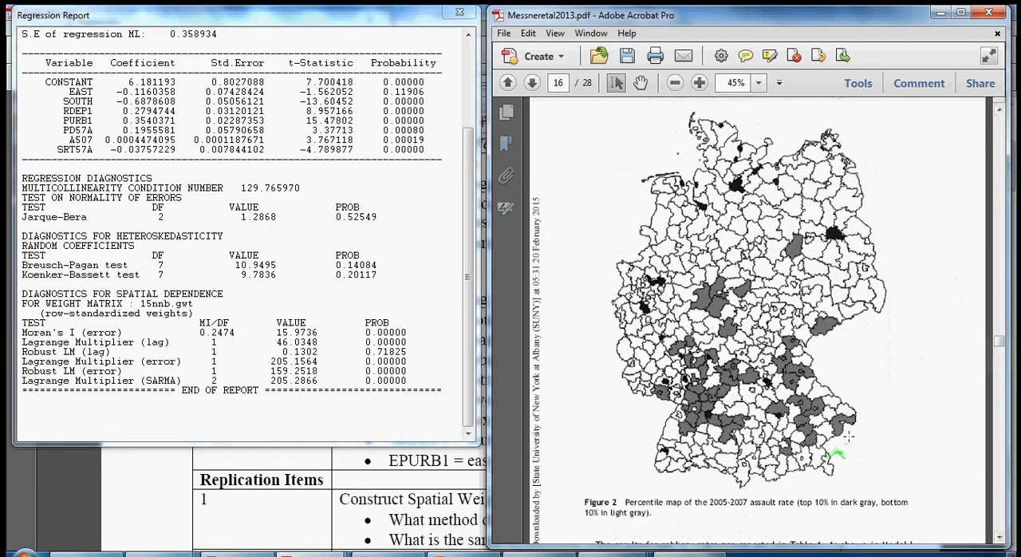
pyautogui.scroll(12, 849, 435)
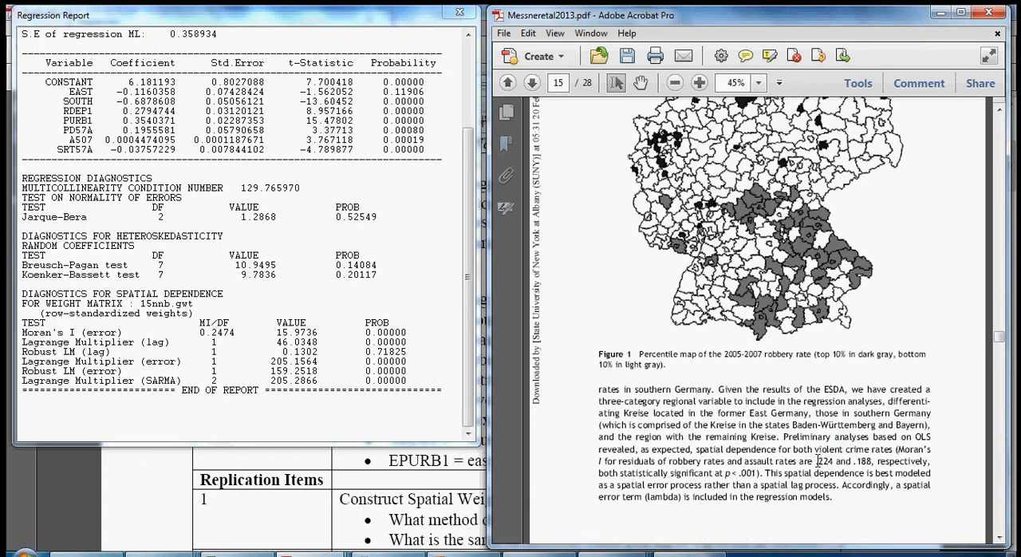
pyautogui.moveTo(816, 461); pyautogui.dragTo(835, 461)
pyautogui.click(806, 473)
pyautogui.doubleClick(840, 484)
pyautogui.moveTo(840, 485); pyautogui.dragTo(764, 473)
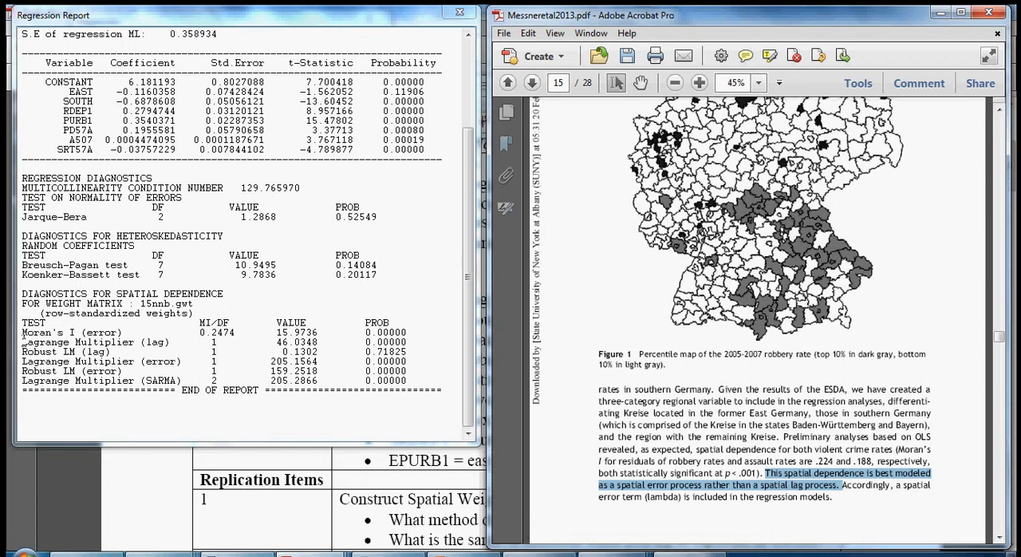
# - Compare the standard and robust Lagrange Multiplier tests for lag and error in the regression report, highlighting each row
pyautogui.moveTo(22, 338); pyautogui.dragTo(170, 343)
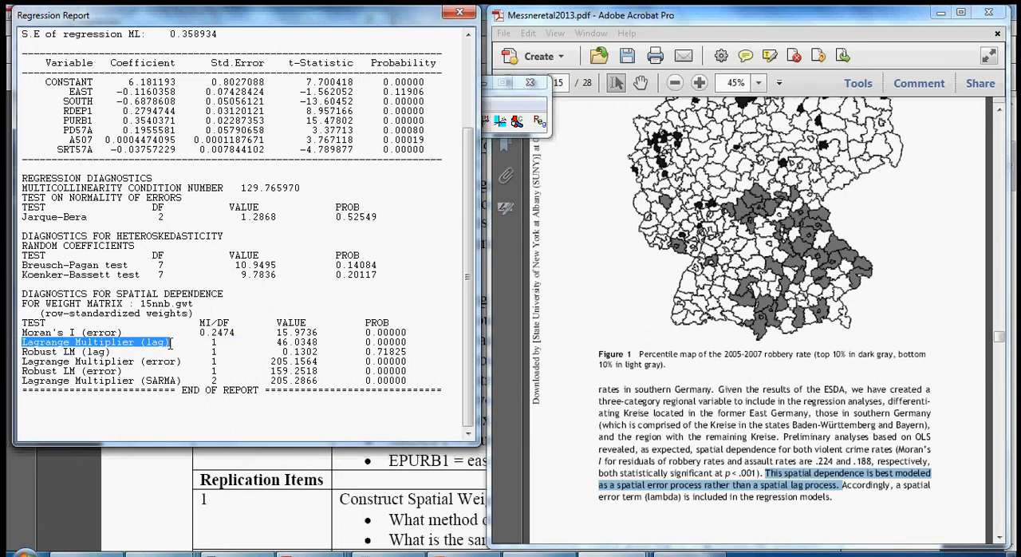
pyautogui.moveTo(19, 361); pyautogui.dragTo(188, 367)
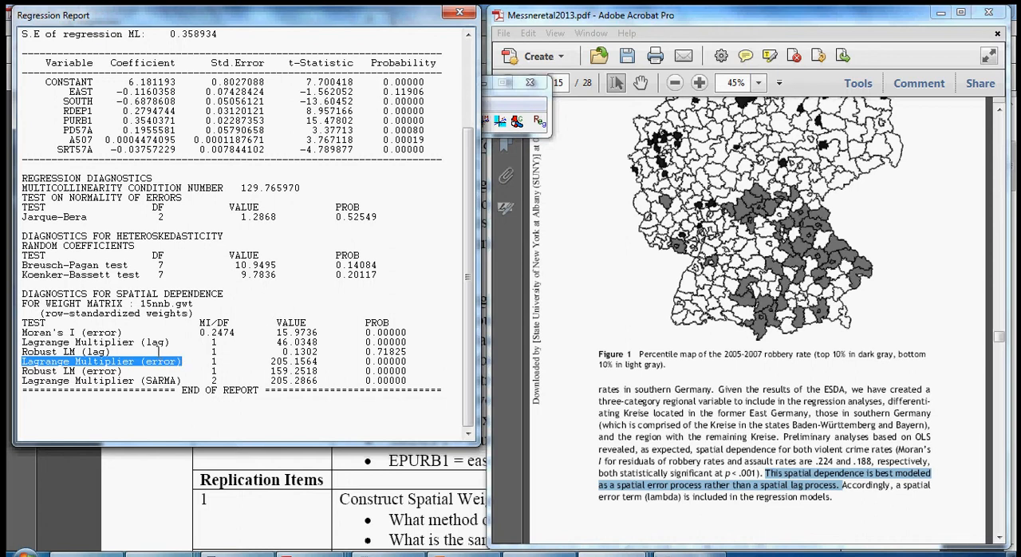
pyautogui.moveTo(125, 342); pyautogui.dragTo(410, 339)
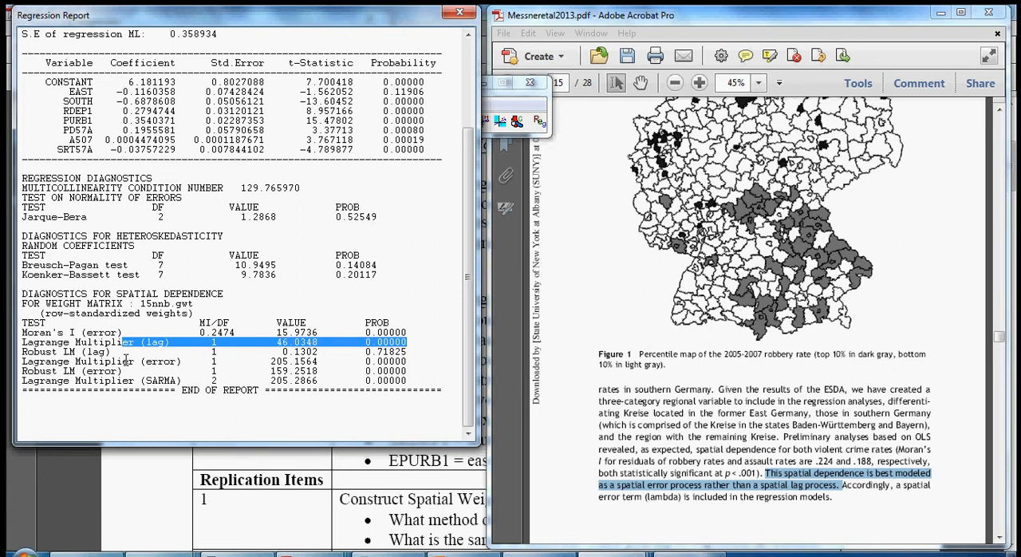
pyautogui.moveTo(124, 361); pyautogui.dragTo(407, 361)
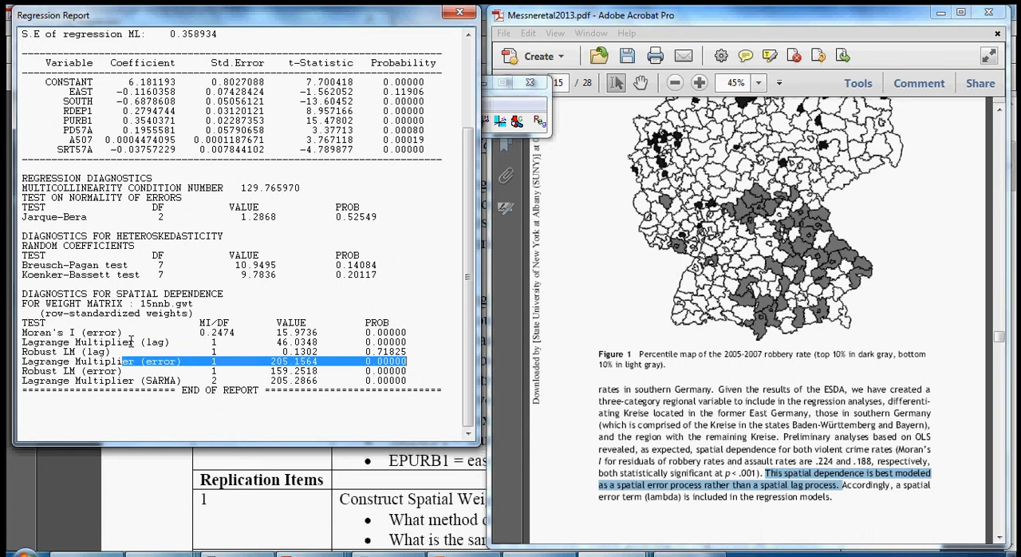
pyautogui.moveTo(99, 352); pyautogui.dragTo(408, 352)
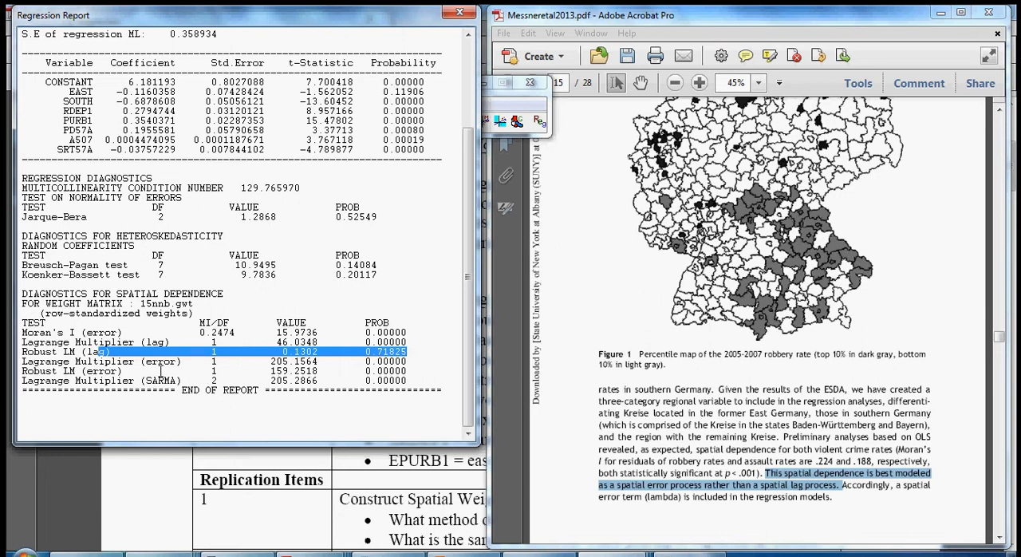
pyautogui.moveTo(69, 371); pyautogui.dragTo(403, 372)
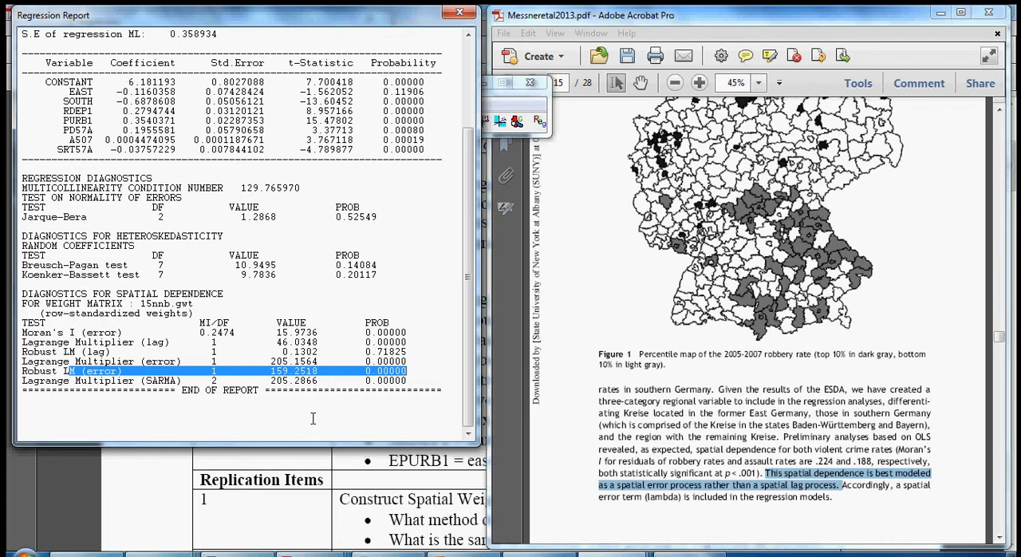
# - Return the paper to Table 1 on page 19, the spatial error regressions of the logged robbery rate
pyautogui.click(782, 424)
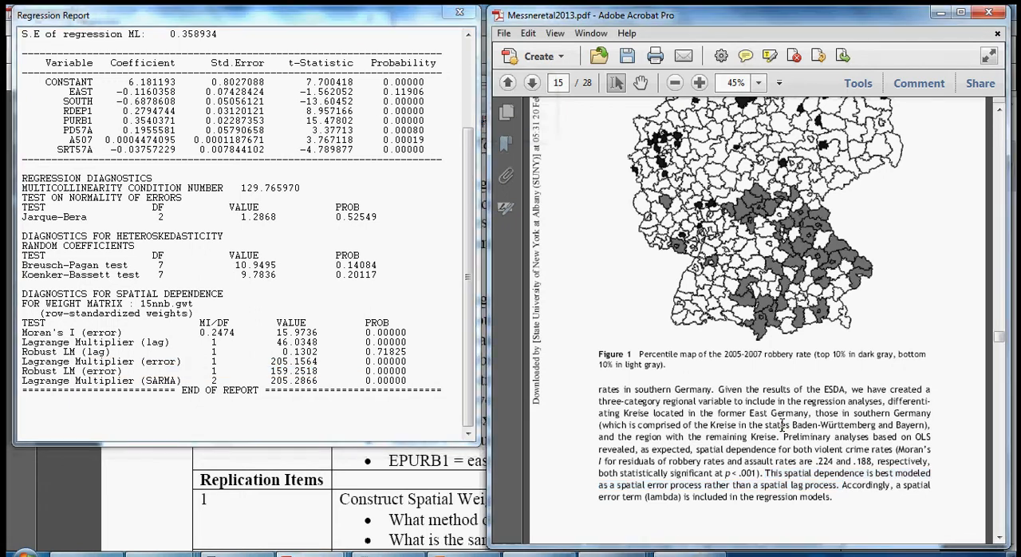
pyautogui.scroll(-15, 782, 424)
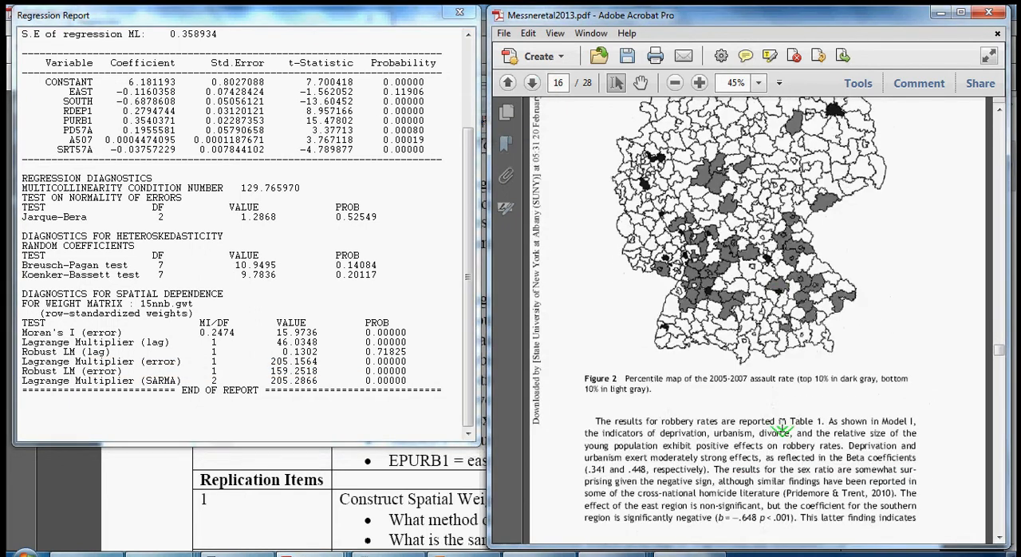
pyautogui.scroll(-8, 782, 431)
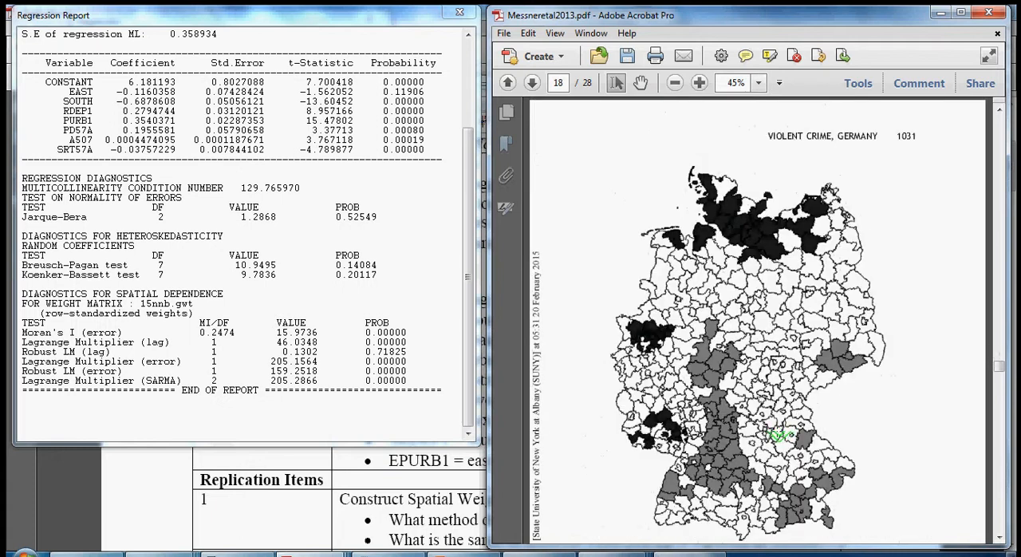
pyautogui.scroll(-5, 778, 435)
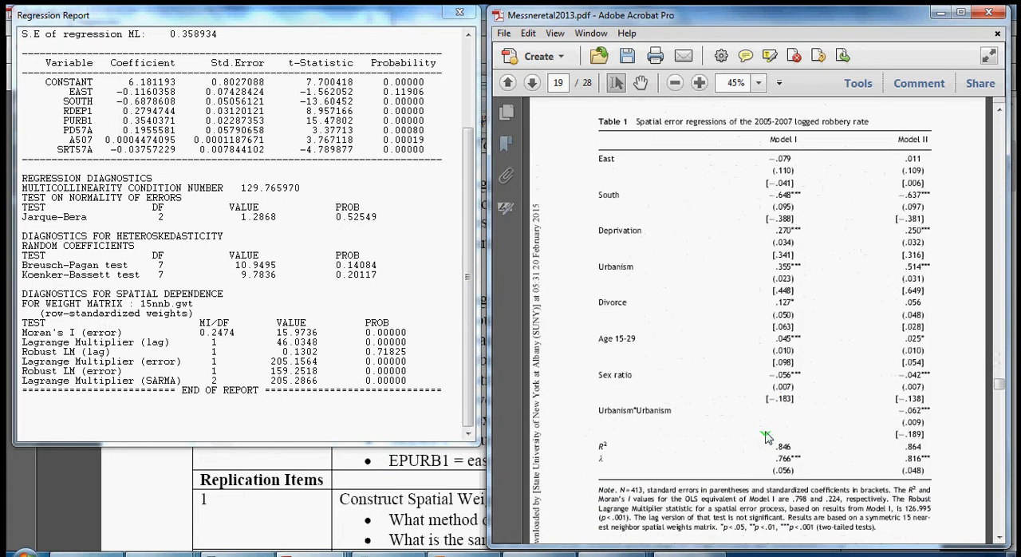
# - Close the OLS report, try to run the Spatial Error model with the 15nnb weights, and dismiss the message
pyautogui.click(460, 13)
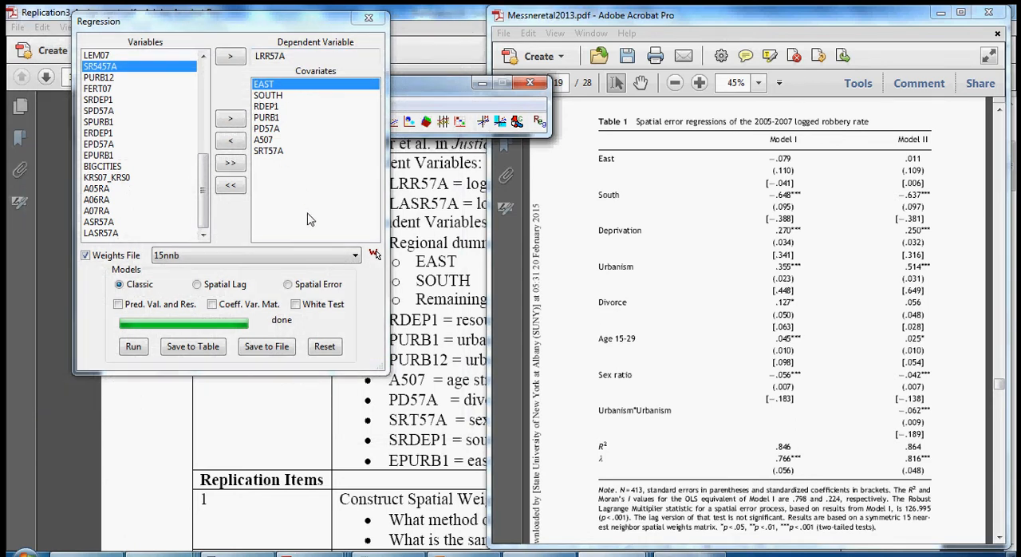
pyautogui.click(288, 285)
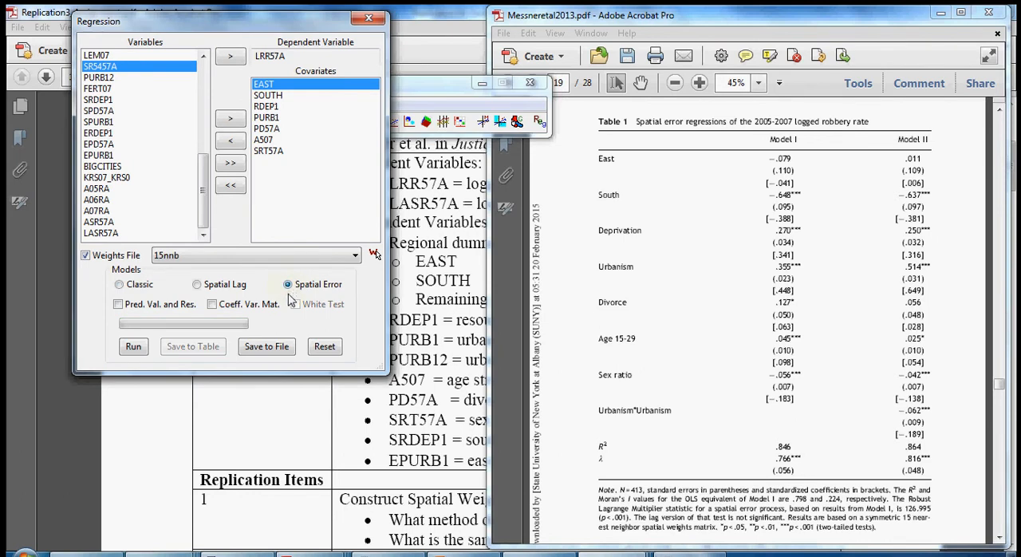
pyautogui.click(133, 346)
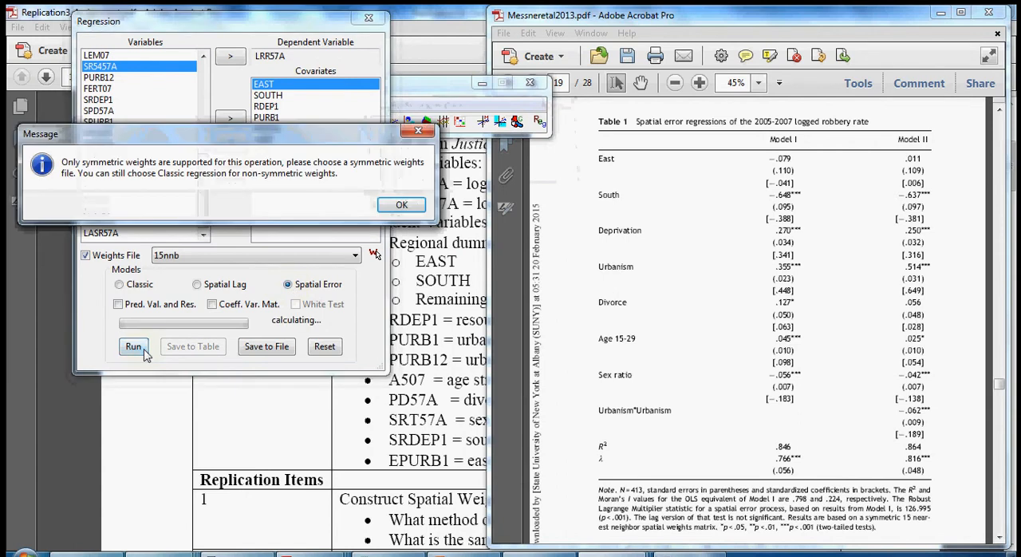
pyautogui.moveTo(281, 140); pyautogui.dragTo(293, 221)
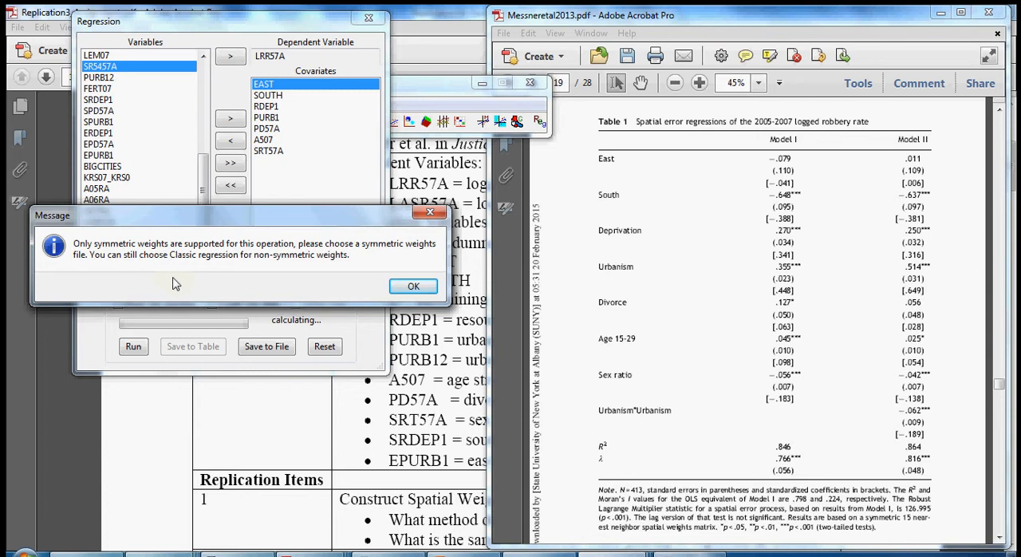
pyautogui.click(414, 289)
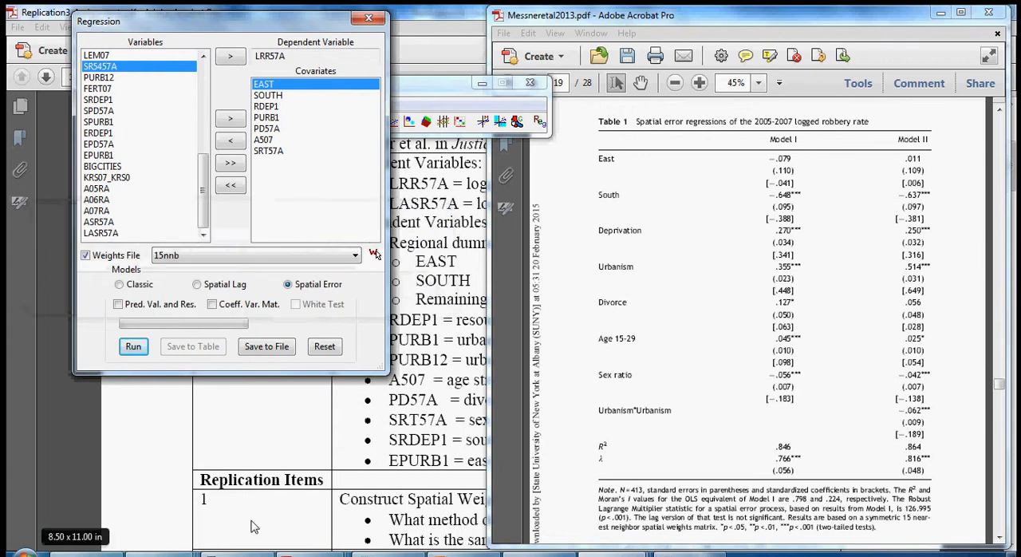
# - Switch to RGui, restore the script window, and review the make.sym.nb line for 15nnb and the write.nb.gal export of 15nnbsym.gal
pyautogui.click(246, 554)
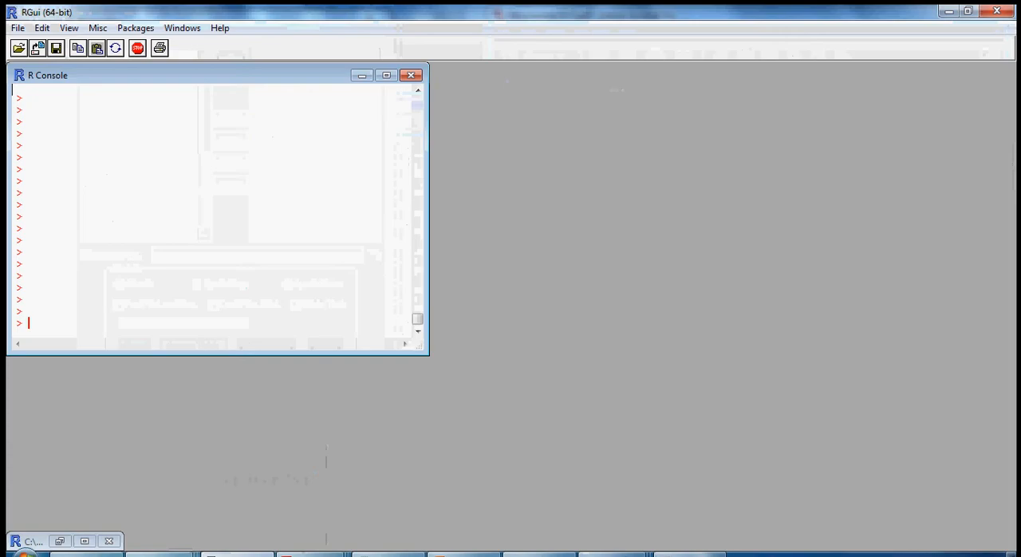
pyautogui.click(60, 542)
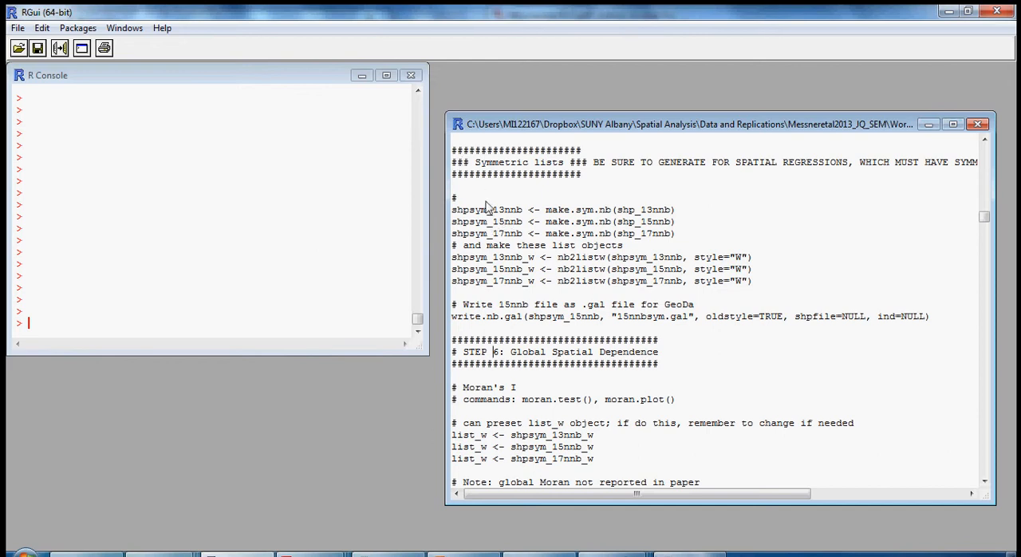
pyautogui.moveTo(458, 164); pyautogui.dragTo(565, 166)
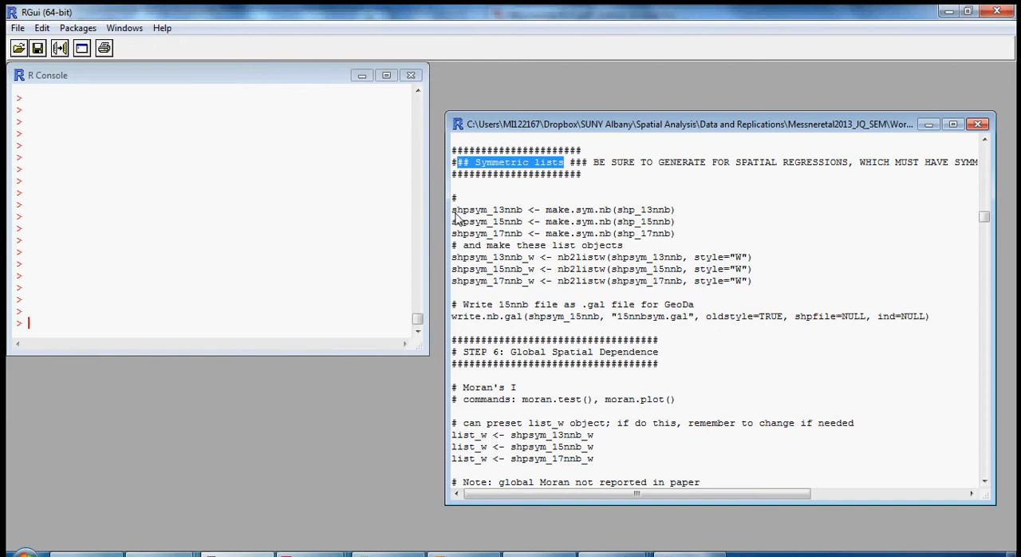
pyautogui.moveTo(452, 222); pyautogui.dragTo(677, 223)
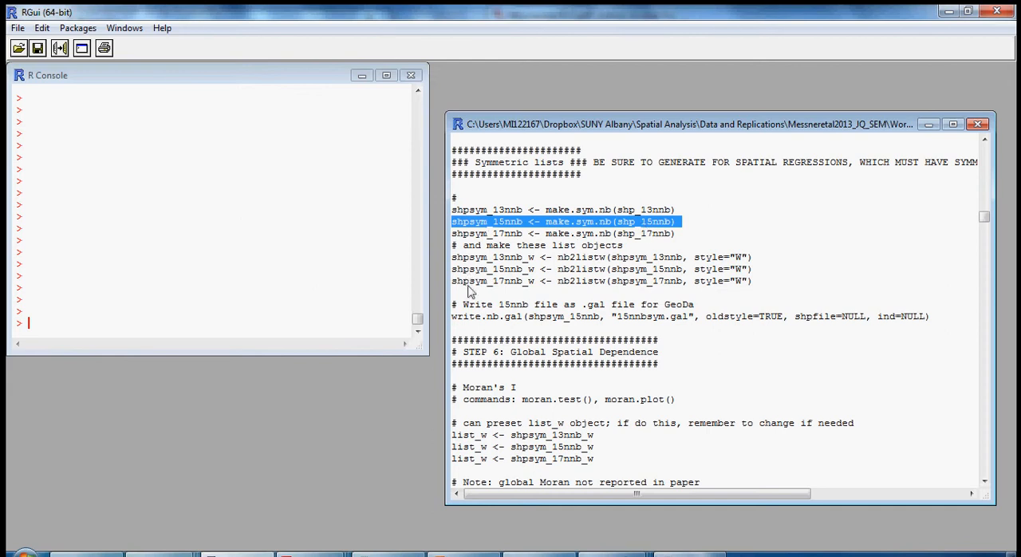
pyautogui.moveTo(452, 317); pyautogui.dragTo(524, 320)
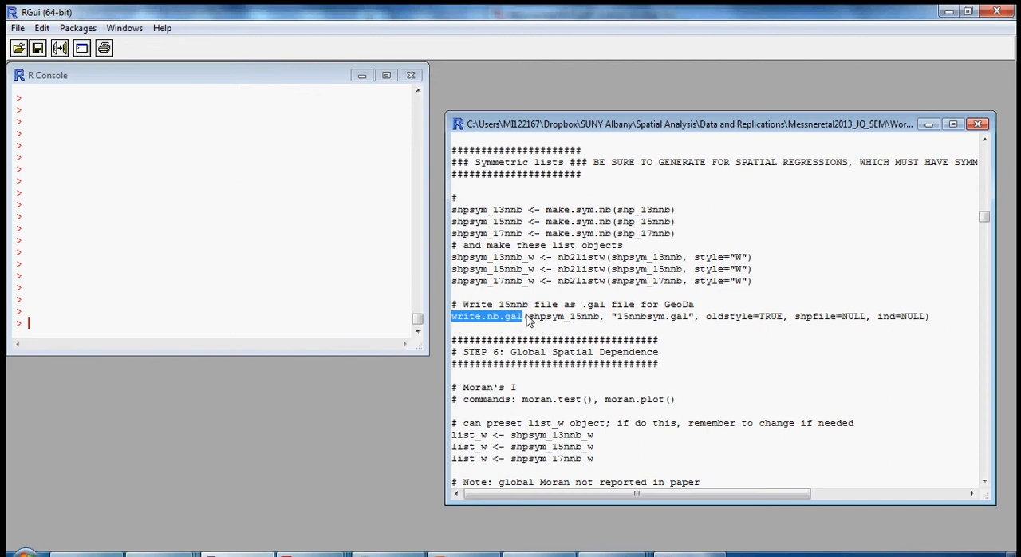
pyautogui.moveTo(618, 320); pyautogui.dragTo(687, 320)
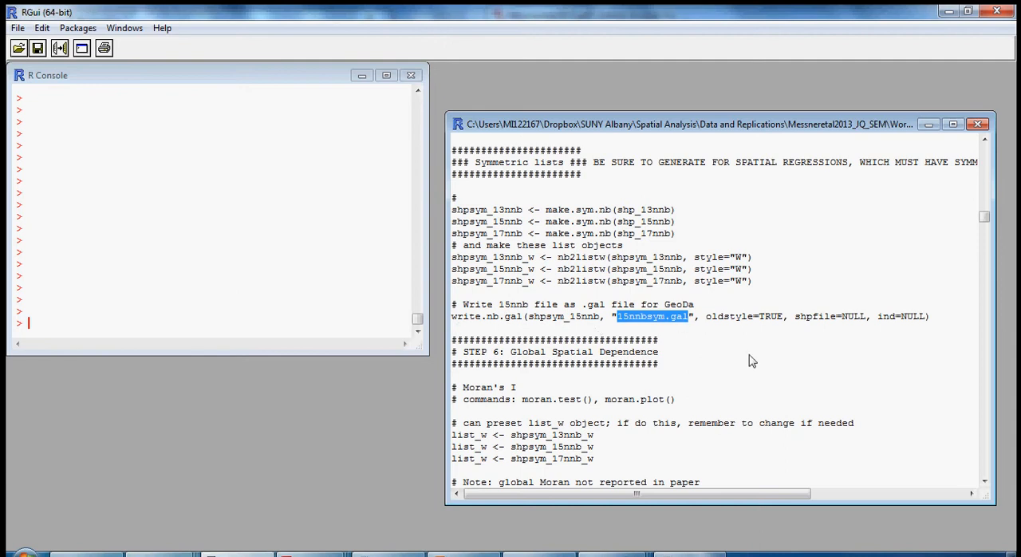
# - Switch to GeoDa's Regression dialog and load 15nnbsym.gal from the Working folder as the weights file
pyautogui.moveTo(646, 550)
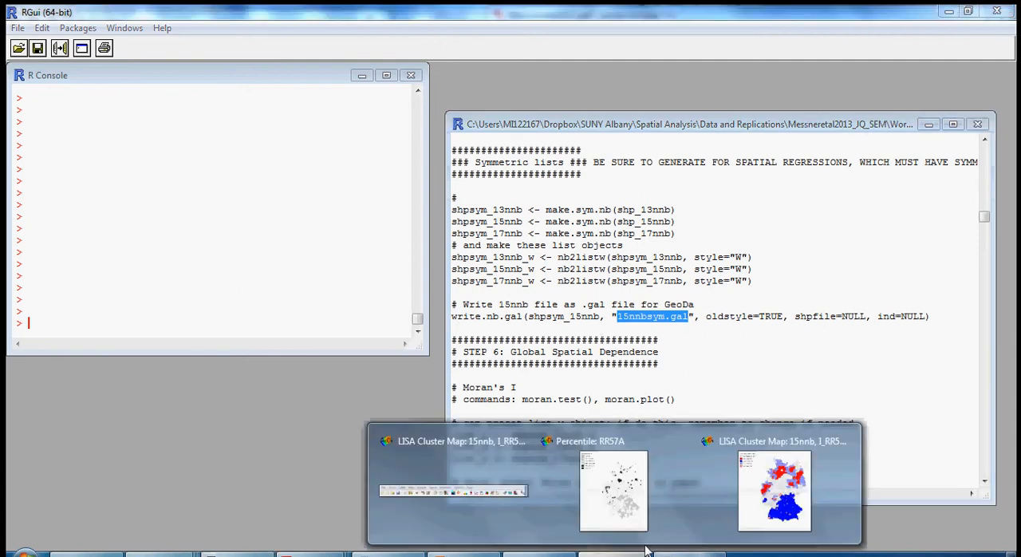
pyautogui.click(431, 509)
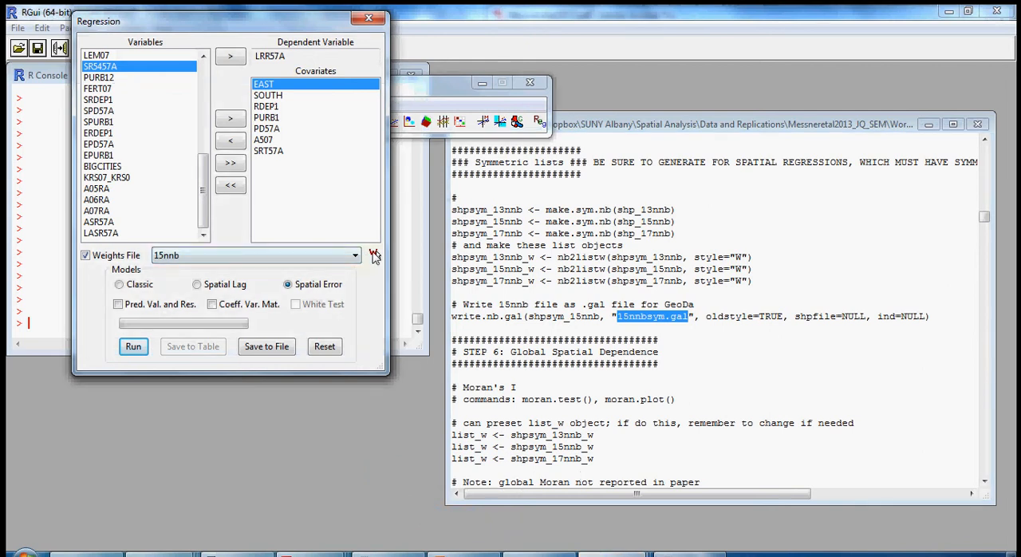
pyautogui.click(374, 255)
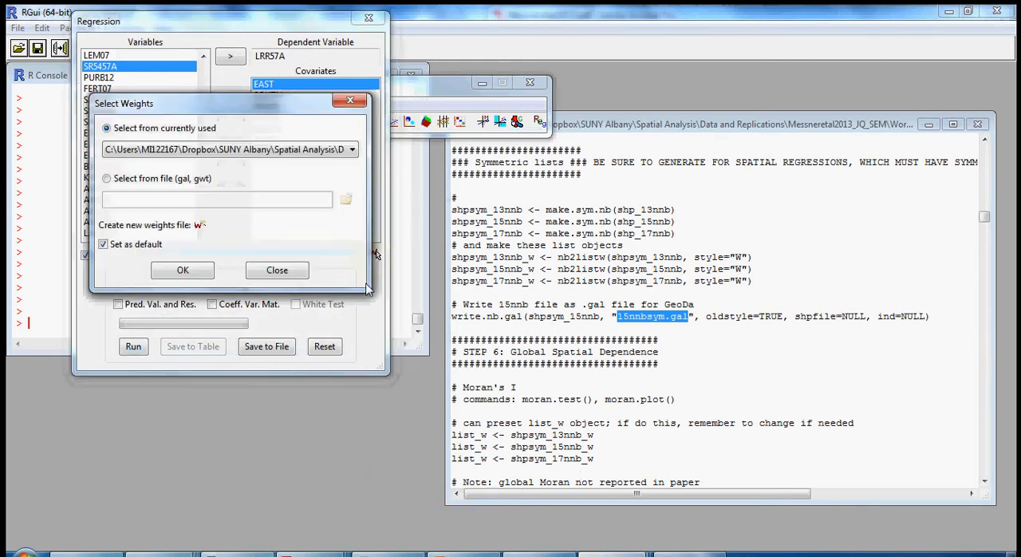
pyautogui.click(108, 179)
pyautogui.click(342, 202)
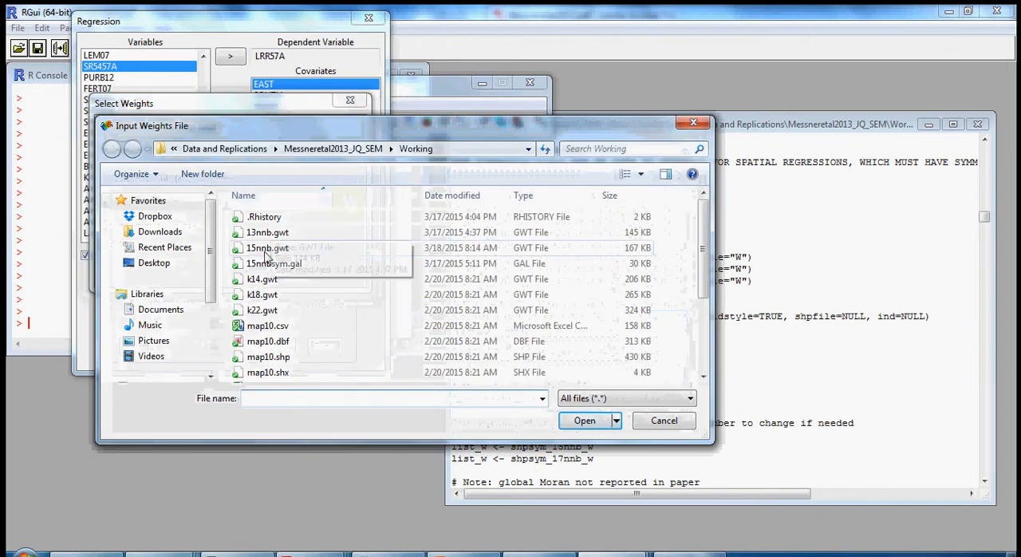
pyautogui.click(273, 264)
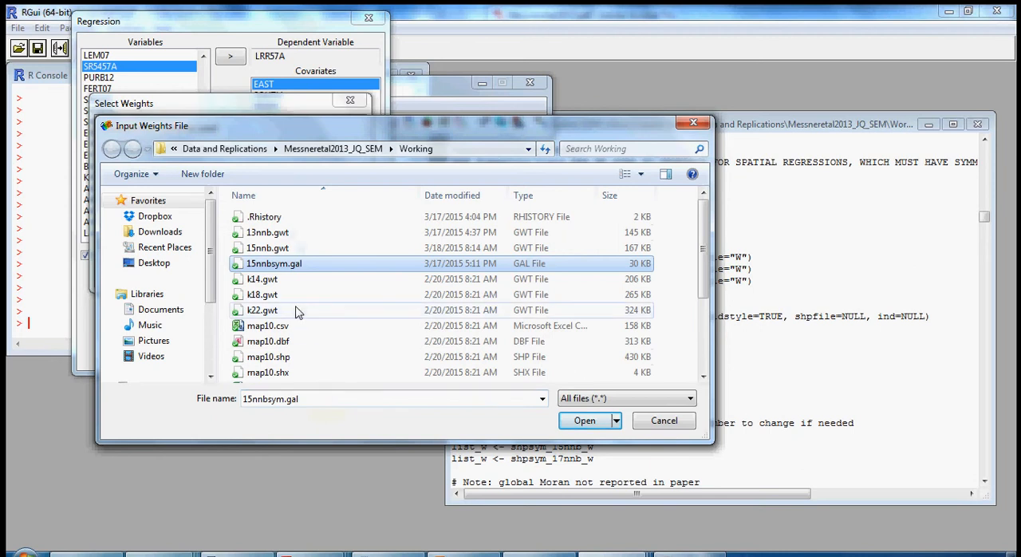
pyautogui.click(586, 427)
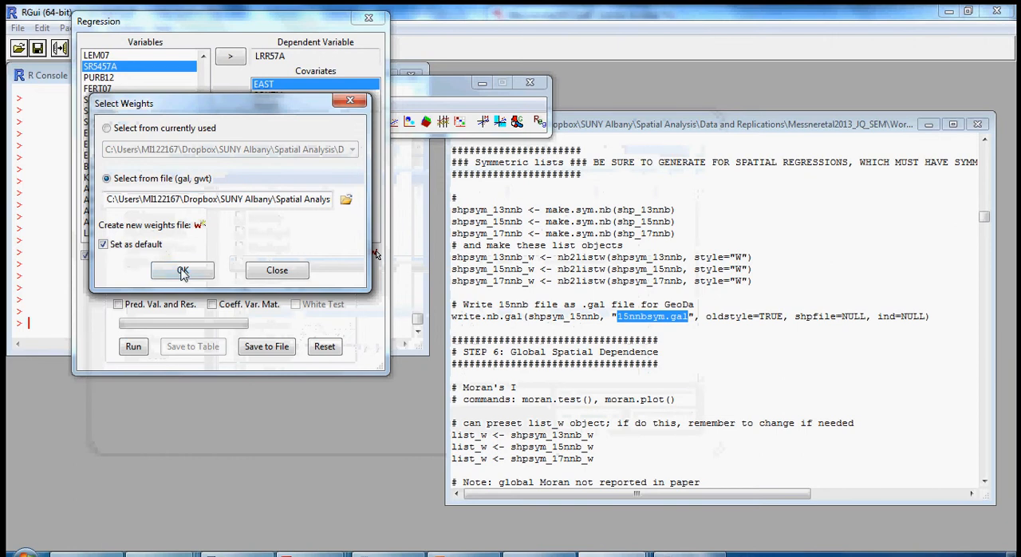
pyautogui.click(183, 271)
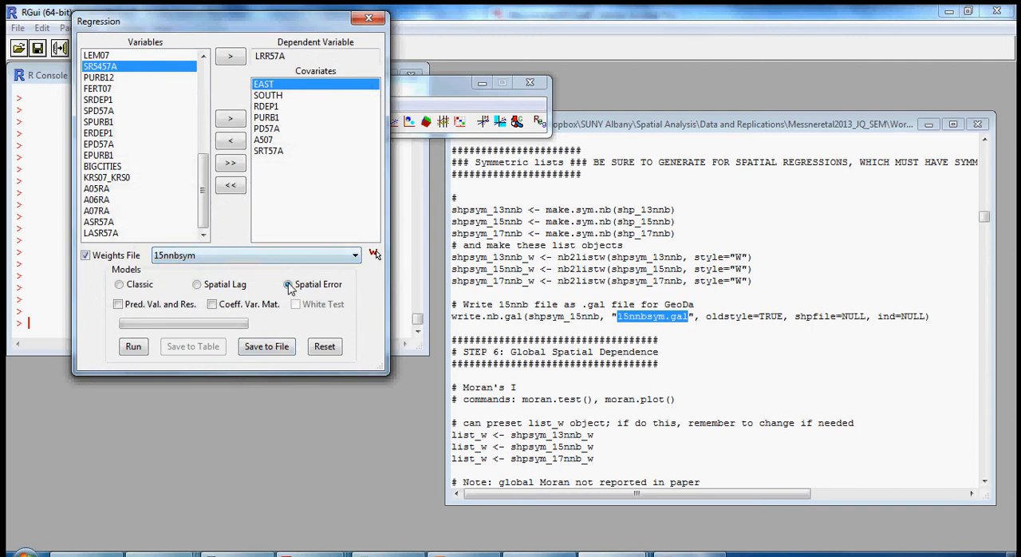
# - Run the Spatial Error model with the 15nnbsym weights and arrange its report beside the paper's Table 1
pyautogui.click(133, 348)
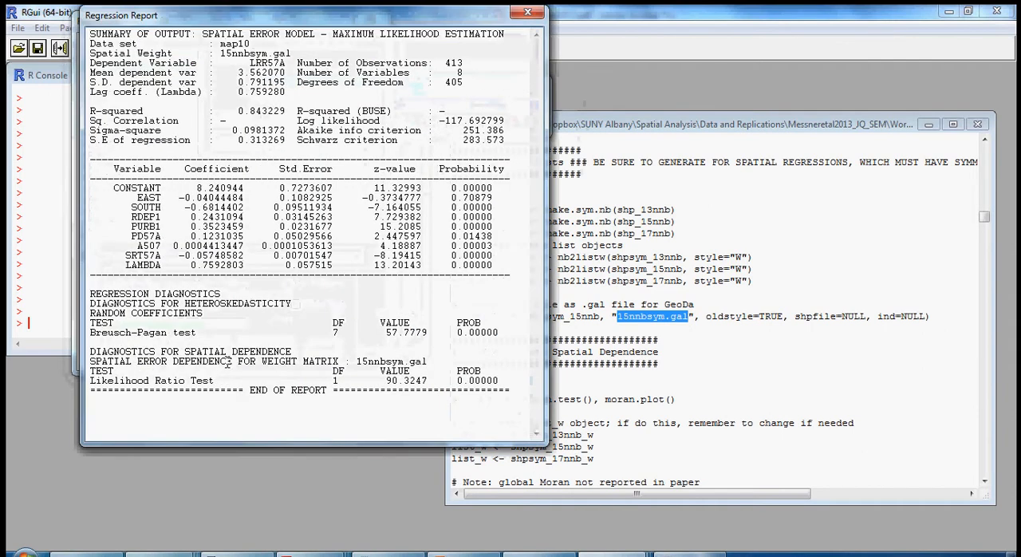
pyautogui.moveTo(288, 24); pyautogui.dragTo(213, 27)
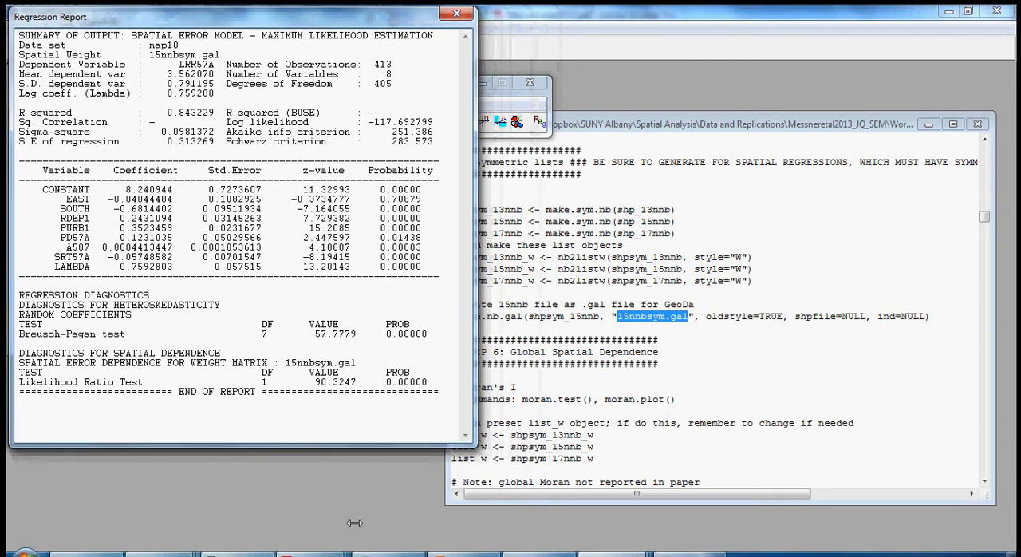
pyautogui.moveTo(320, 554)
pyautogui.click(261, 495)
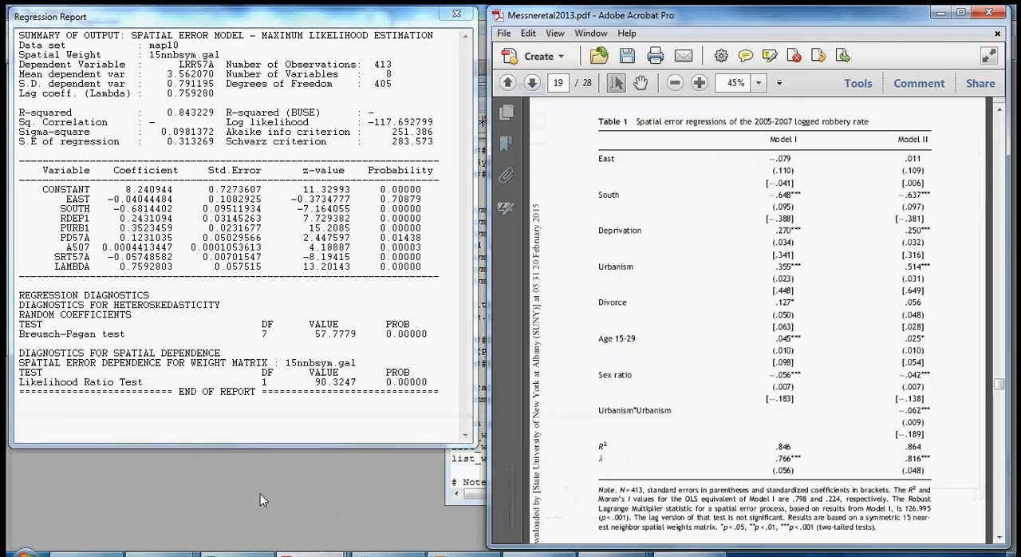
pyautogui.moveTo(629, 26); pyautogui.dragTo(622, 26)
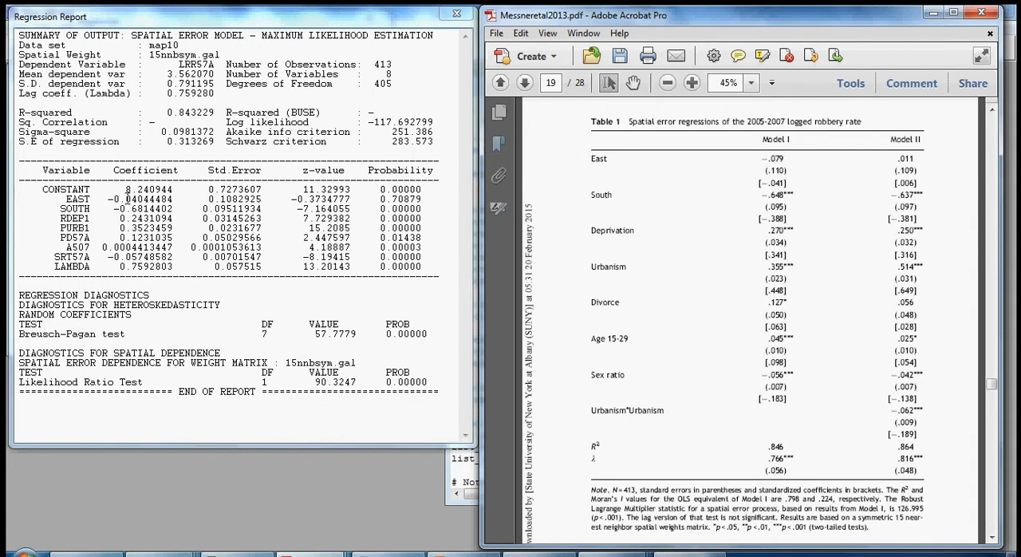
# - Compare the report's covariate coefficients and probabilities with Model I in Table 1, highlighting EAST, SOUTH and SRT57A values
pyautogui.click(127, 198)
pyautogui.moveTo(125, 199); pyautogui.dragTo(138, 199)
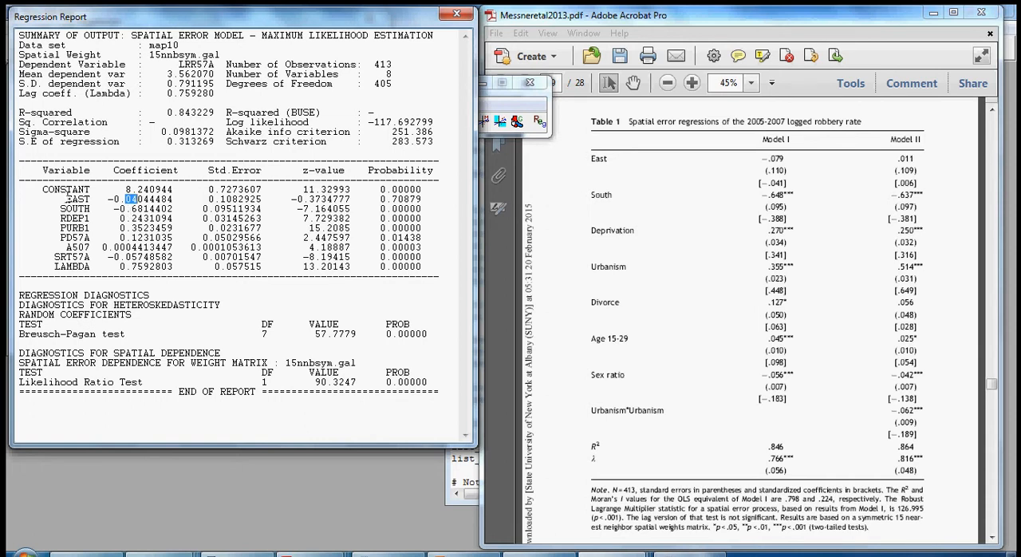
pyautogui.moveTo(68, 198); pyautogui.dragTo(144, 198)
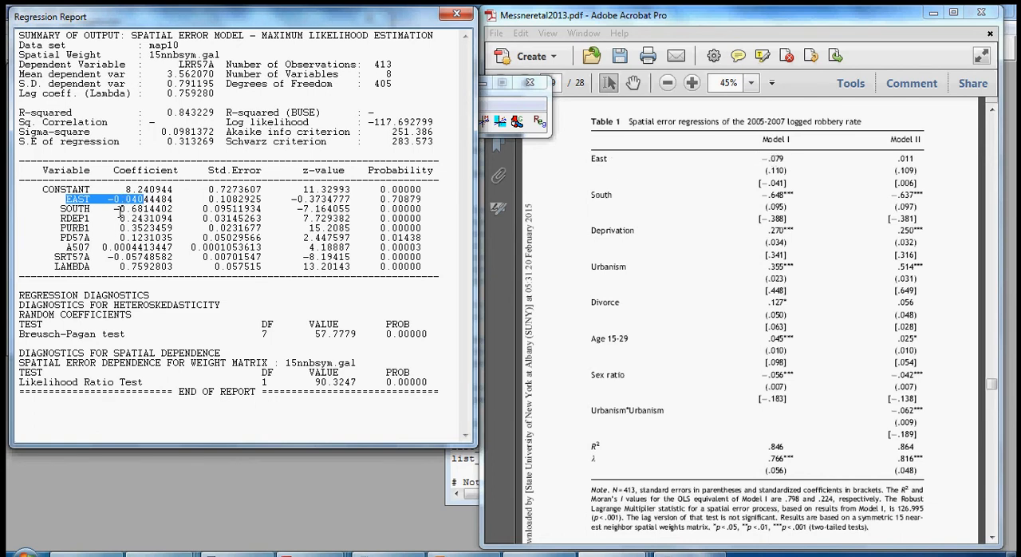
pyautogui.click(121, 208)
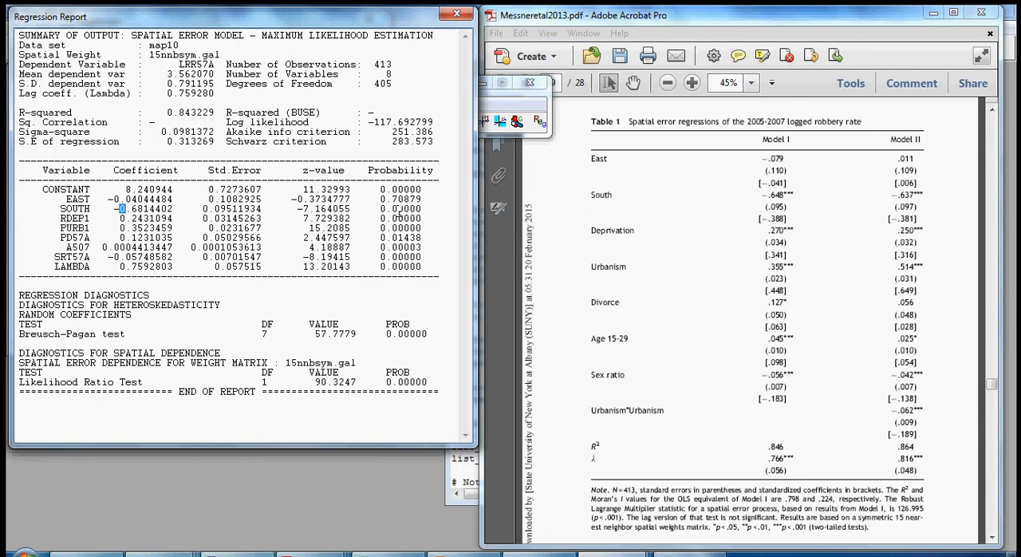
pyautogui.moveTo(406, 209); pyautogui.dragTo(415, 266)
pyautogui.click(121, 218)
pyautogui.moveTo(107, 257); pyautogui.dragTo(149, 256)
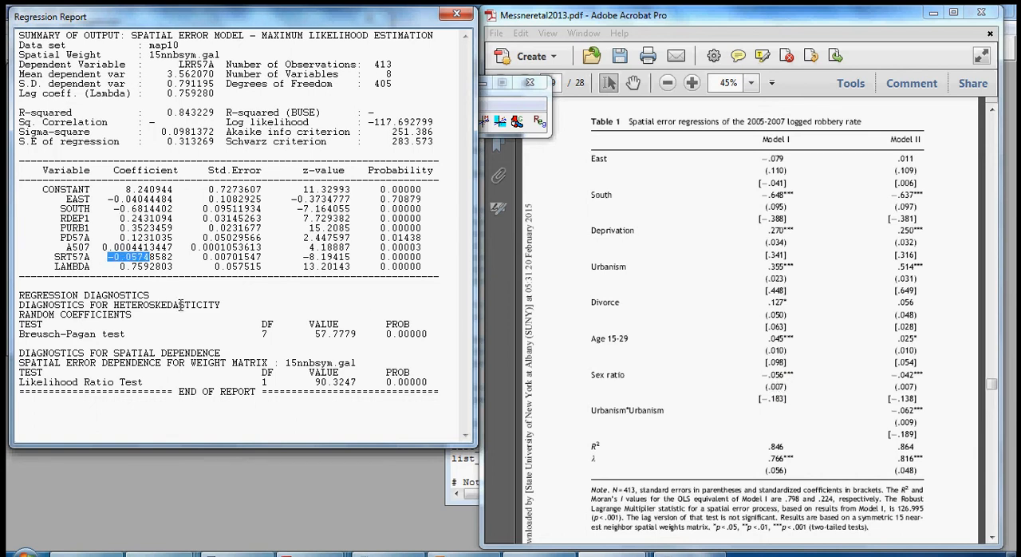
# - Compare the lambda value for Model I in Table 1 with the LAMBDA coefficient in the report, highlighting both
pyautogui.click(770, 458)
pyautogui.moveTo(766, 459); pyautogui.dragTo(790, 458)
pyautogui.click(775, 457)
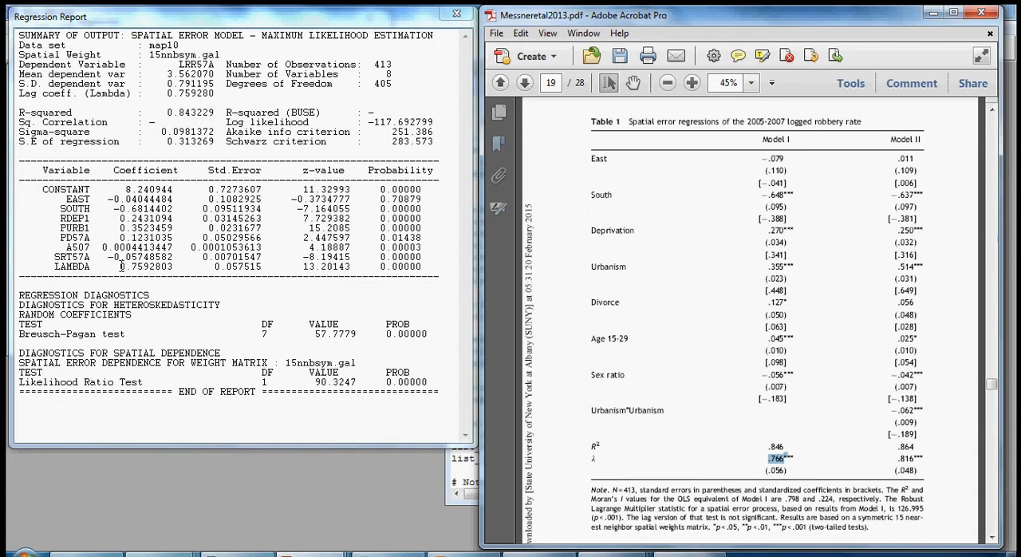
pyautogui.moveTo(121, 266); pyautogui.dragTo(161, 267)
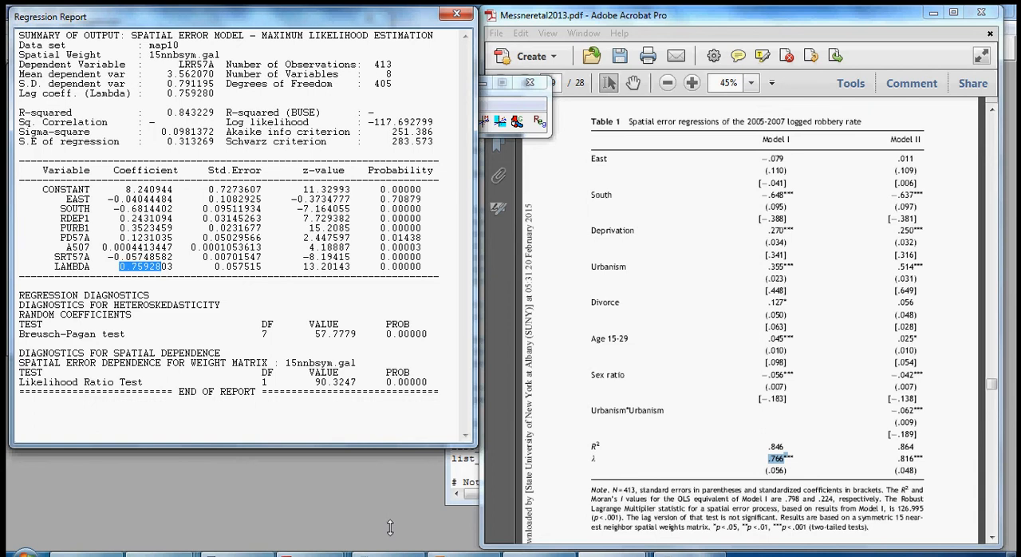
# - Switch to map10Regression.txt in Notepad, review the saved spatial error report and its sk13.gwt weight matrix, and minimize the file
pyautogui.moveTo(387, 554)
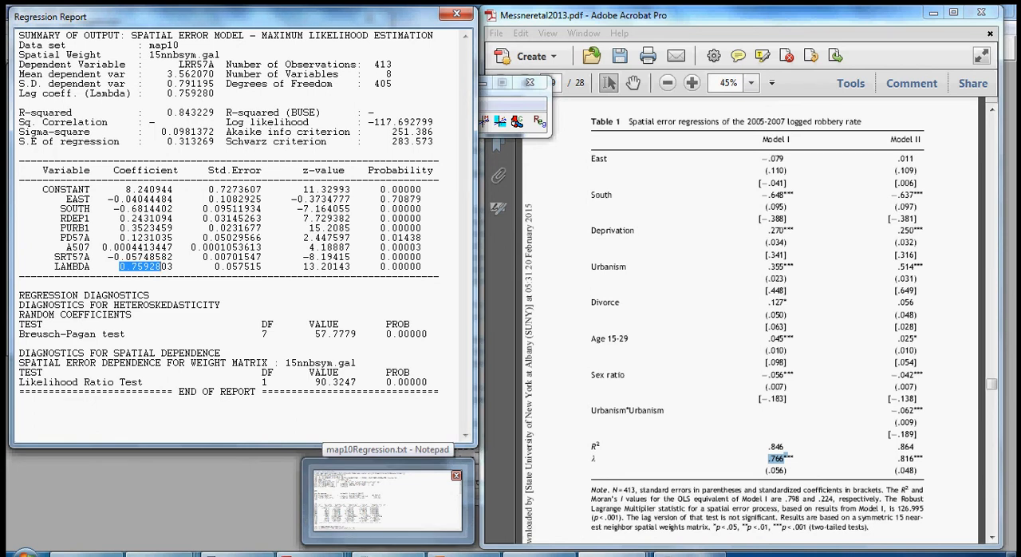
pyautogui.click(387, 502)
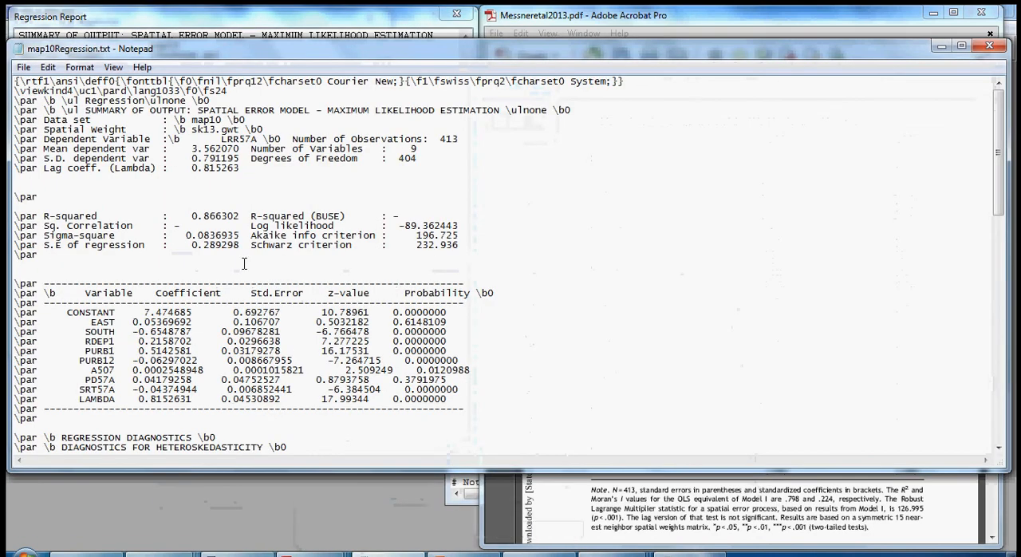
pyautogui.scroll(-1, 244, 264)
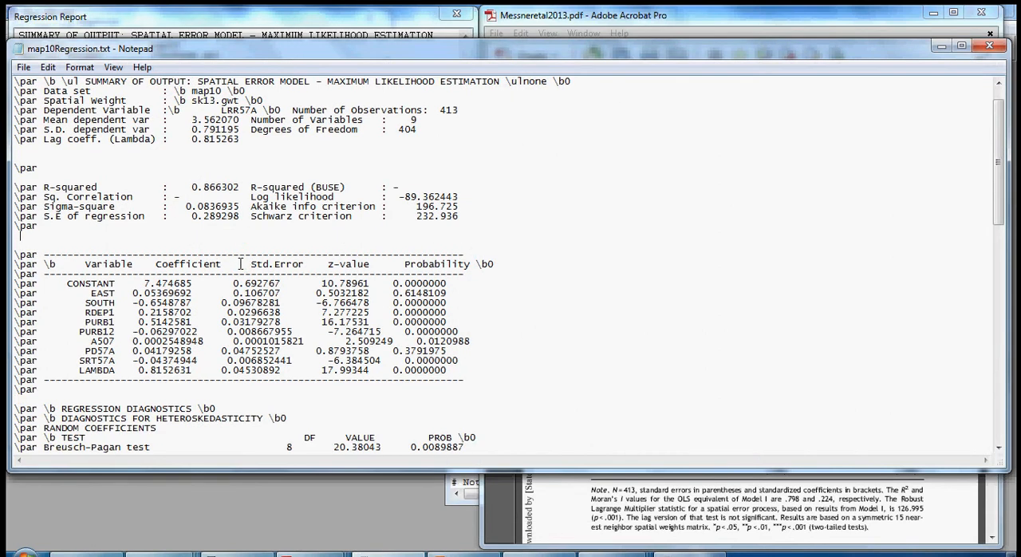
pyautogui.scroll(-2, 240, 264)
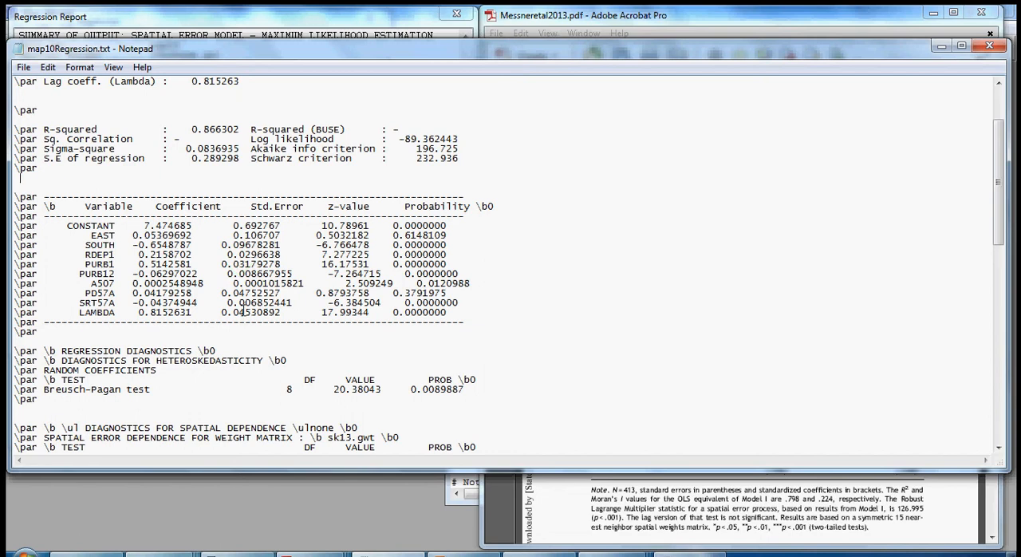
pyautogui.scroll(-2, 244, 311)
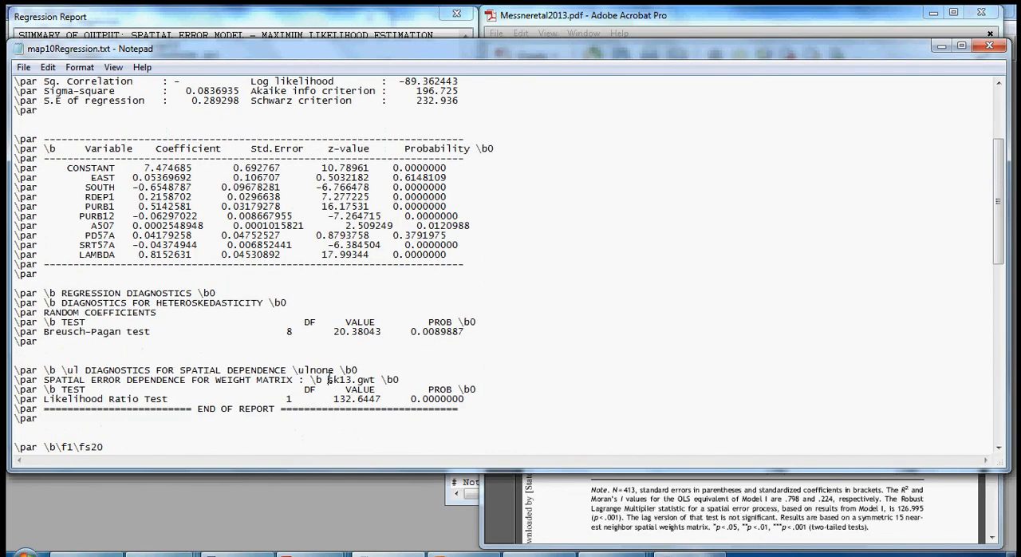
pyautogui.moveTo(327, 379); pyautogui.dragTo(352, 380)
pyautogui.click(942, 47)
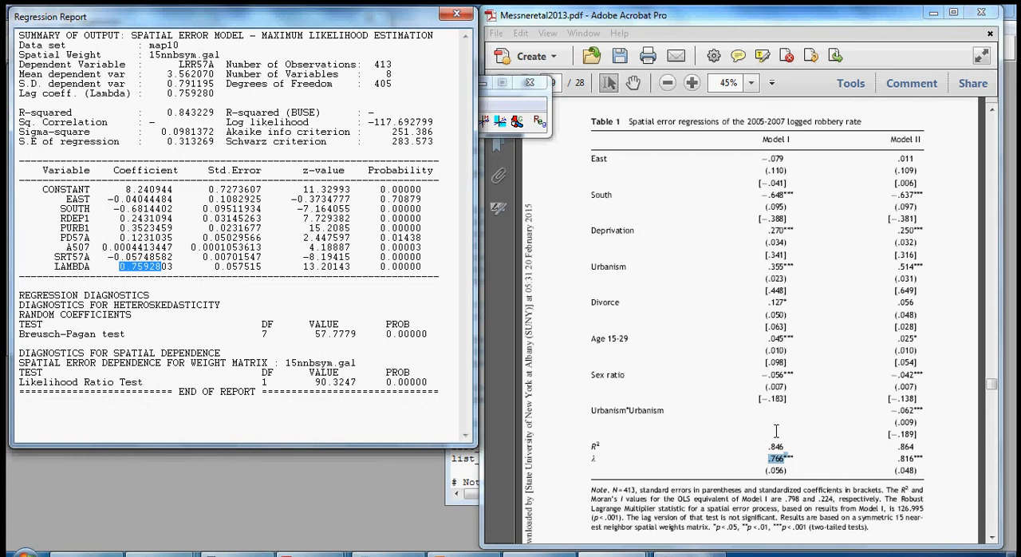
# - Close the Model I report, add PURB12 as the Urbanism*Urbanism covariate, and rerun the Spatial Error model
pyautogui.click(456, 14)
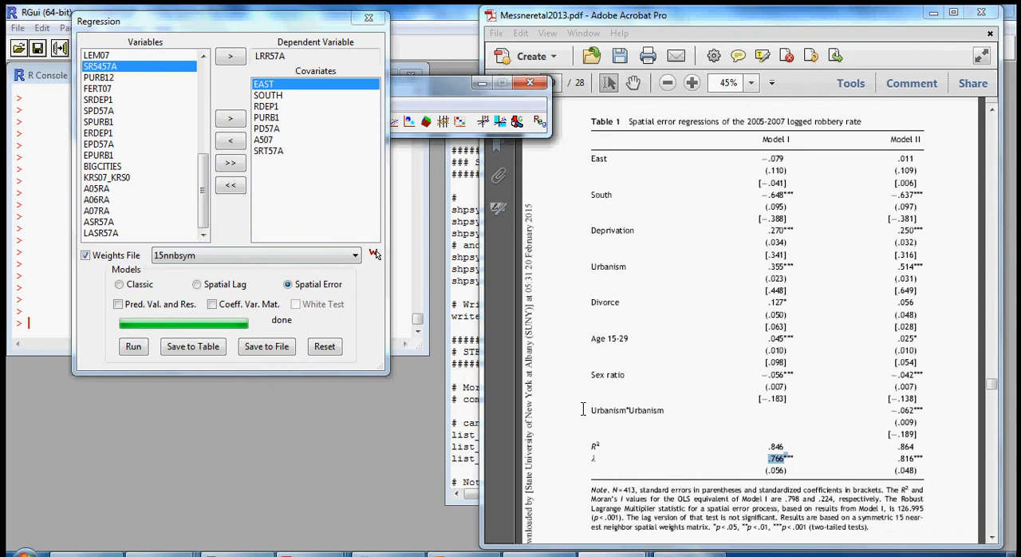
pyautogui.moveTo(592, 410); pyautogui.dragTo(668, 411)
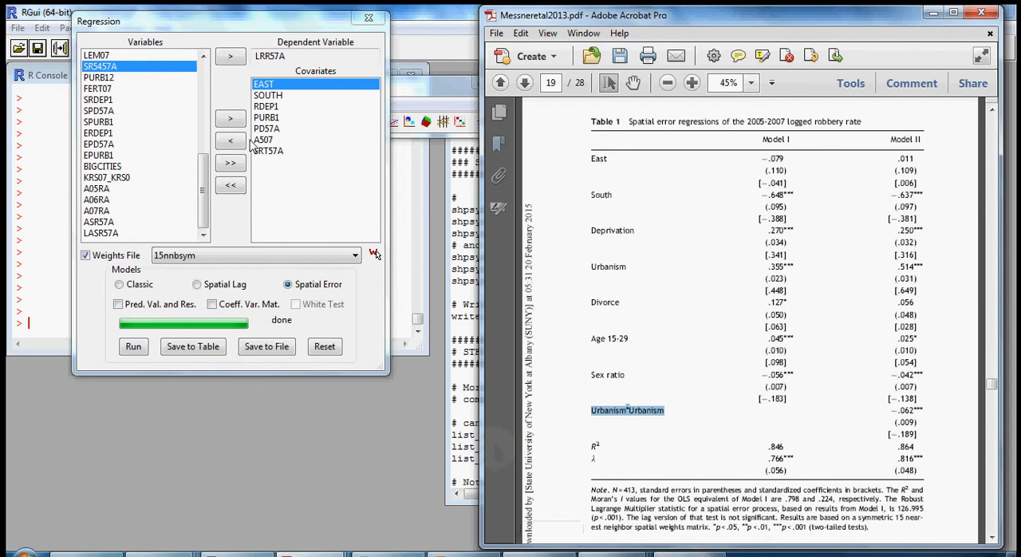
pyautogui.click(103, 80)
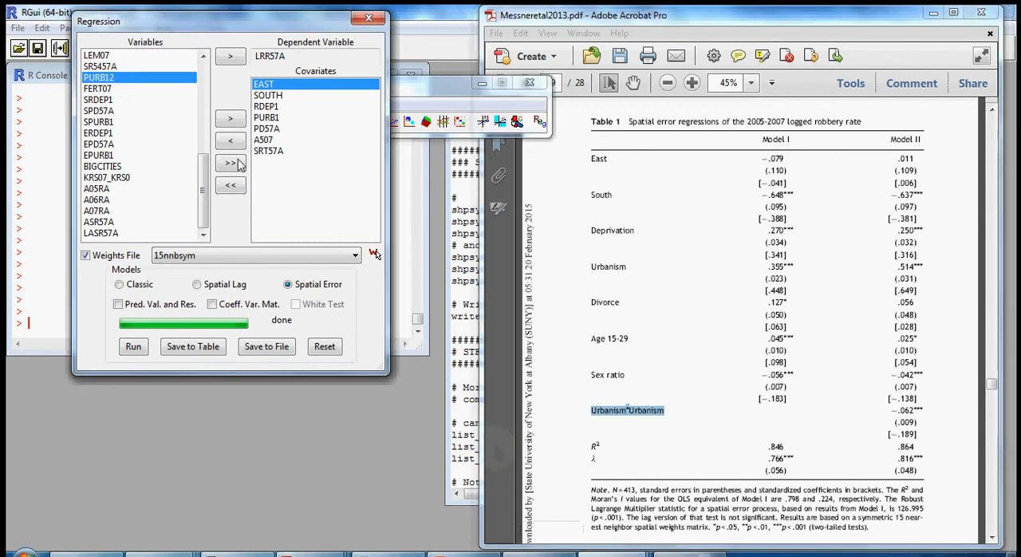
pyautogui.click(231, 119)
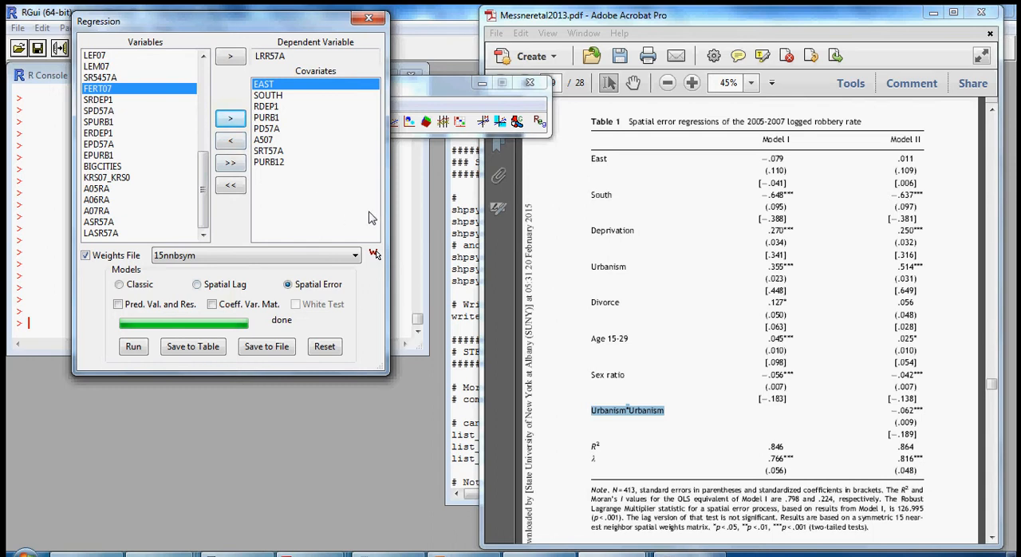
pyautogui.click(136, 348)
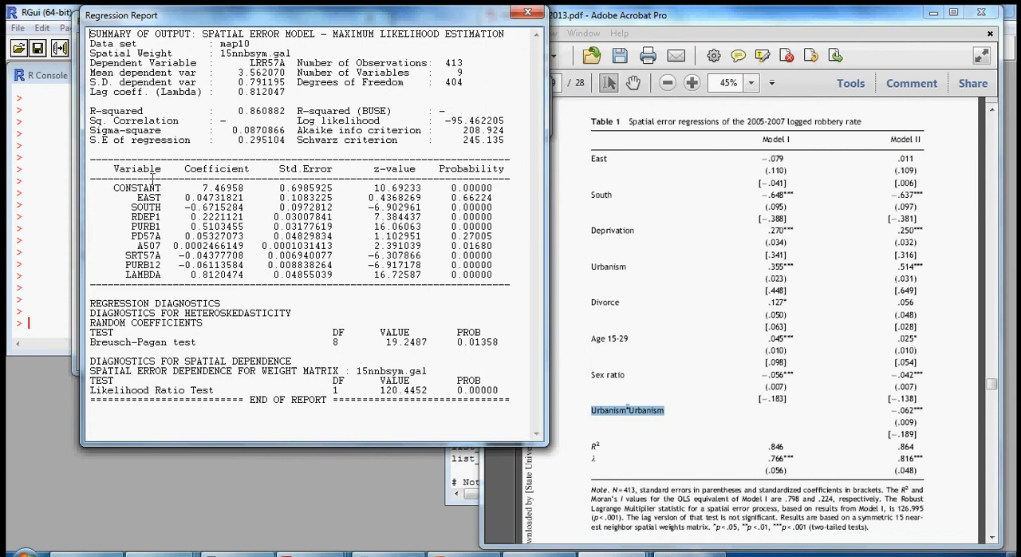
# - Examine the EAST and PD57A results in the new report and compare PD57A with the Divorce coefficient of Model II
pyautogui.moveTo(185, 197); pyautogui.dragTo(240, 197)
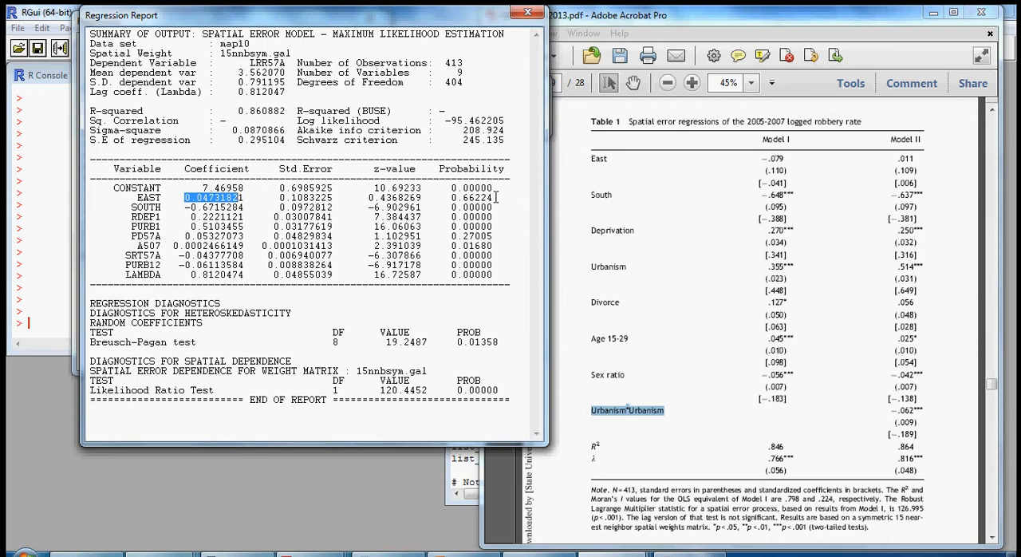
pyautogui.moveTo(494, 197); pyautogui.dragTo(456, 197)
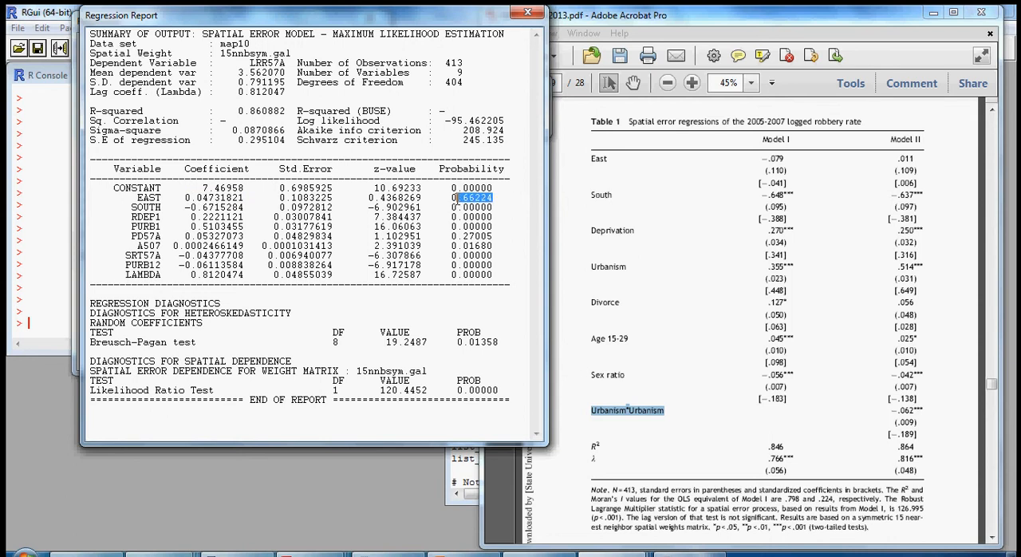
pyautogui.click(495, 237)
pyautogui.moveTo(495, 236); pyautogui.dragTo(133, 236)
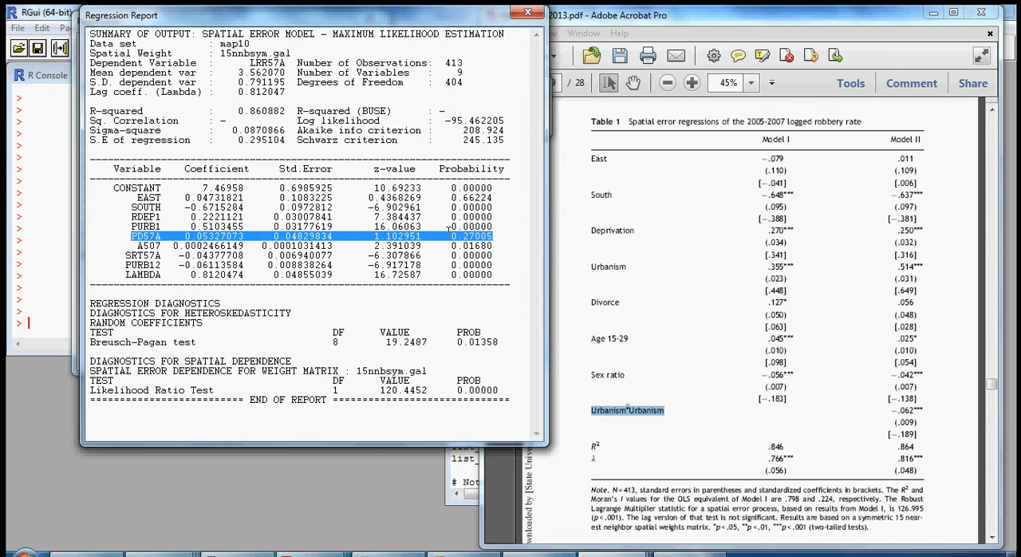
pyautogui.doubleClick(907, 302)
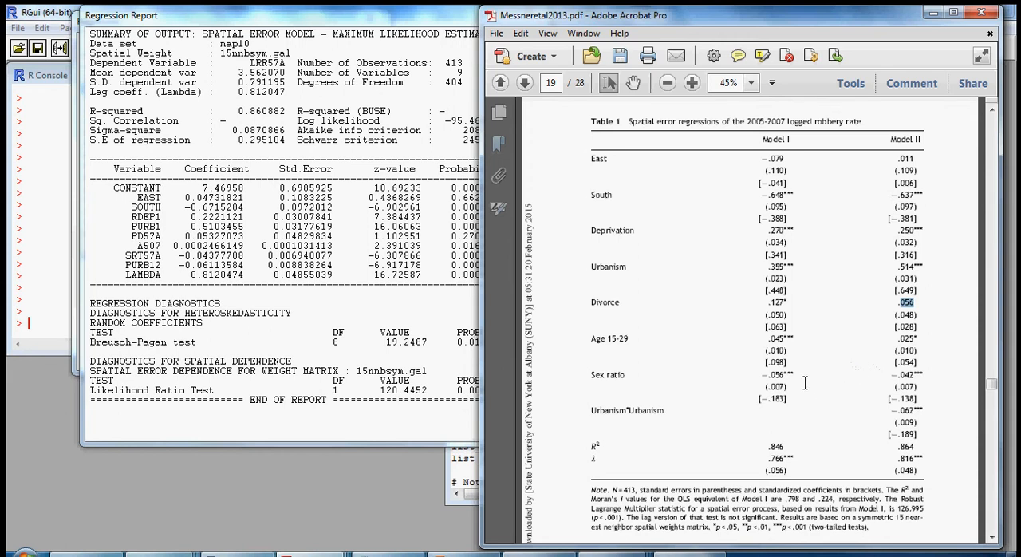
# - Compare the PURB12 and LAMBDA coefficients with Model II in Table 1, and move the report clear of the paper
pyautogui.click(220, 214)
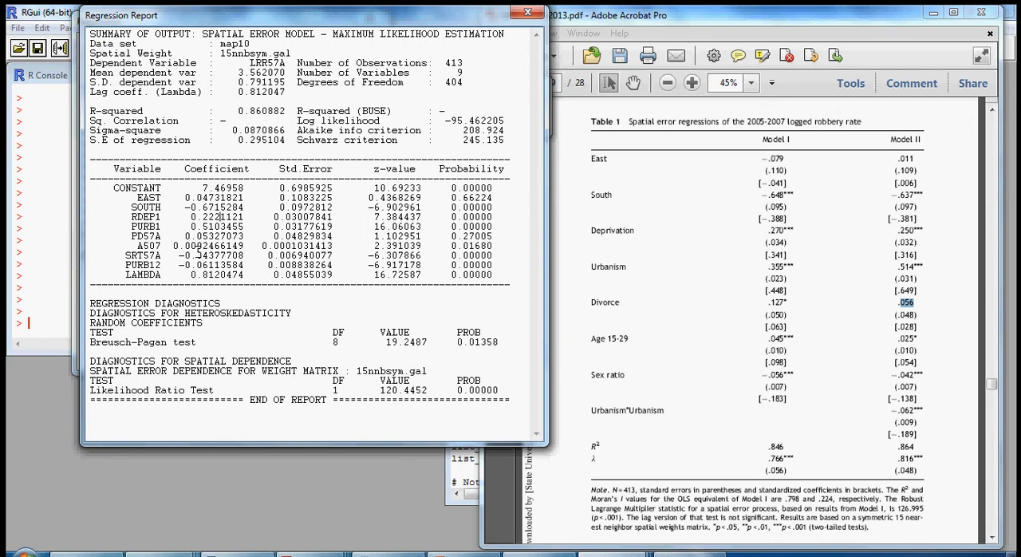
pyautogui.moveTo(179, 265); pyautogui.dragTo(213, 265)
pyautogui.moveTo(190, 275); pyautogui.dragTo(221, 277)
pyautogui.moveTo(897, 459); pyautogui.dragTo(912, 458)
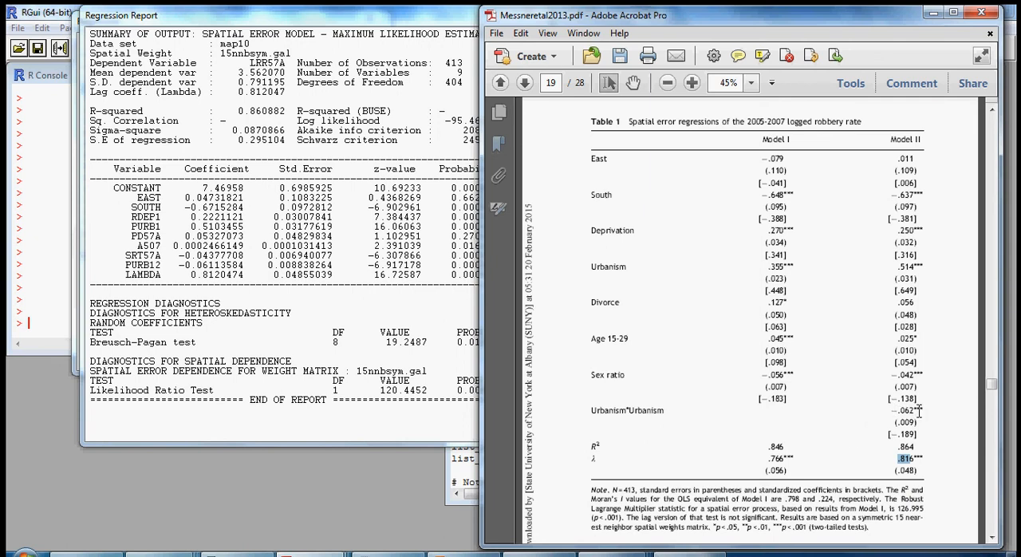
pyautogui.click(243, 315)
pyautogui.moveTo(372, 19); pyautogui.dragTo(308, 25)
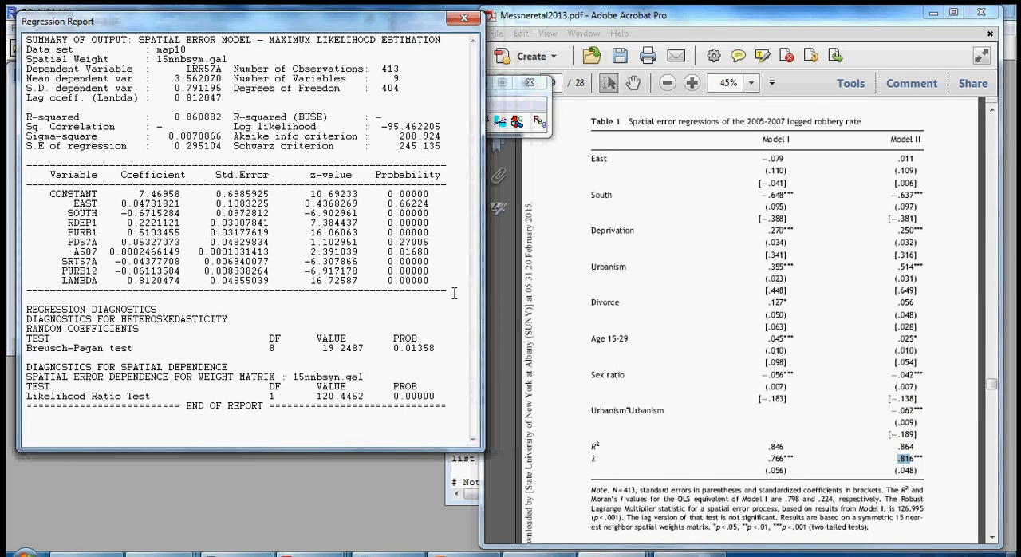